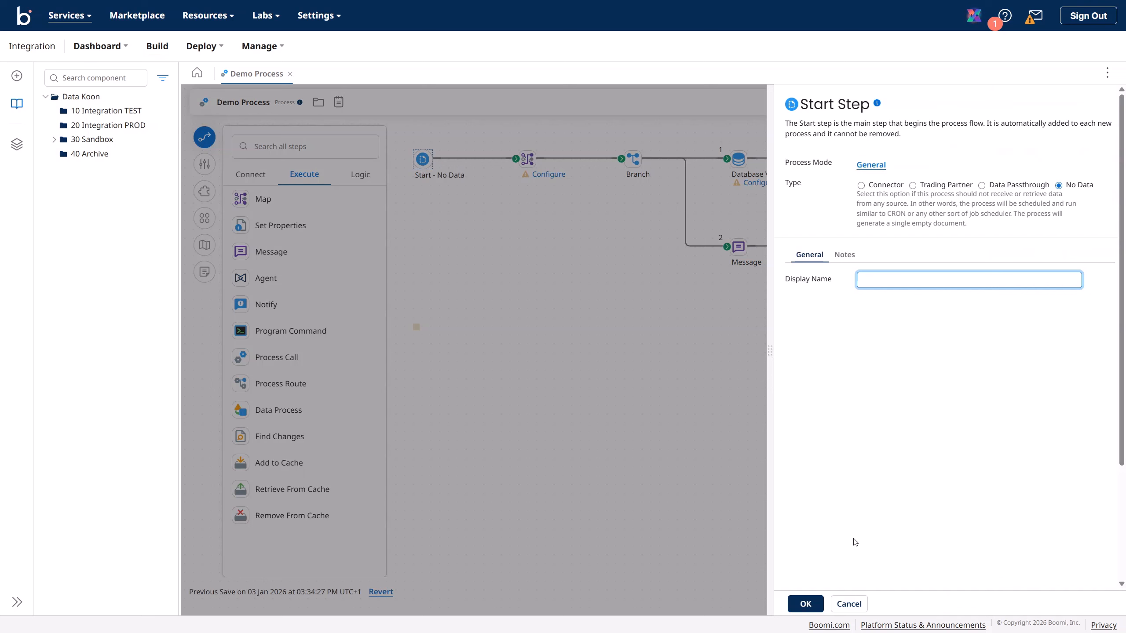
Step: Close the Start step settings unchanged and locate Demo Process in the component tree under the 30 Sandbox folder
{"action": "left_click", "coordinate": [849, 604]}
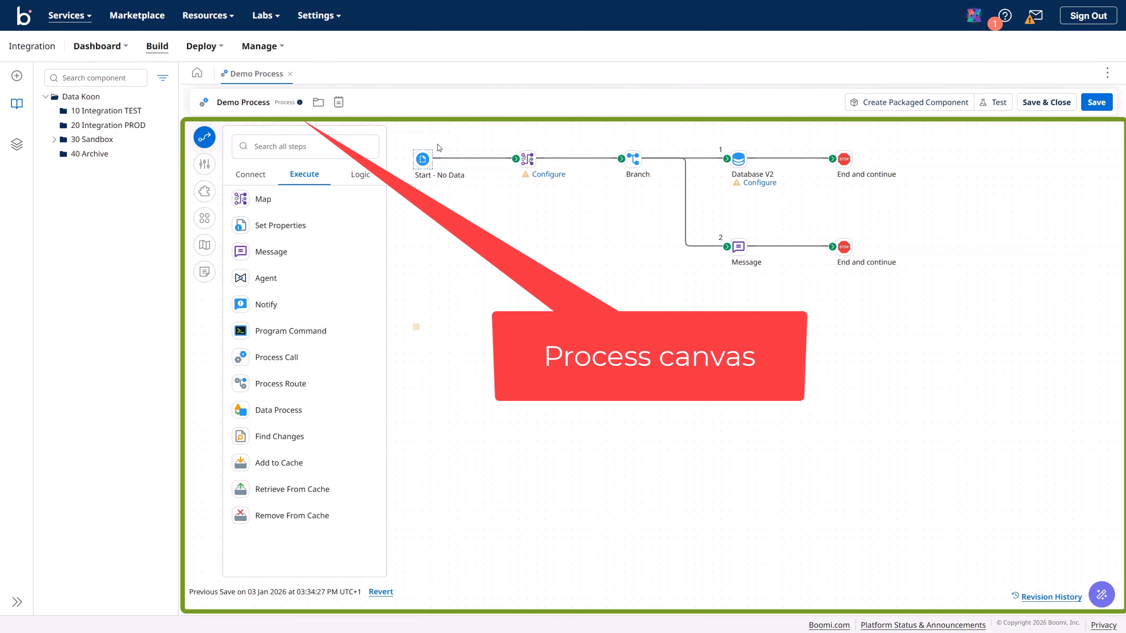
{"action": "left_click", "coordinate": [250, 101]}
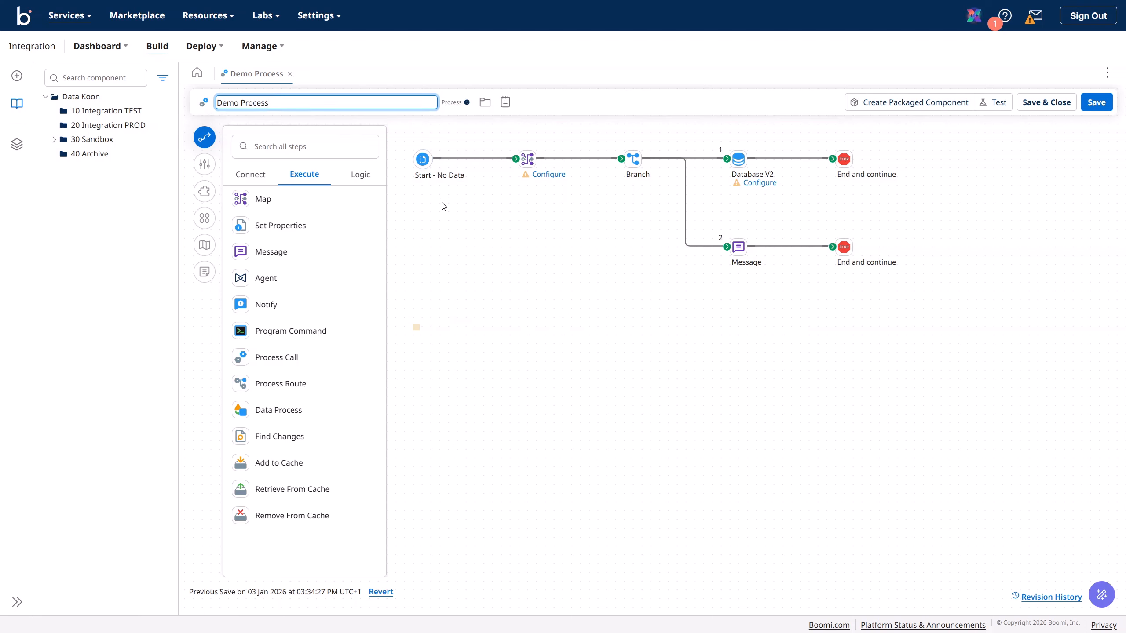
{"action": "left_click", "coordinate": [54, 140]}
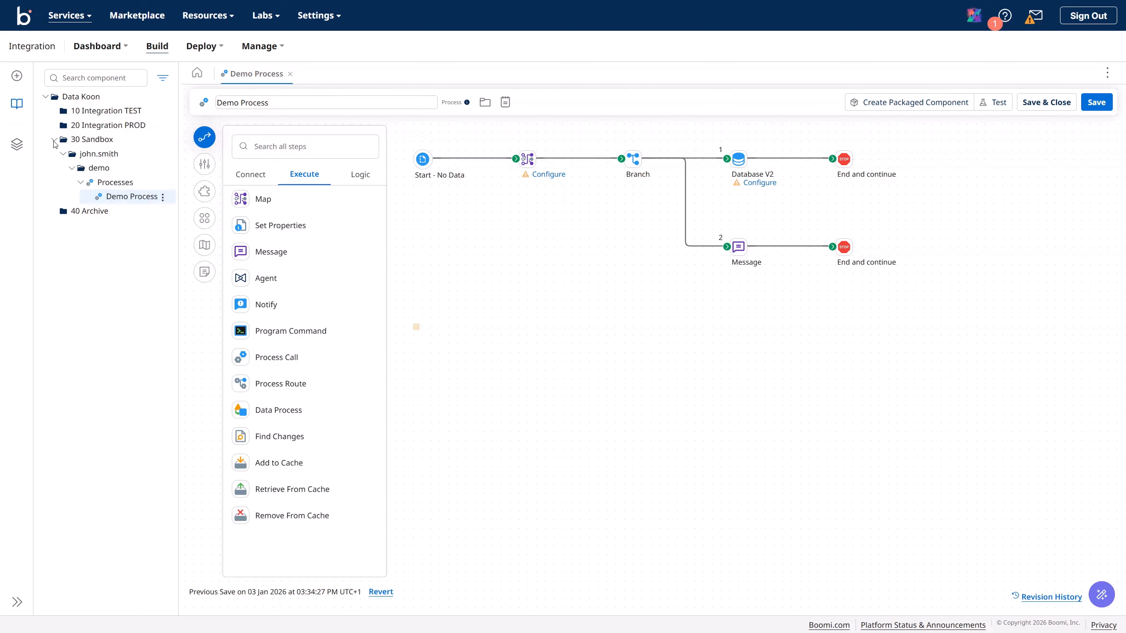
{"action": "left_click", "coordinate": [122, 196]}
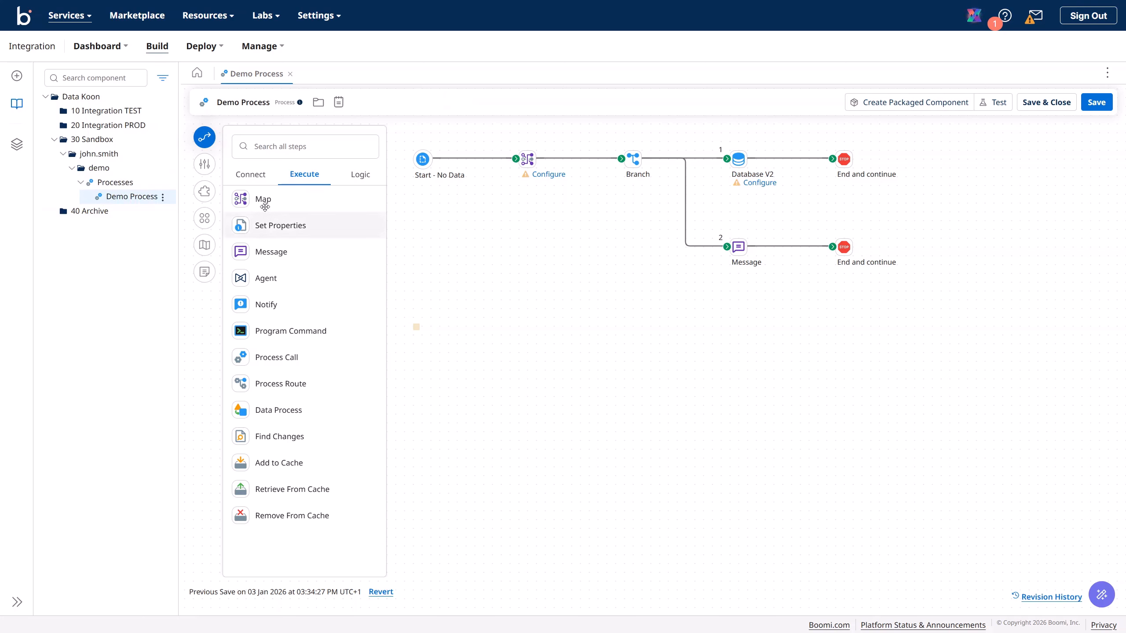
{"action": "left_click", "coordinate": [526, 159]}
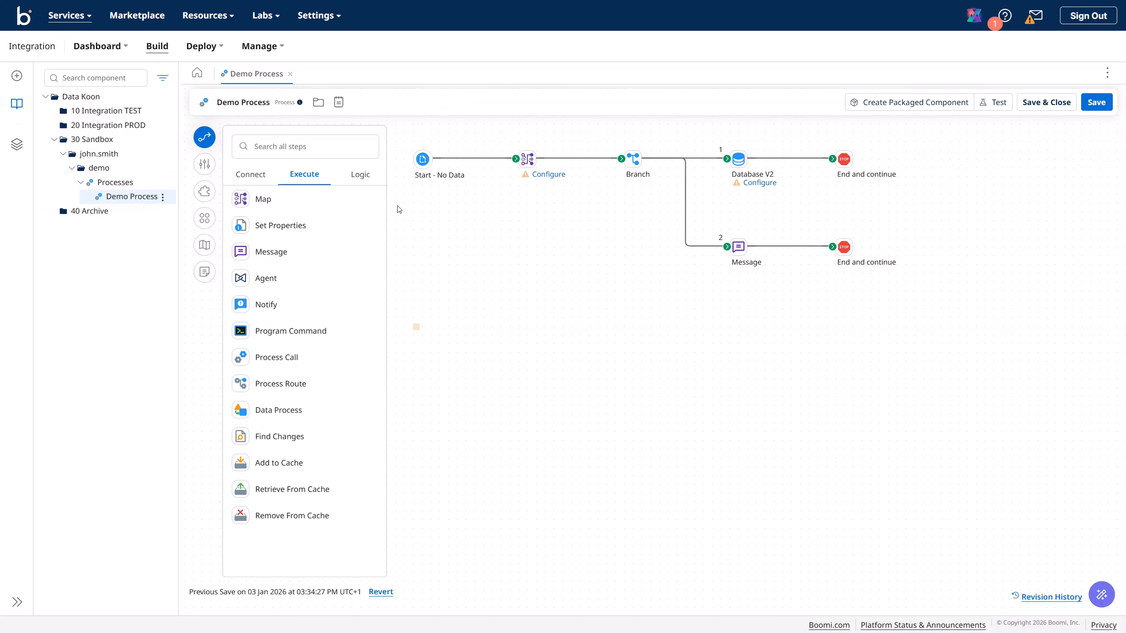
Step: Review the Logic, Connect and Execute categories of available process steps and close Demo Process
{"action": "left_click", "coordinate": [359, 174]}
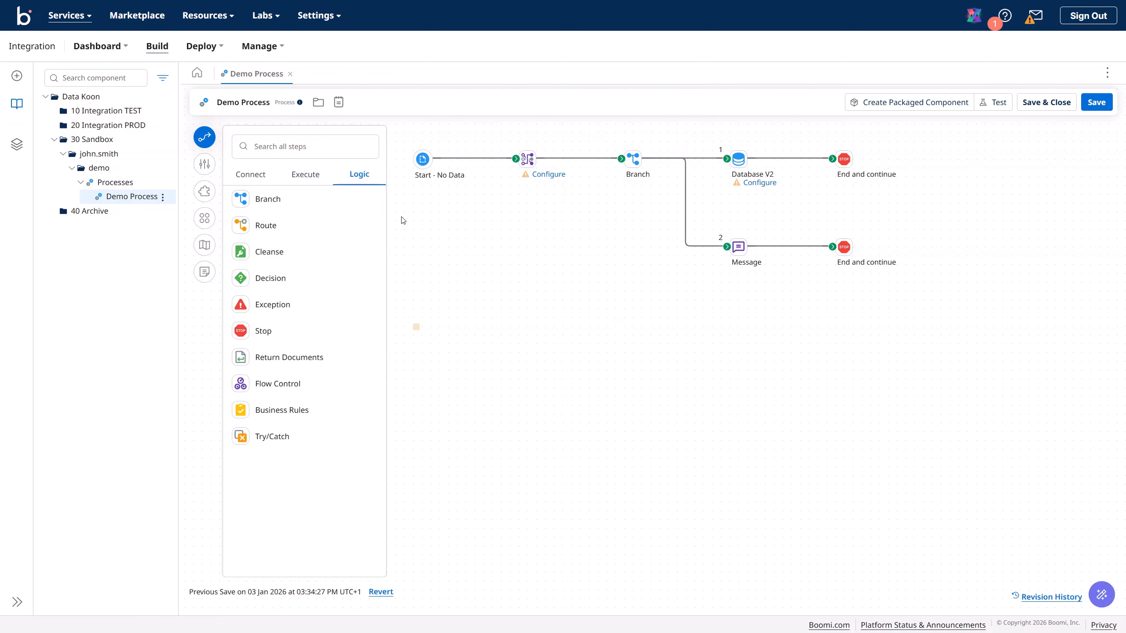
{"action": "left_click", "coordinate": [262, 178]}
{"action": "left_click", "coordinate": [305, 177]}
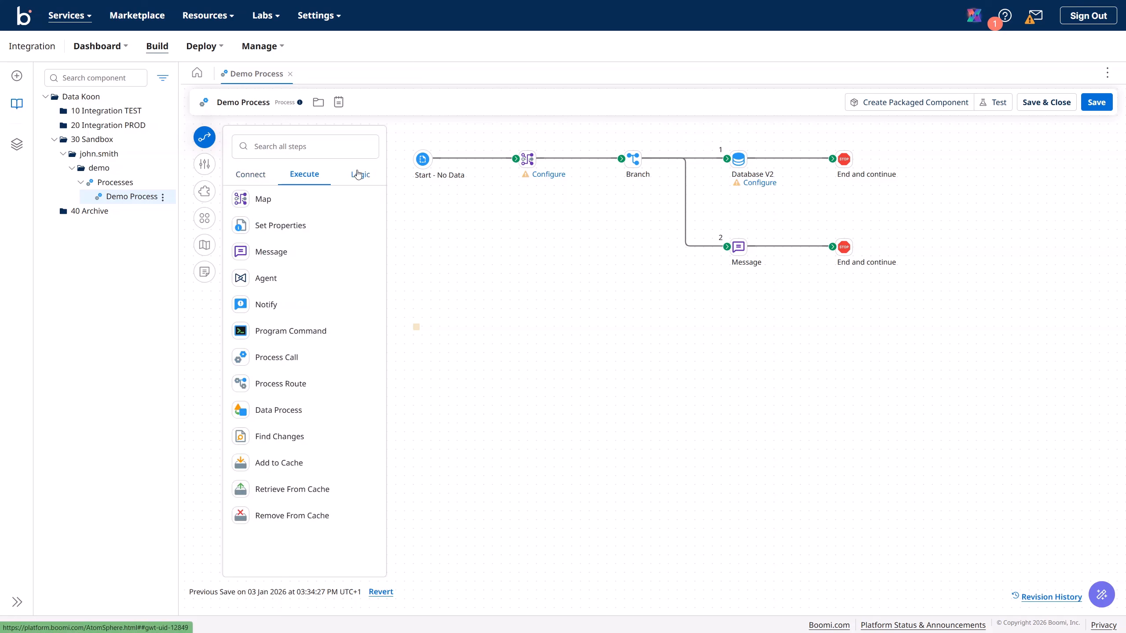
{"action": "left_click", "coordinate": [361, 178]}
{"action": "left_click", "coordinate": [312, 179]}
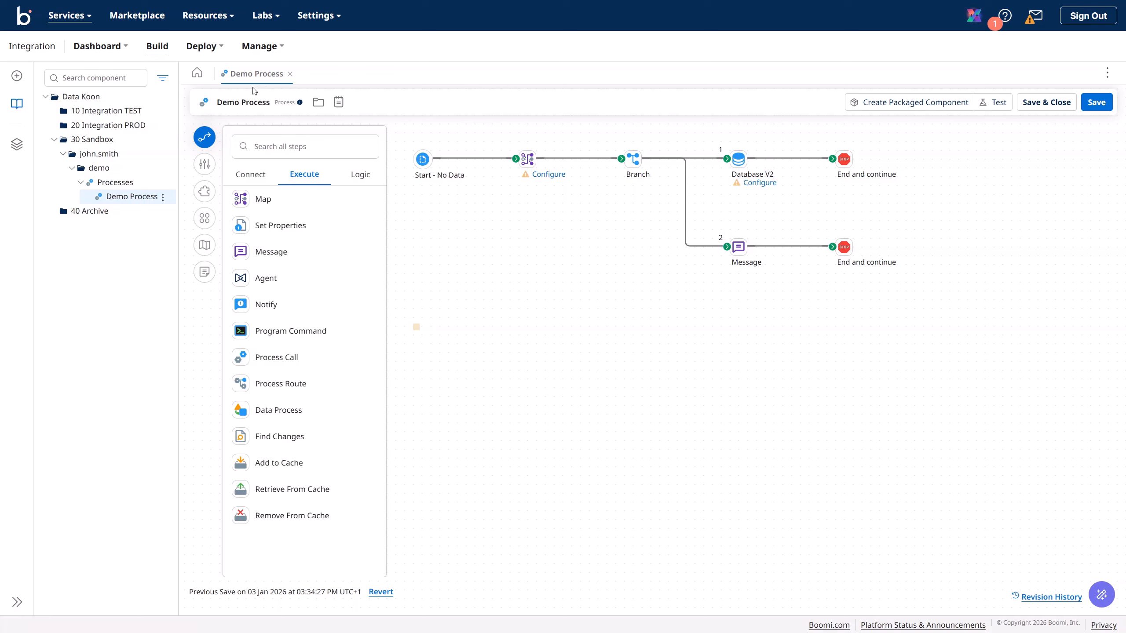
{"action": "left_click", "coordinate": [290, 74]}
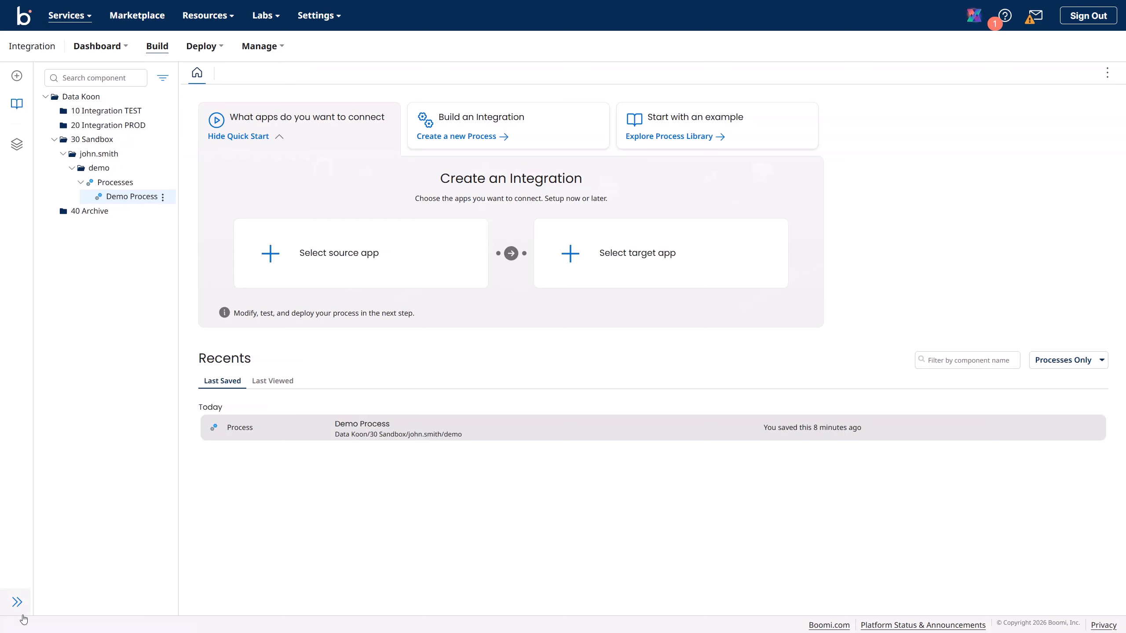
Step: Create a new component of type Process with an unconfigured Start step and close it without saving
{"action": "left_click", "coordinate": [17, 602]}
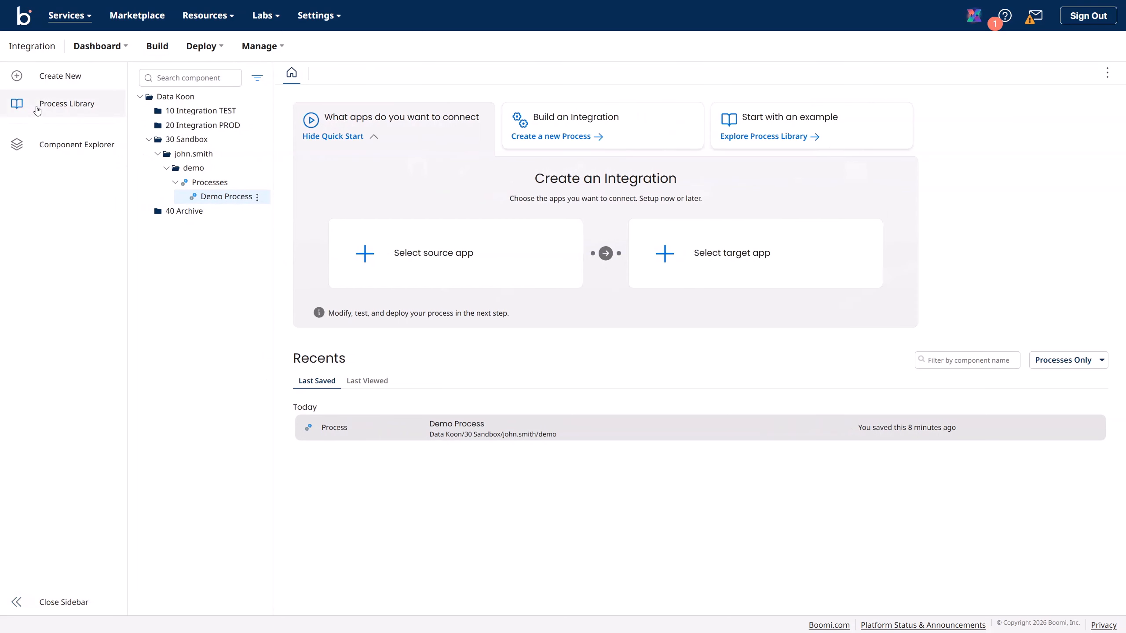
{"action": "left_click", "coordinate": [52, 78]}
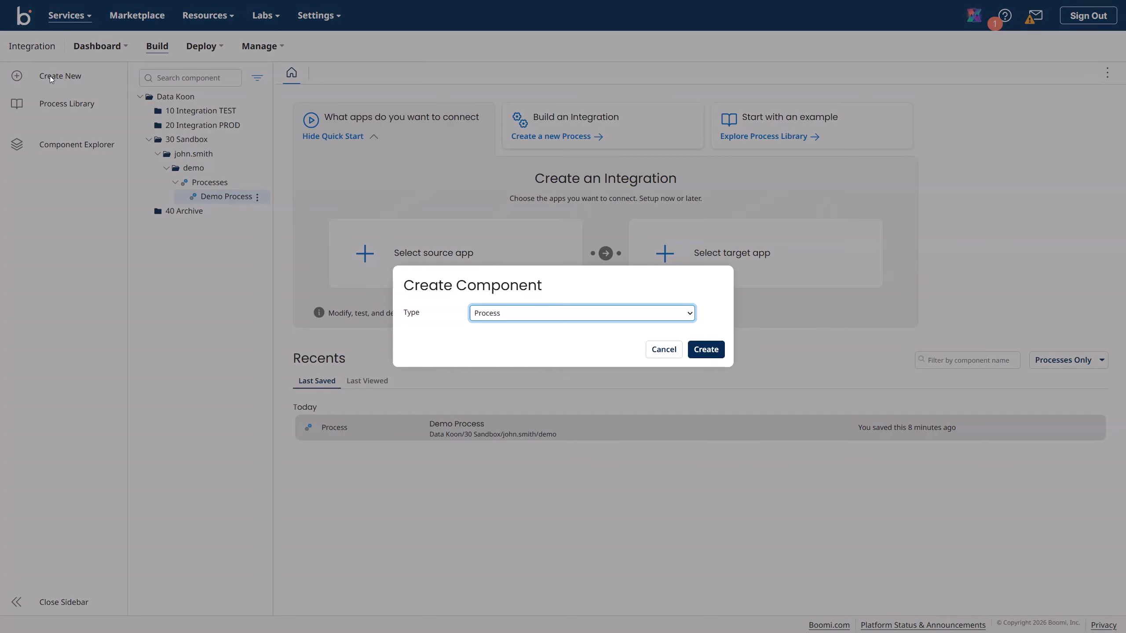
{"action": "left_click", "coordinate": [705, 350]}
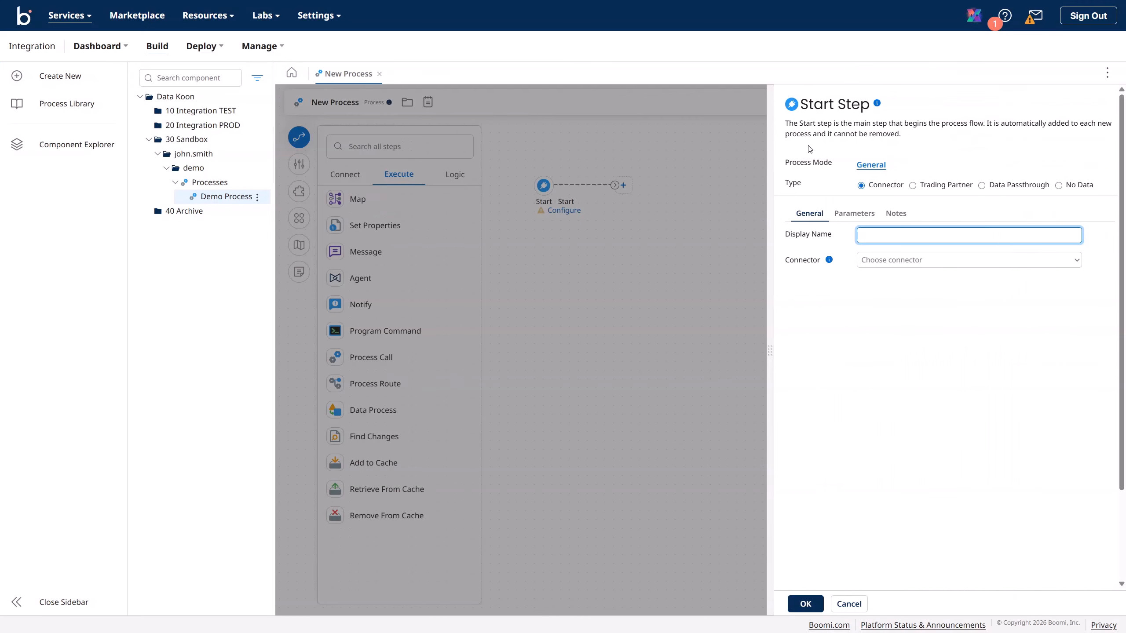
{"action": "left_click", "coordinate": [805, 603]}
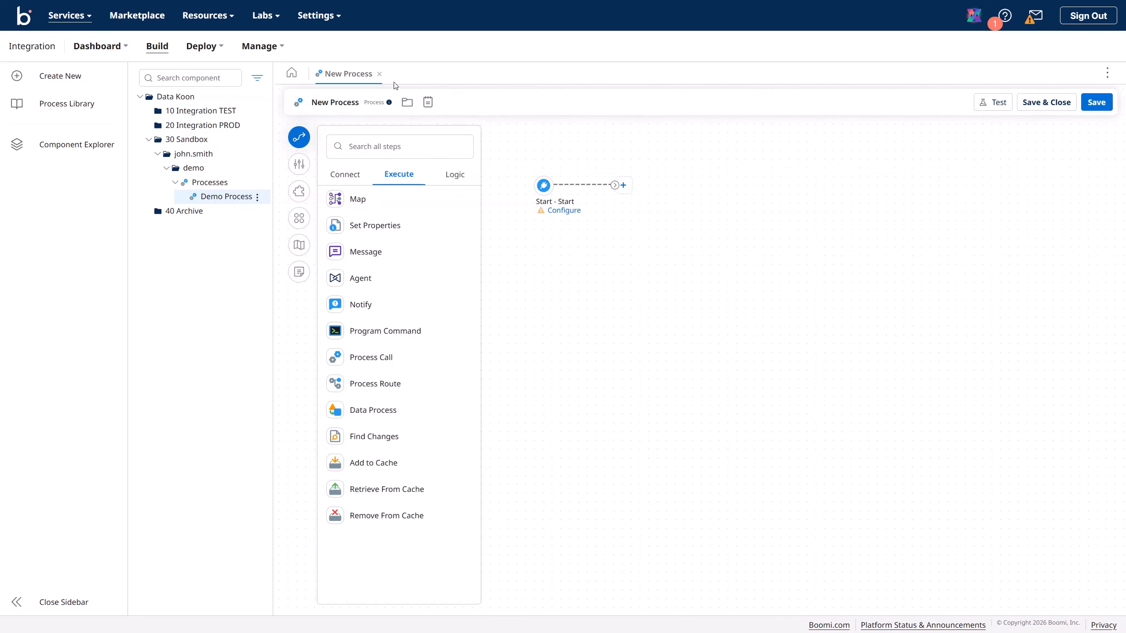
{"action": "left_click", "coordinate": [379, 74]}
{"action": "left_click", "coordinate": [648, 346]}
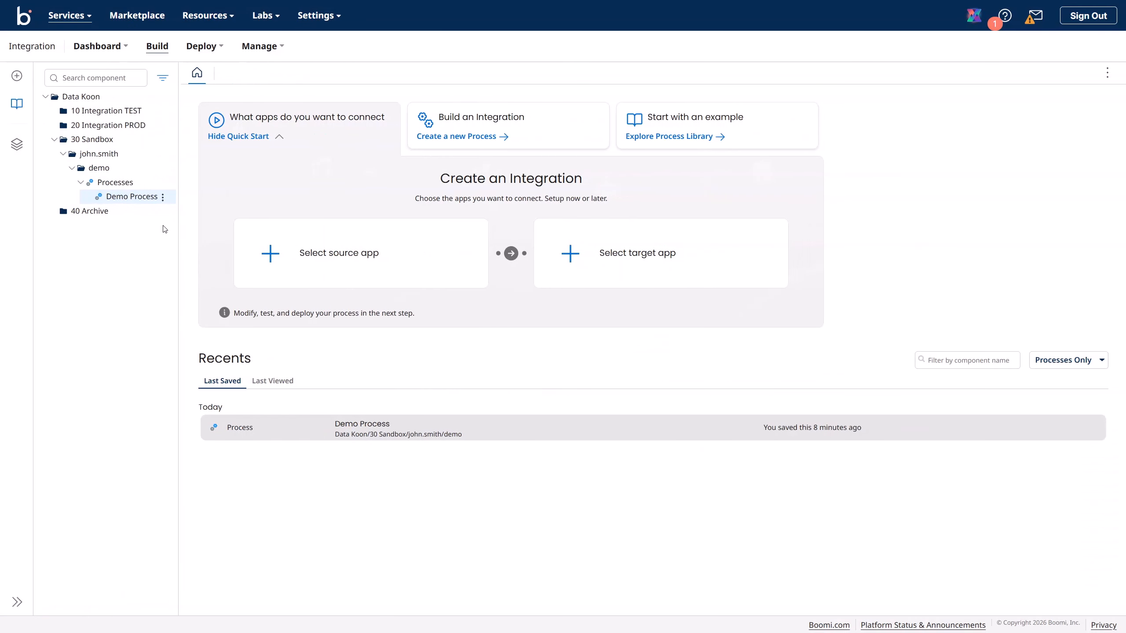
Step: Create a Process component directly in the demo folder, cancel its Start step settings and discard the process
{"action": "left_click", "coordinate": [163, 197]}
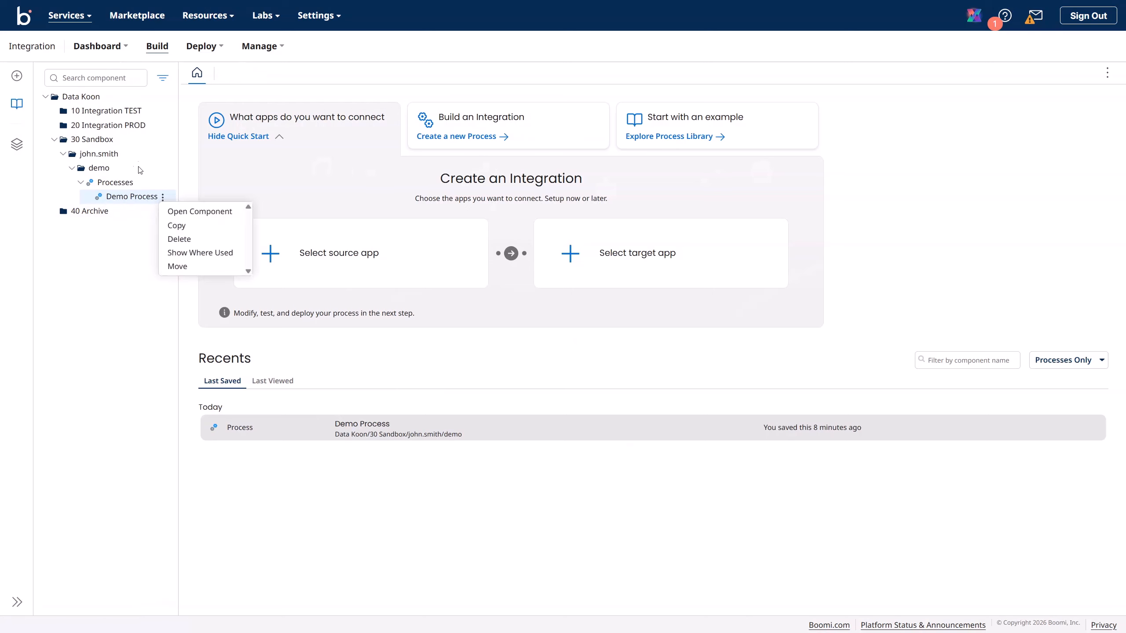
{"action": "left_click", "coordinate": [164, 169]}
{"action": "left_click", "coordinate": [186, 183]}
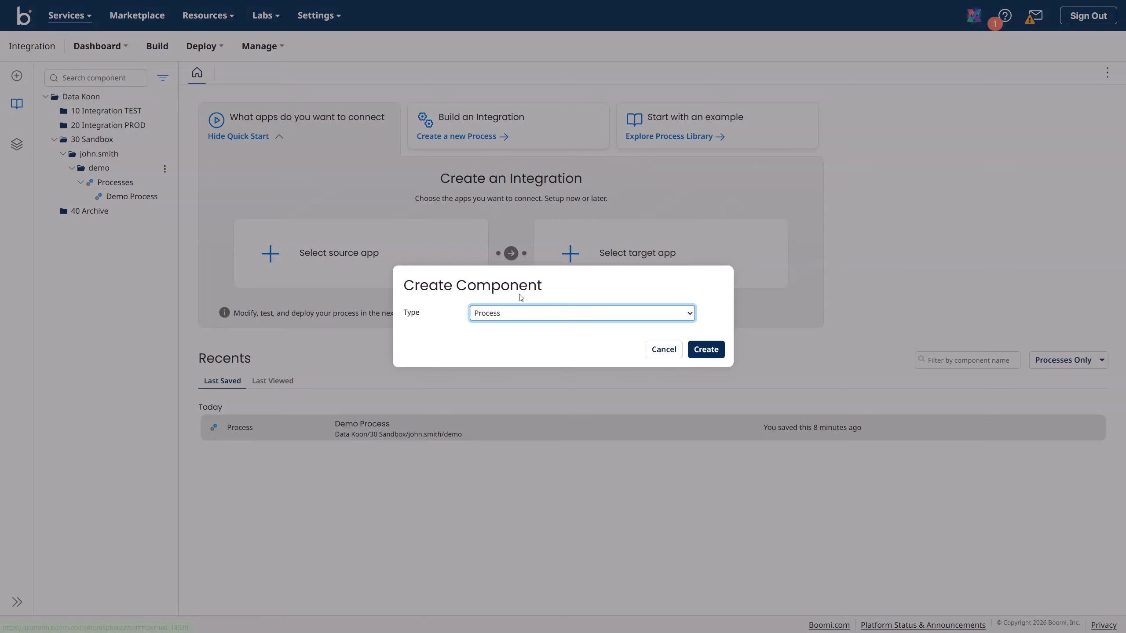
{"action": "left_click", "coordinate": [705, 350]}
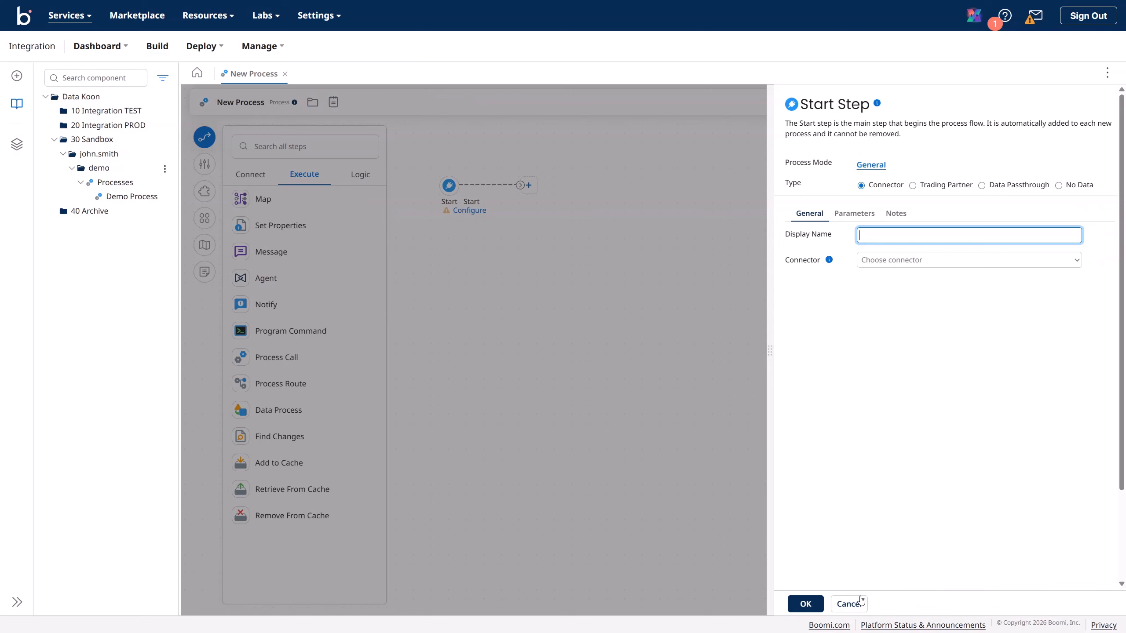
{"action": "left_click", "coordinate": [848, 603]}
{"action": "left_click", "coordinate": [652, 350]}
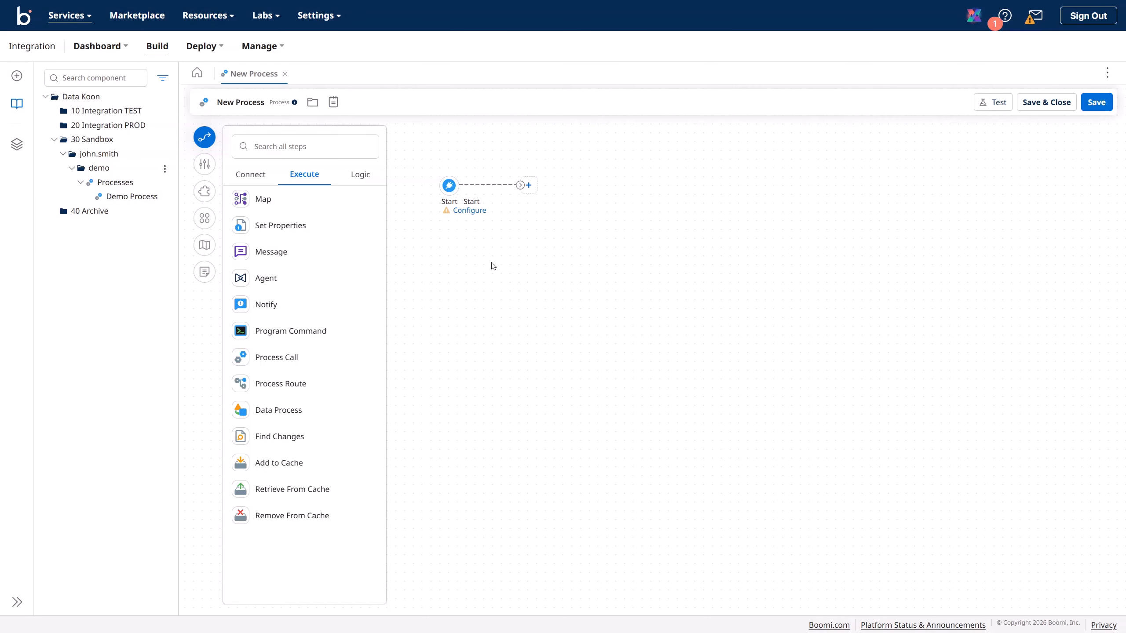
{"action": "left_click", "coordinate": [284, 74]}
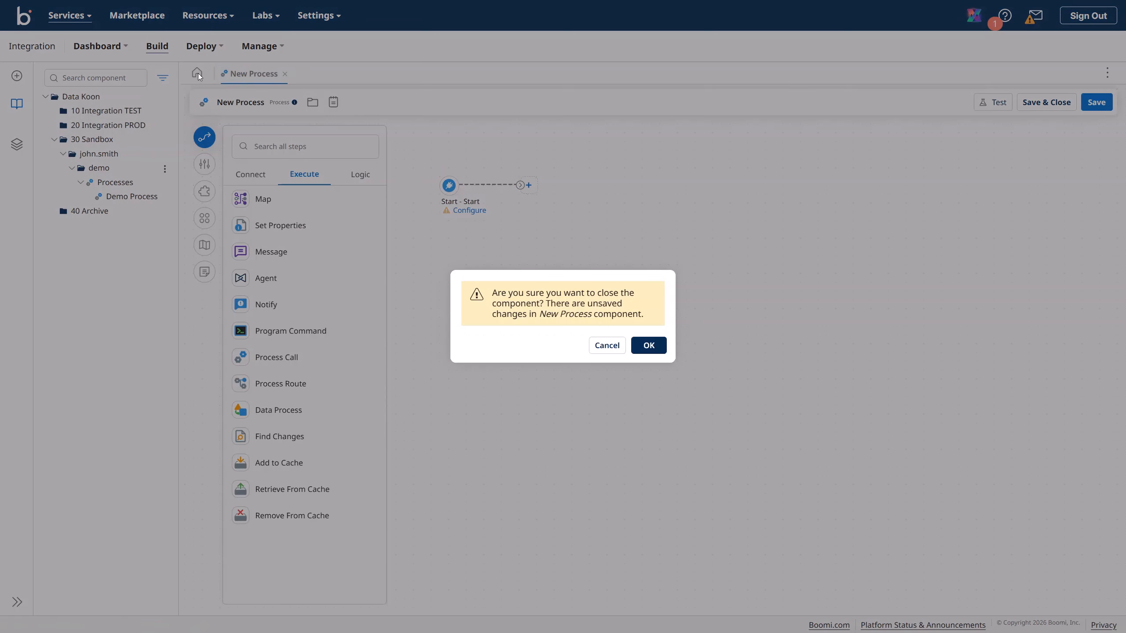
{"action": "left_click", "coordinate": [648, 347]}
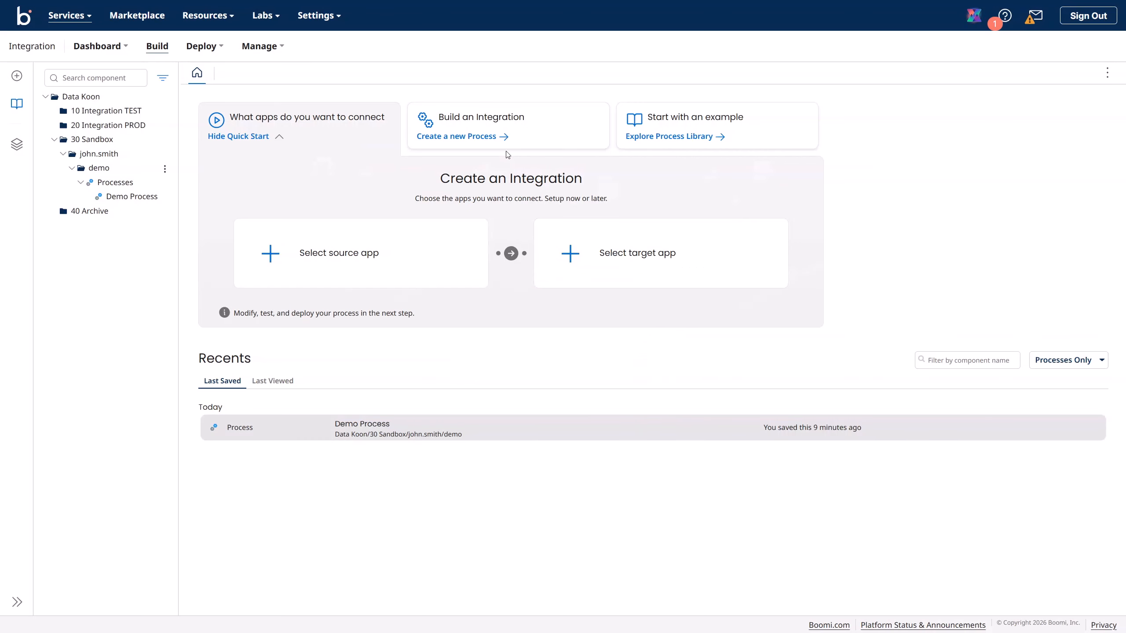
Step: Create a new process from the Build an Integration quick start and close it without saving
{"action": "left_click", "coordinate": [473, 134]}
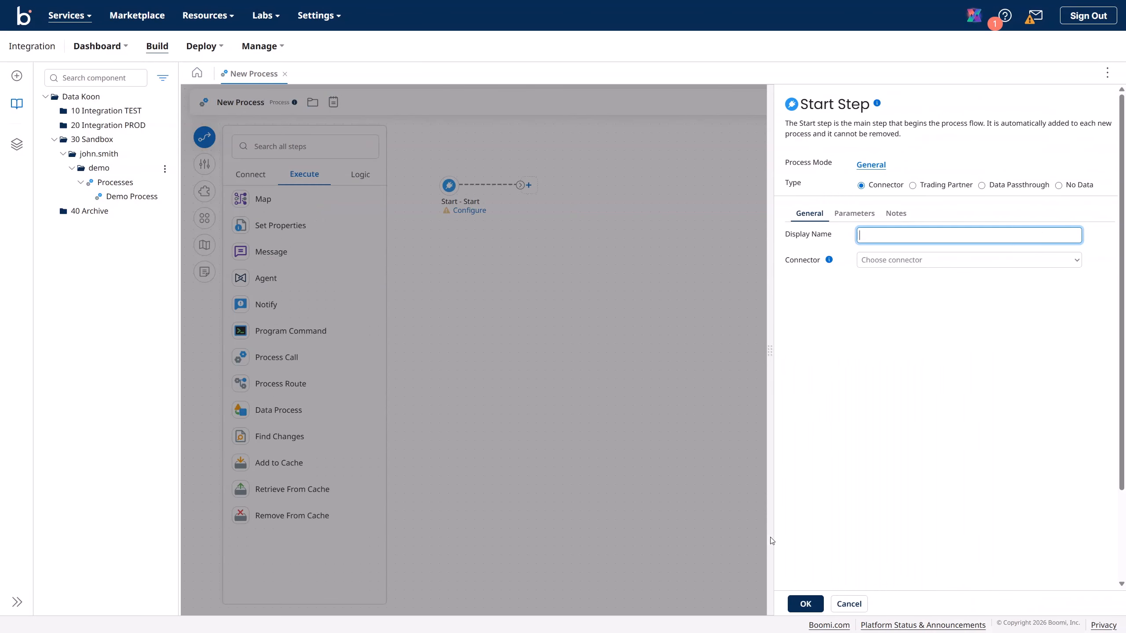
{"action": "left_click", "coordinate": [806, 607]}
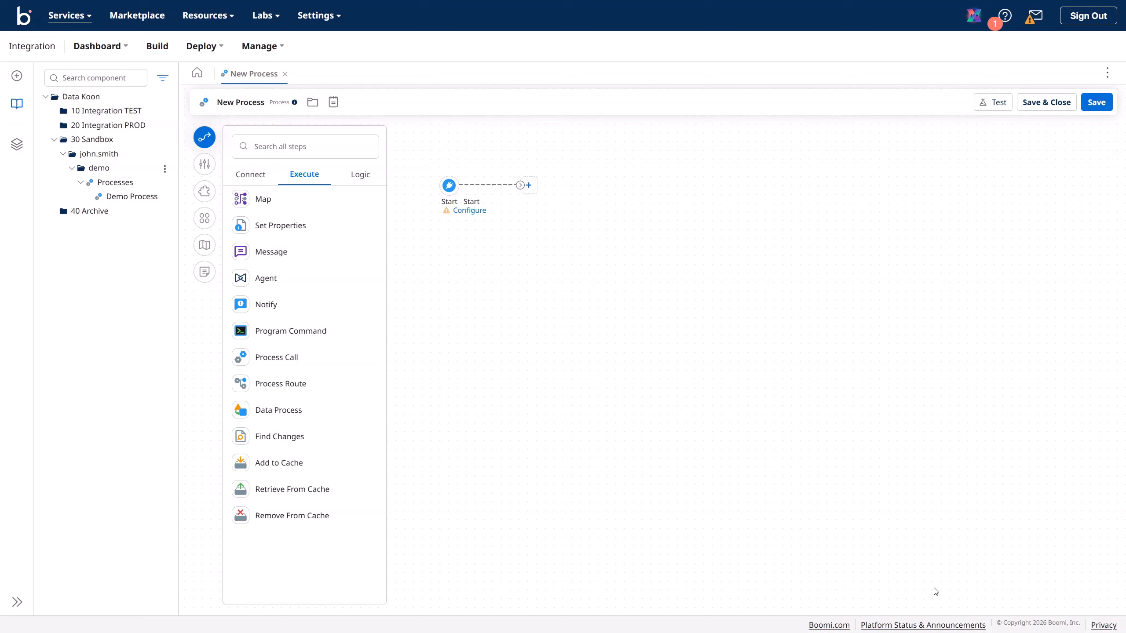
{"action": "left_click", "coordinate": [285, 74]}
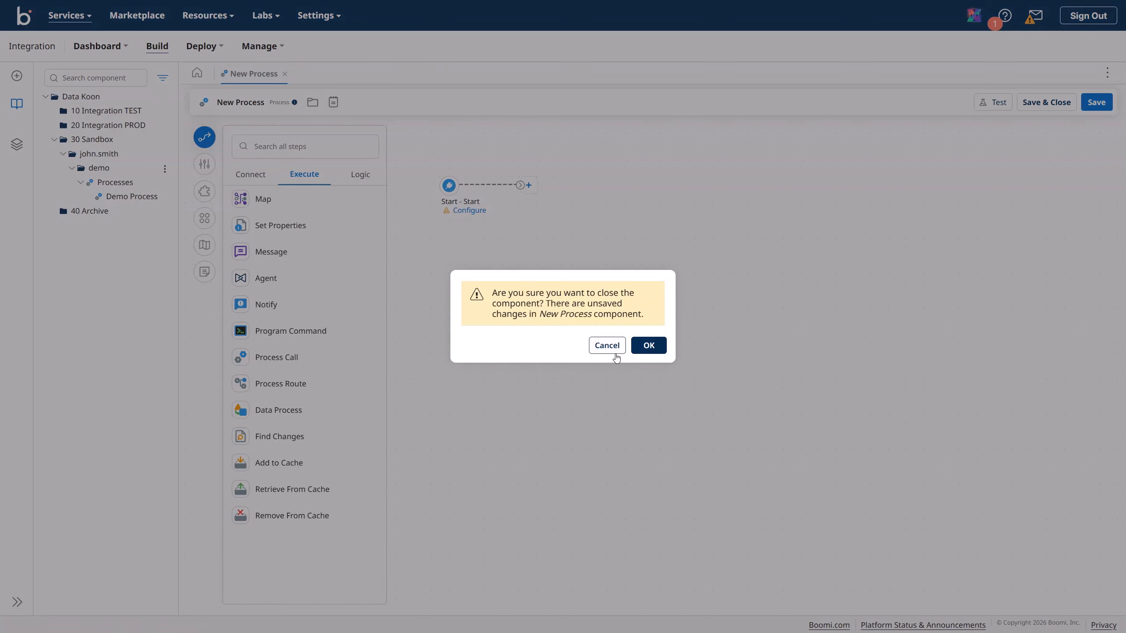
{"action": "left_click", "coordinate": [649, 347]}
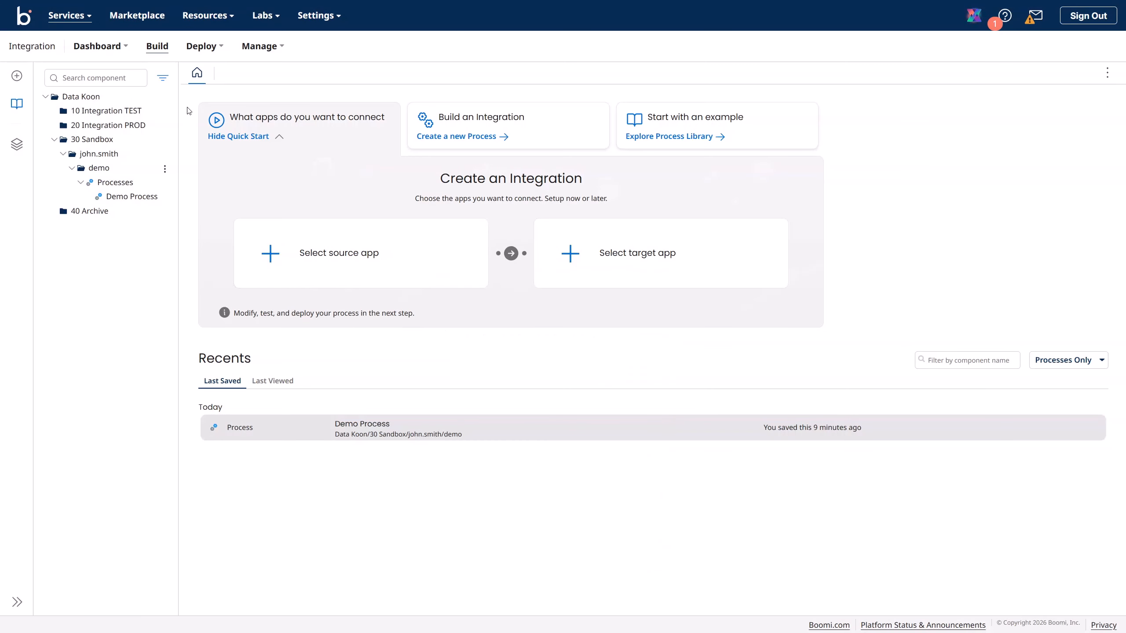
Step: Check the options available for the demo folder and open the Demo Process component stored in it
{"action": "left_click", "coordinate": [165, 169]}
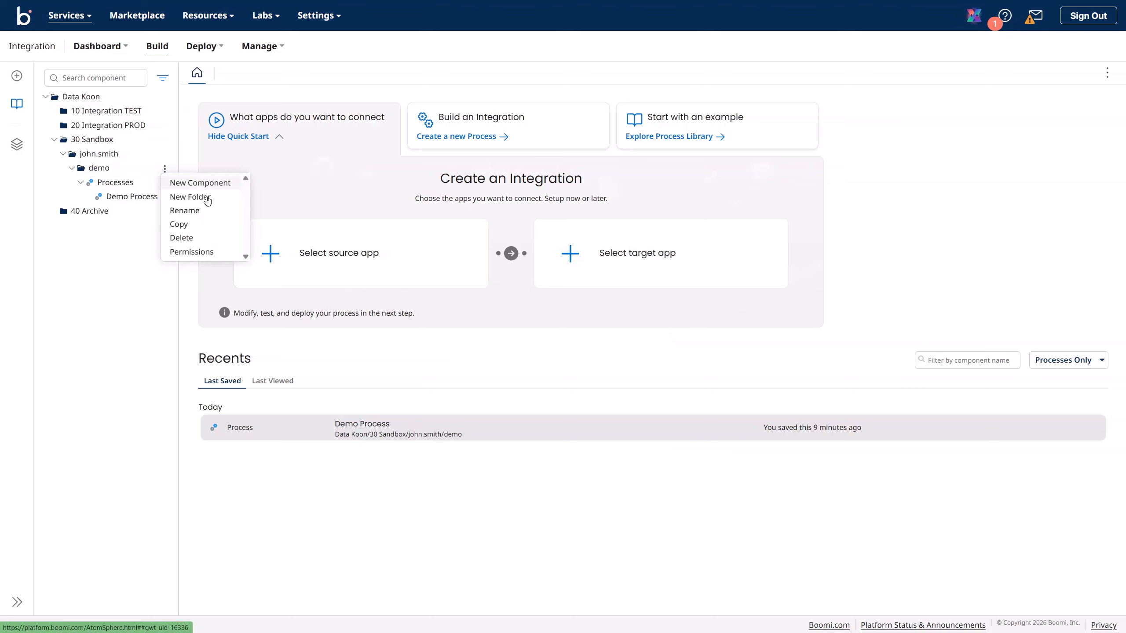
{"action": "left_click", "coordinate": [123, 198]}
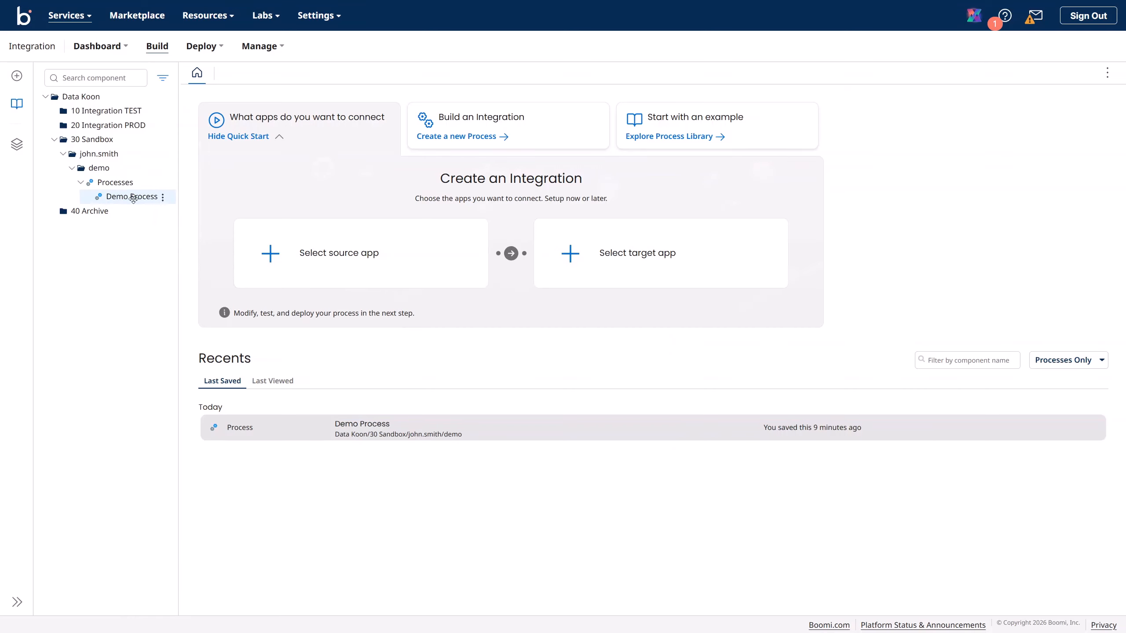
{"action": "left_click", "coordinate": [163, 198]}
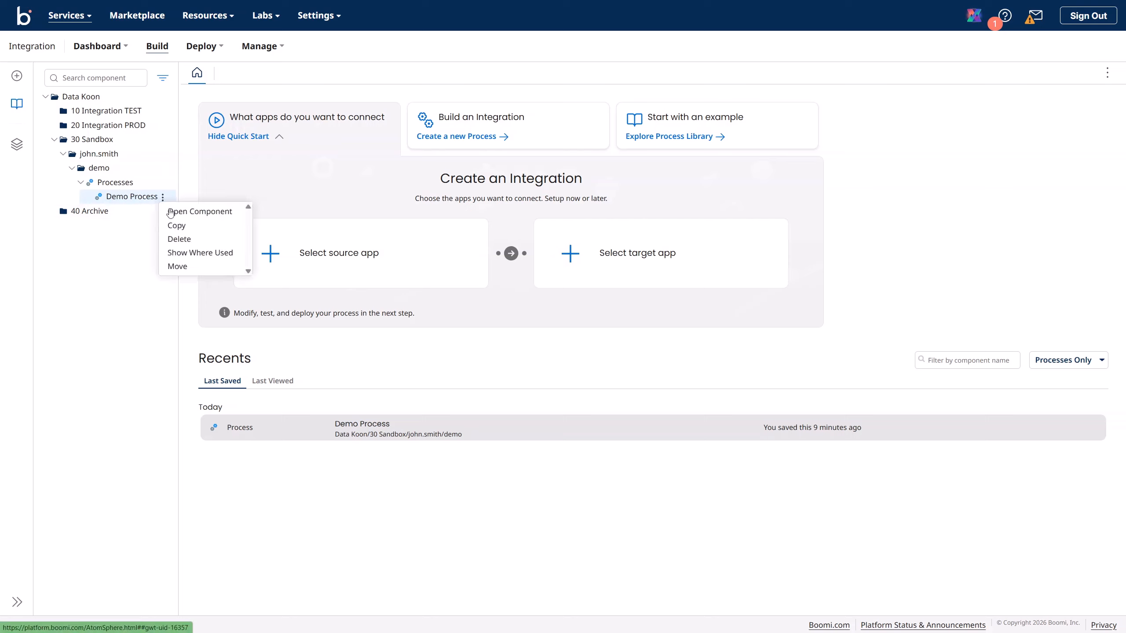
{"action": "left_click", "coordinate": [140, 200]}
{"action": "left_click", "coordinate": [163, 198]}
{"action": "left_click", "coordinate": [180, 212]}
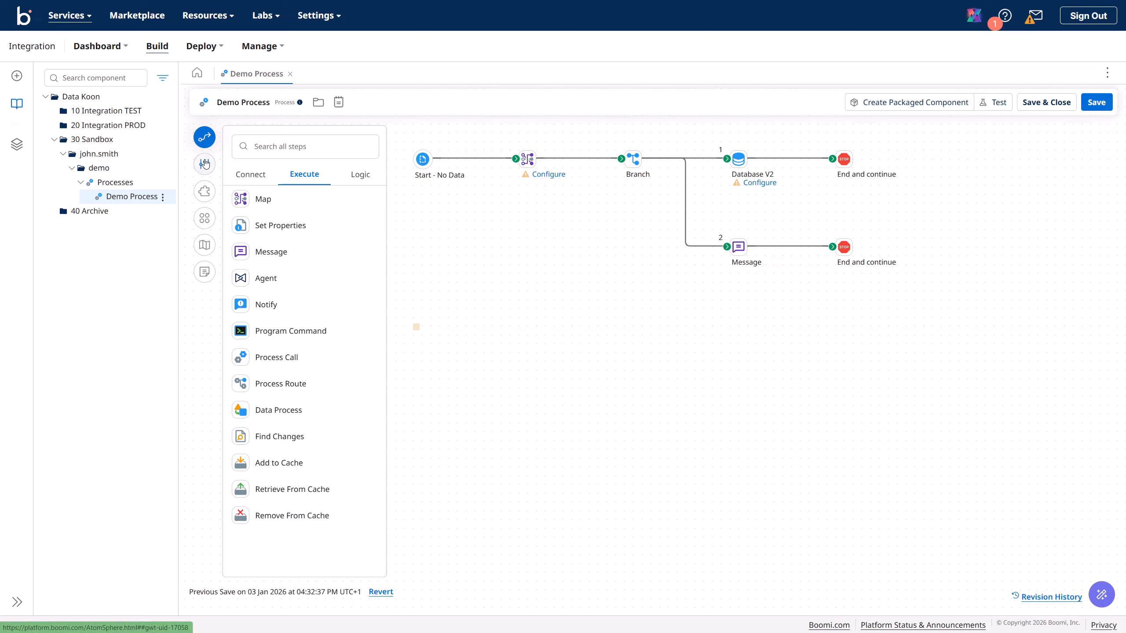
Step: Hide and redisplay the list of available steps beside the process canvas
{"action": "left_click", "coordinate": [205, 138]}
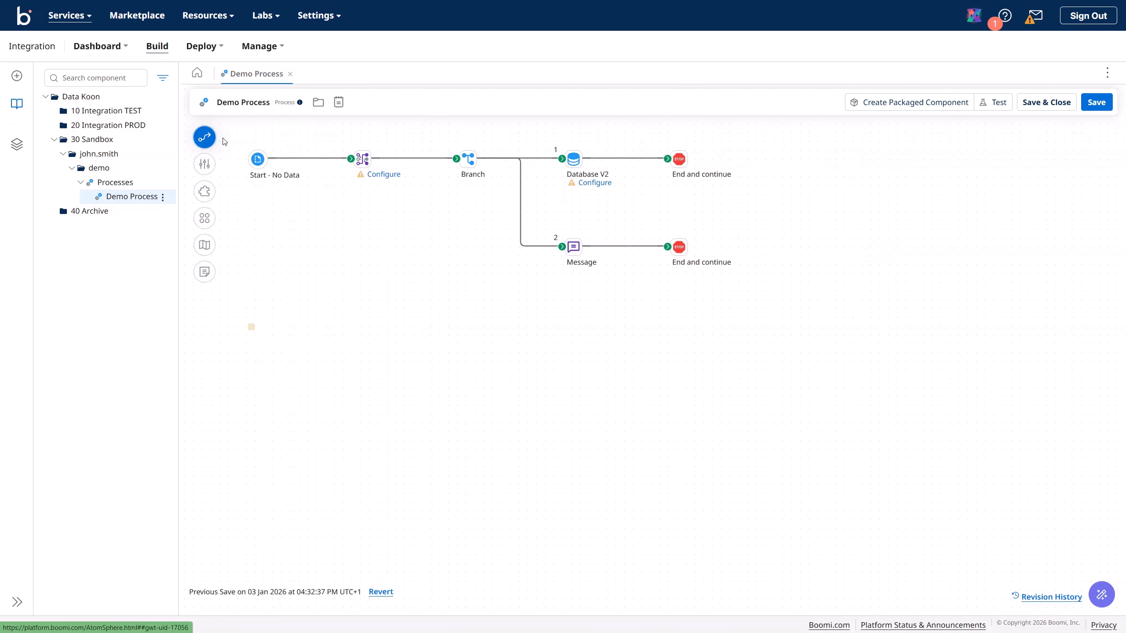
{"action": "left_click", "coordinate": [204, 138]}
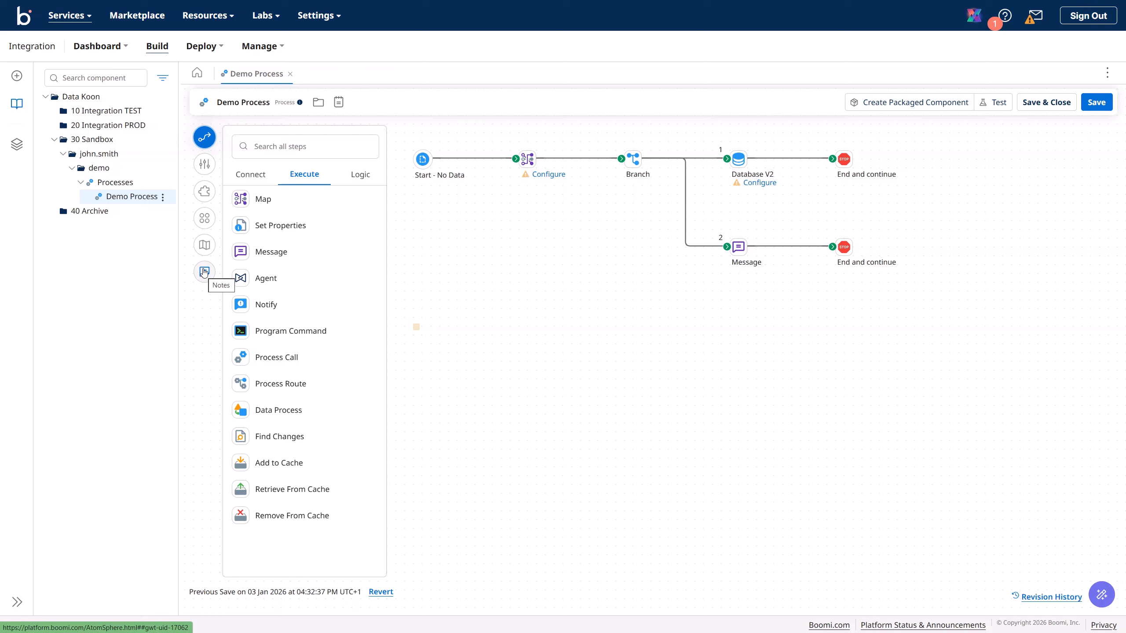
{"action": "left_click", "coordinate": [205, 139]}
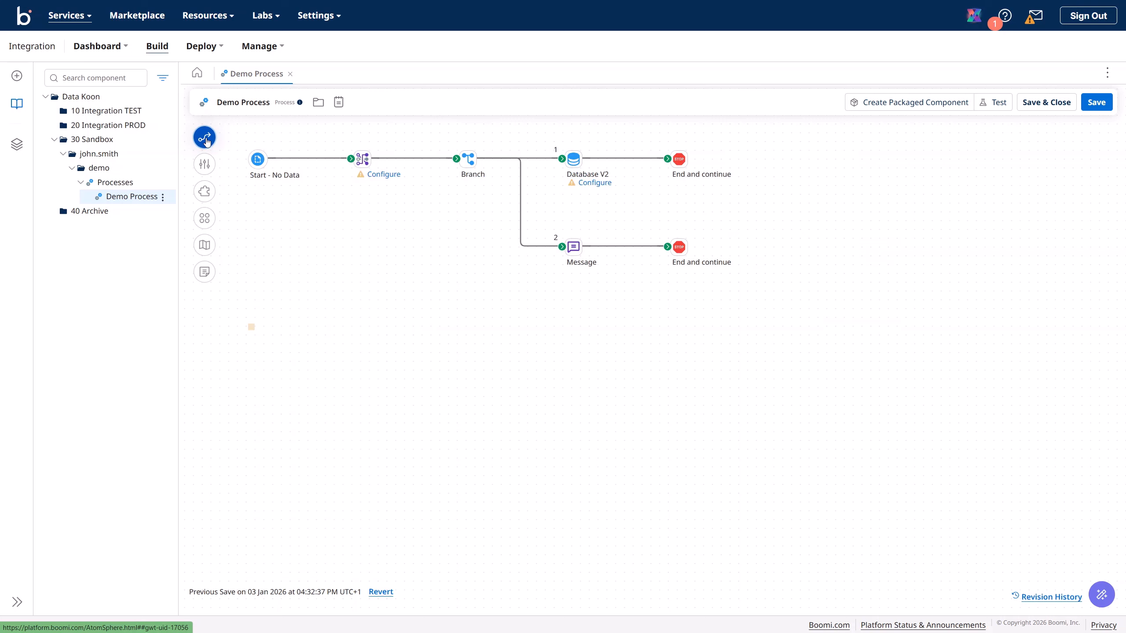
{"action": "left_click", "coordinate": [205, 139]}
{"action": "left_click", "coordinate": [205, 139]}
{"action": "left_click", "coordinate": [204, 138]}
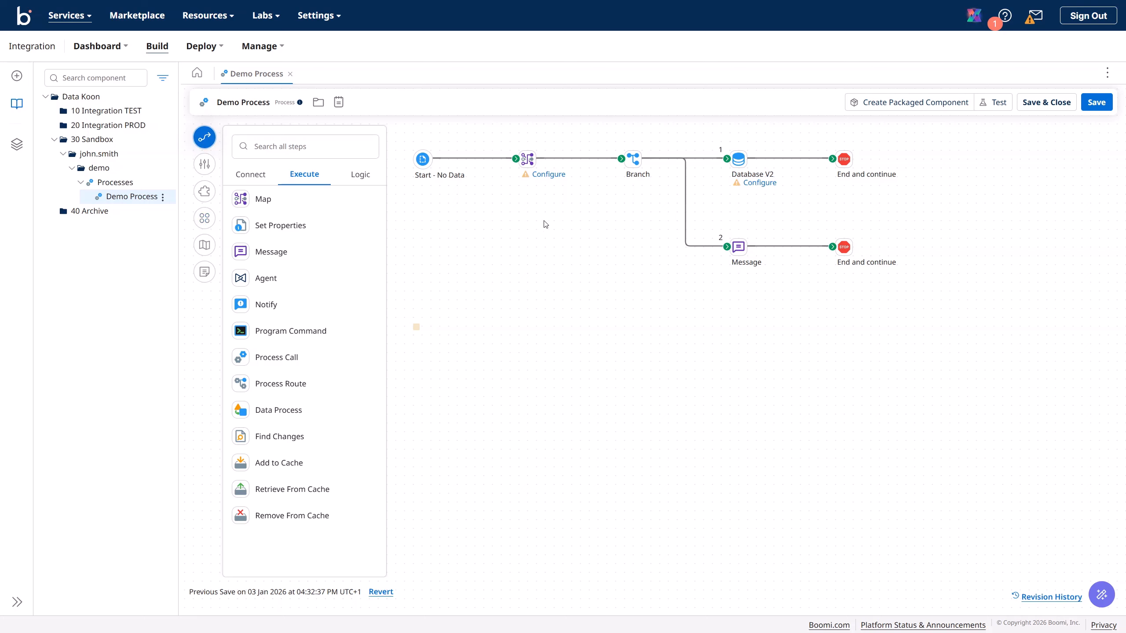
Step: Move the Message, Branch, Map and Database V2 steps lower on the canvas and save Demo Process
{"action": "left_click_drag", "start_coordinate": [736, 247], "coordinate": [626, 482]}
{"action": "left_click_drag", "start_coordinate": [718, 470], "coordinate": [765, 458]}
{"action": "left_click_drag", "start_coordinate": [634, 161], "coordinate": [554, 423]}
{"action": "left_click_drag", "start_coordinate": [527, 159], "coordinate": [465, 291]}
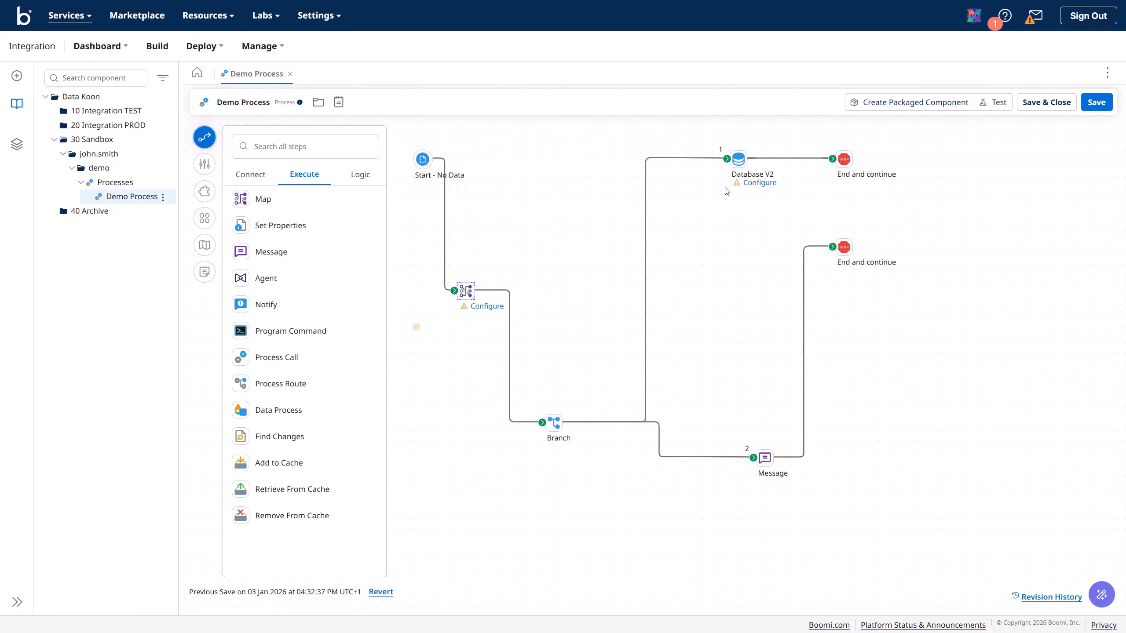
{"action": "left_click", "coordinate": [739, 159]}
{"action": "left_click_drag", "start_coordinate": [739, 158], "coordinate": [738, 247]}
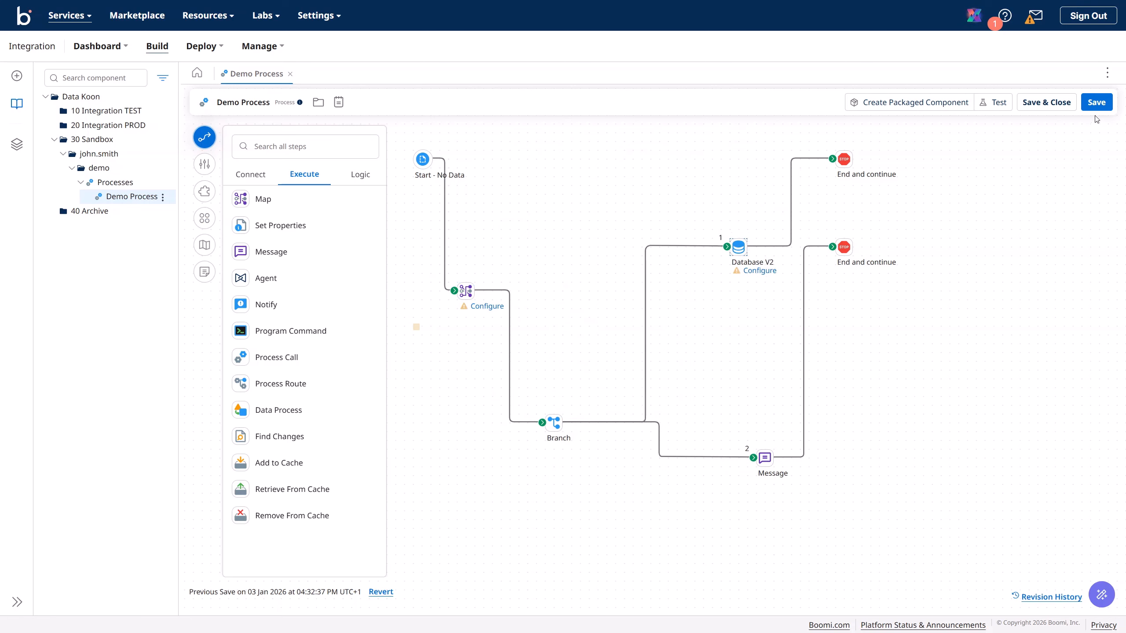
{"action": "left_click", "coordinate": [1096, 103]}
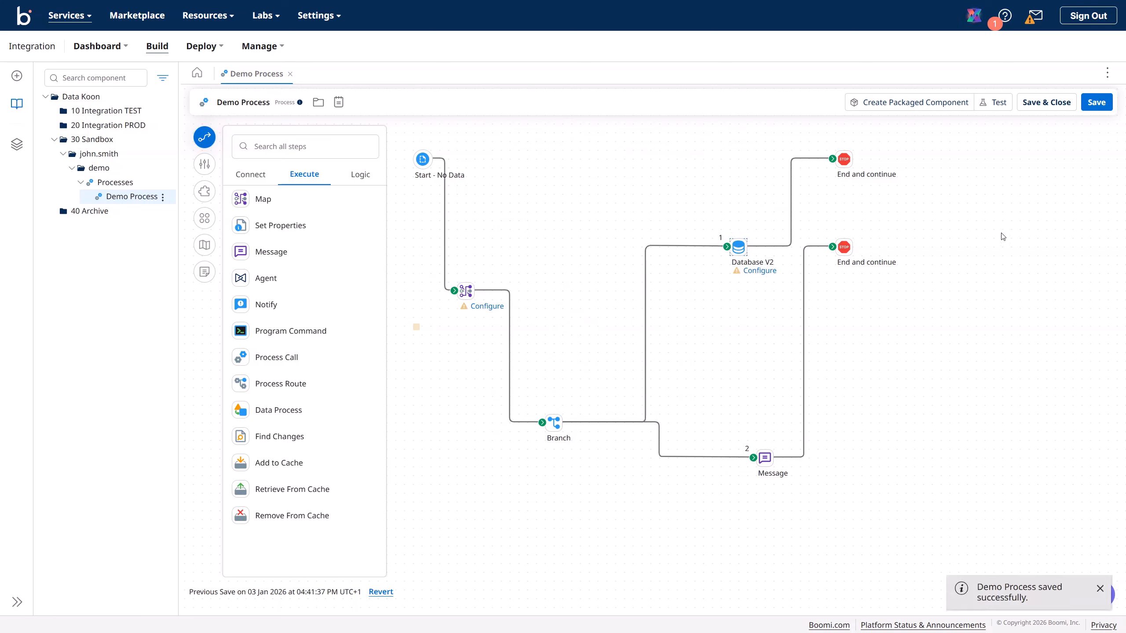
Step: Move the Message branch's End and continue step lower, then auto-arrange the process canvas and save the pending changes
{"action": "left_click", "coordinate": [855, 257]}
{"action": "left_click_drag", "start_coordinate": [855, 258], "coordinate": [943, 363]}
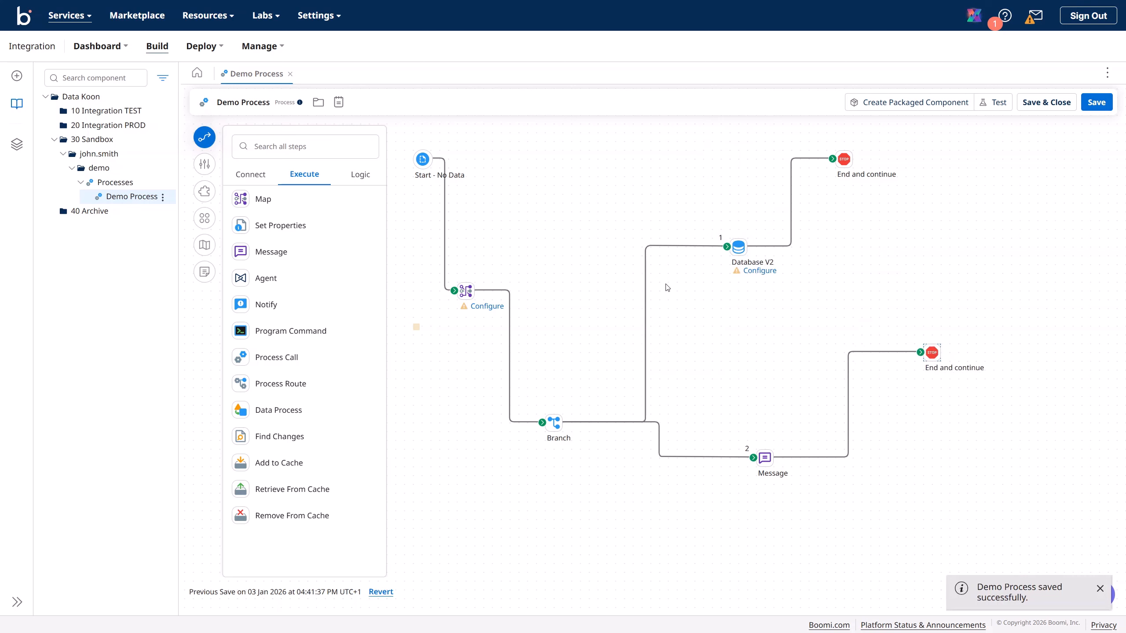
{"action": "left_click", "coordinate": [204, 220]}
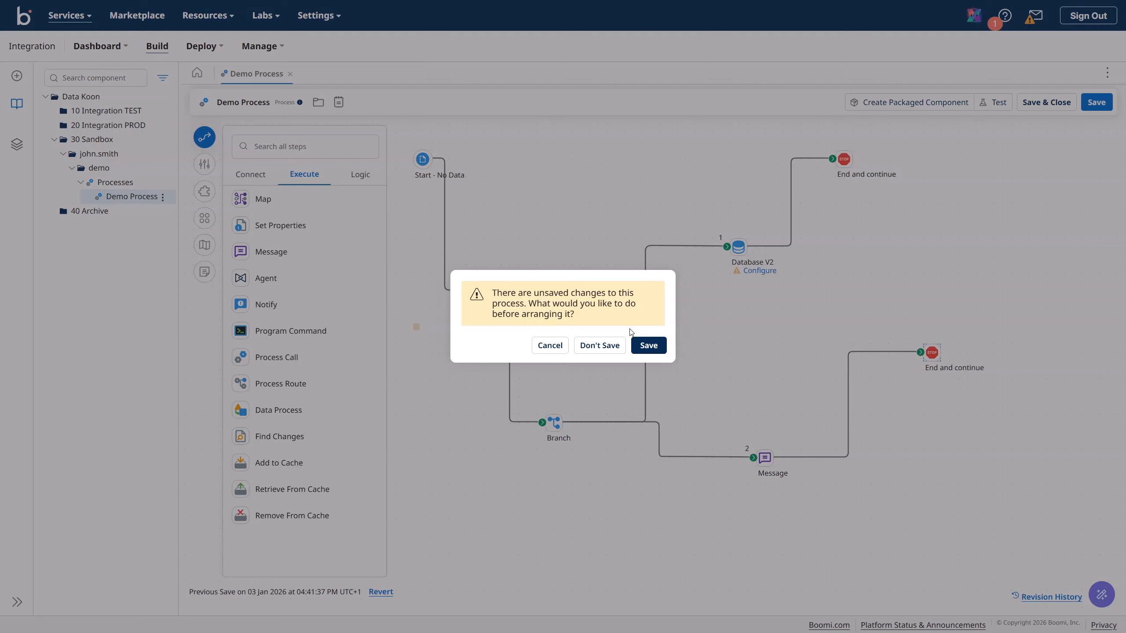
{"action": "left_click", "coordinate": [649, 345]}
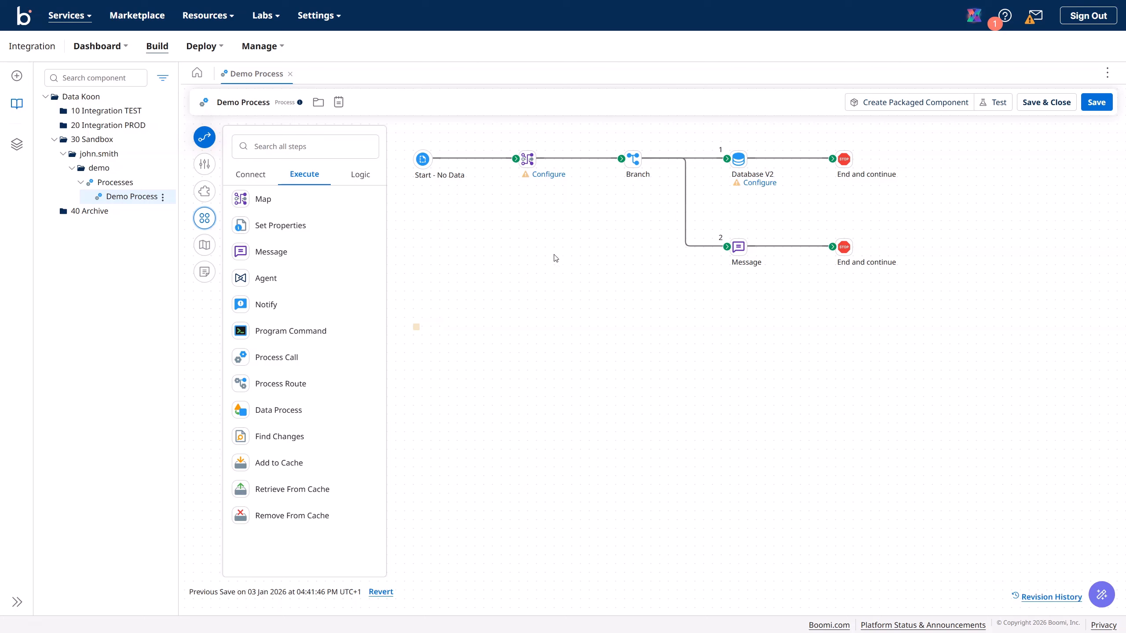
Step: Show the canvas overview map and move the Database V2 branch's End and continue step far to the right
{"action": "left_click", "coordinate": [206, 251]}
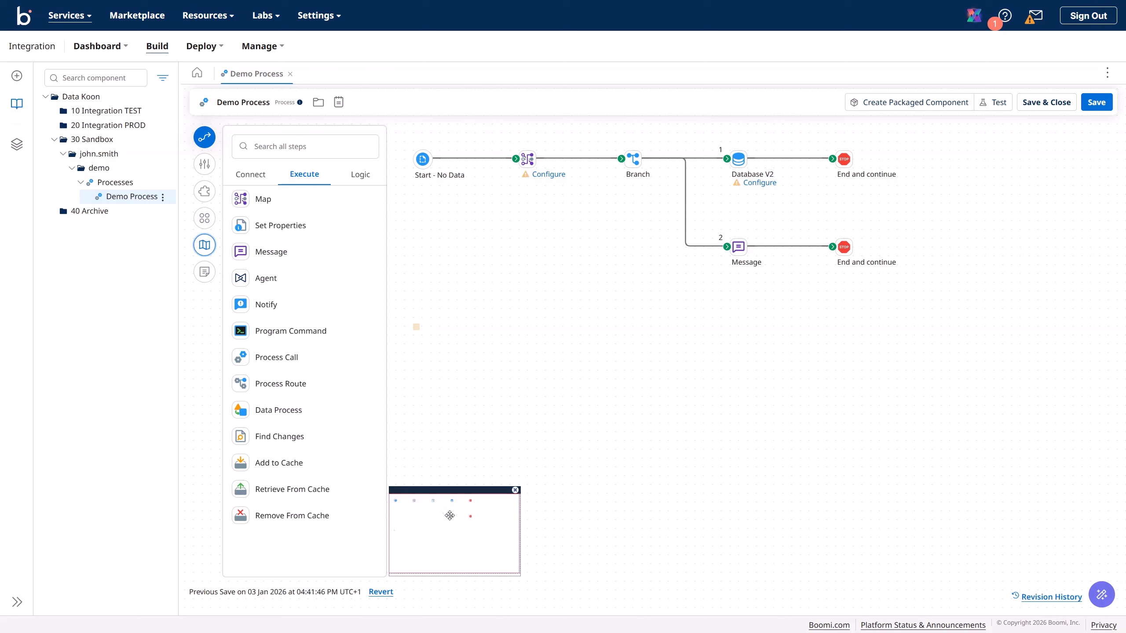
{"action": "left_click", "coordinate": [432, 524]}
{"action": "mouse_move", "coordinate": [844, 160]}
{"action": "left_click_drag", "start_coordinate": [844, 159], "coordinate": [1081, 168]}
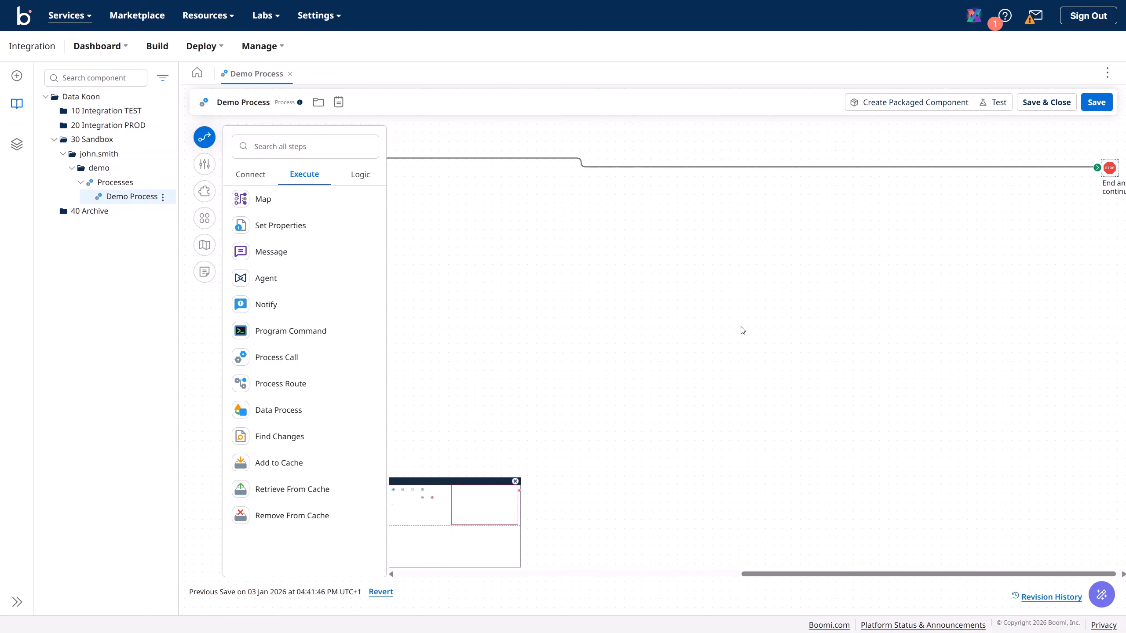
{"action": "left_click_drag", "start_coordinate": [800, 576], "coordinate": [439, 590]}
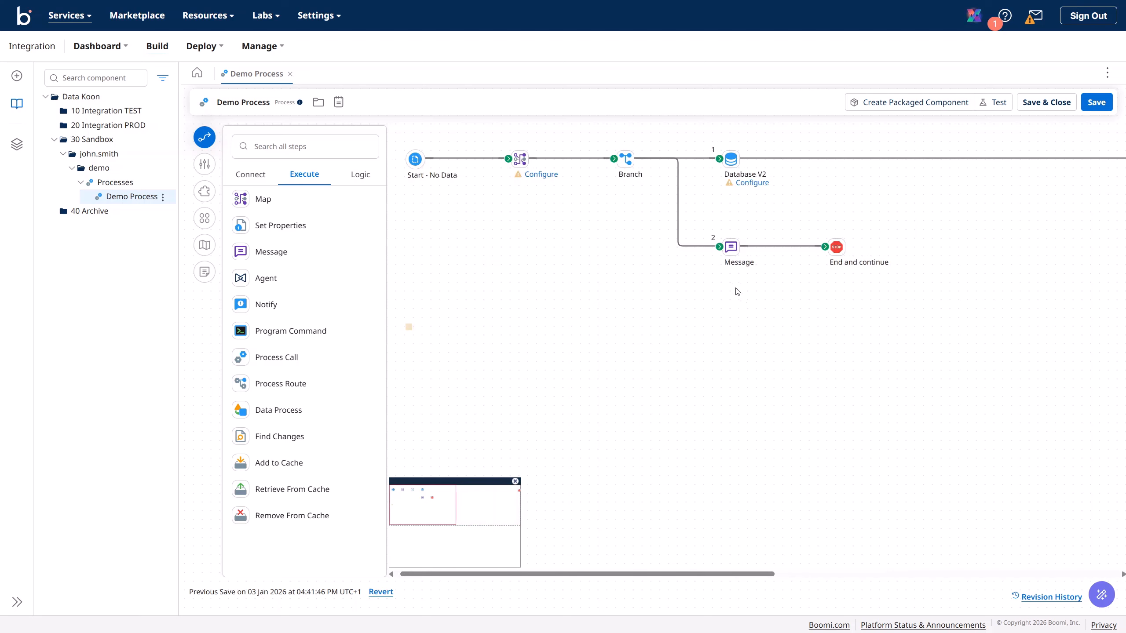
Step: Move the Message step far down the canvas and return to the start of the process through the overview map
{"action": "mouse_move", "coordinate": [733, 249]}
{"action": "left_click_drag", "start_coordinate": [734, 249], "coordinate": [712, 545]}
{"action": "left_click_drag", "start_coordinate": [427, 543], "coordinate": [415, 500]}
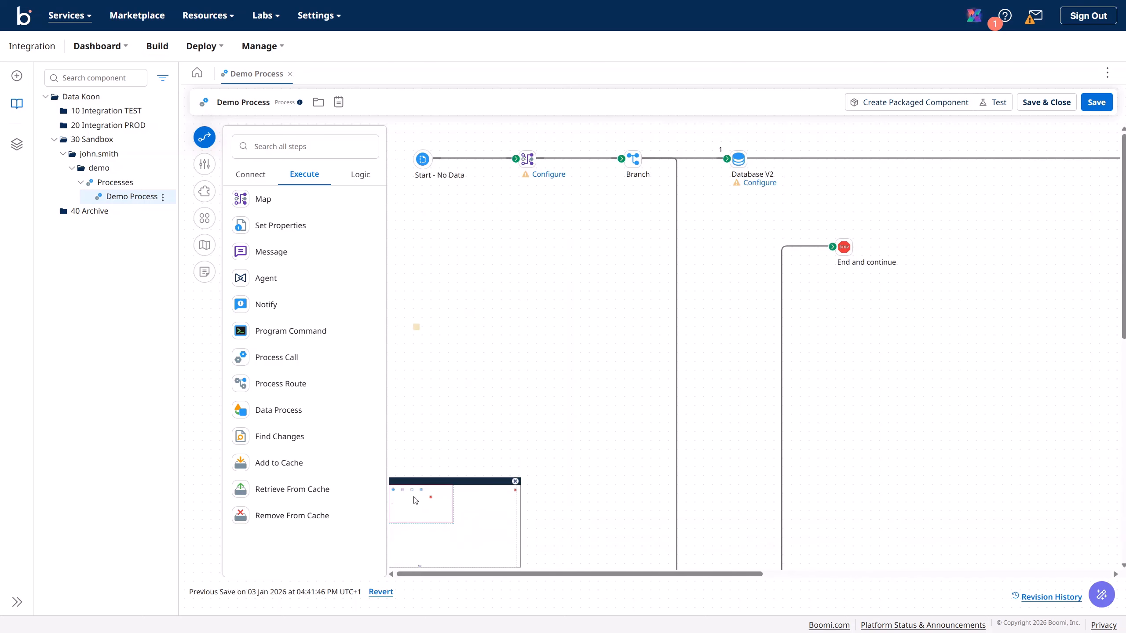
Step: Auto-arrange the process steps with the pending changes saved, close the overview map and save Demo Process
{"action": "left_click", "coordinate": [202, 225]}
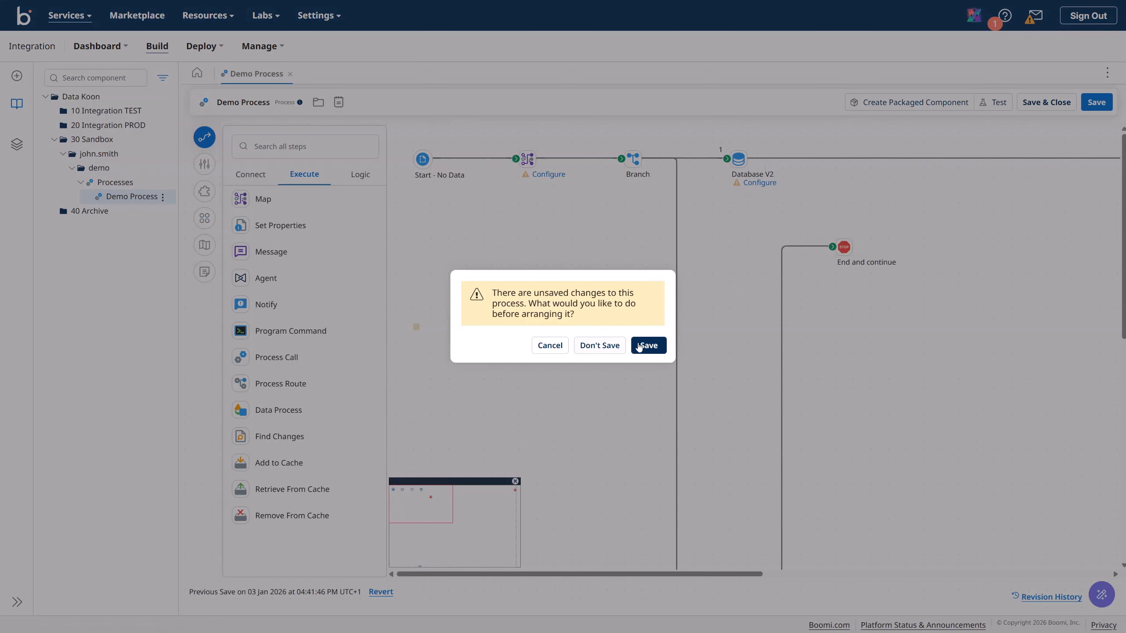
{"action": "left_click", "coordinate": [649, 344]}
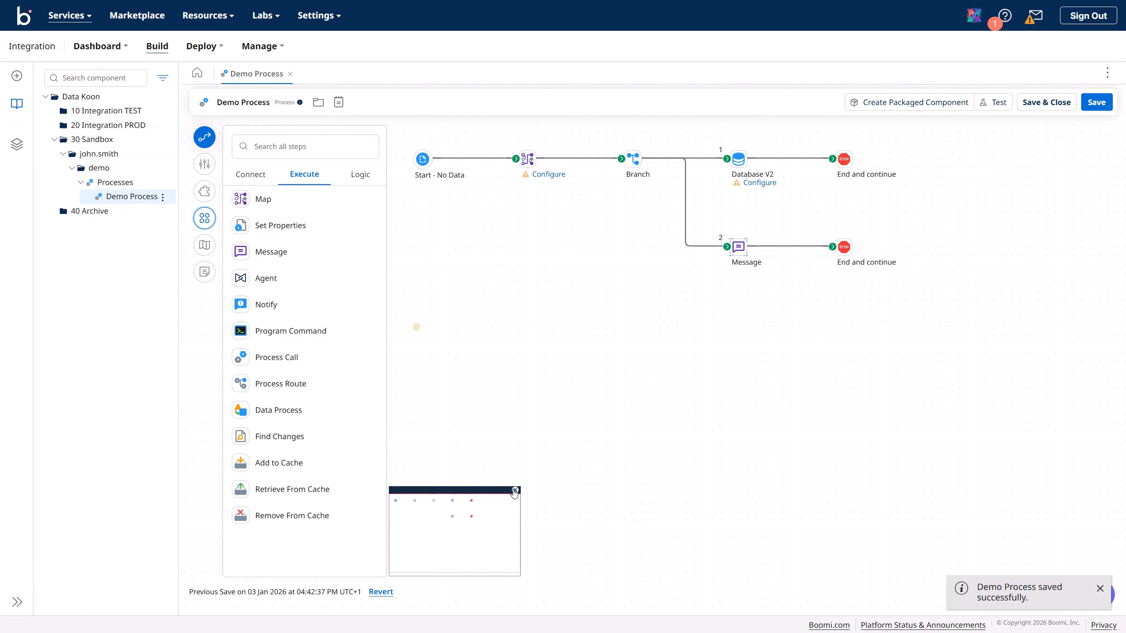
{"action": "left_click", "coordinate": [514, 490]}
{"action": "left_click", "coordinate": [1096, 102]}
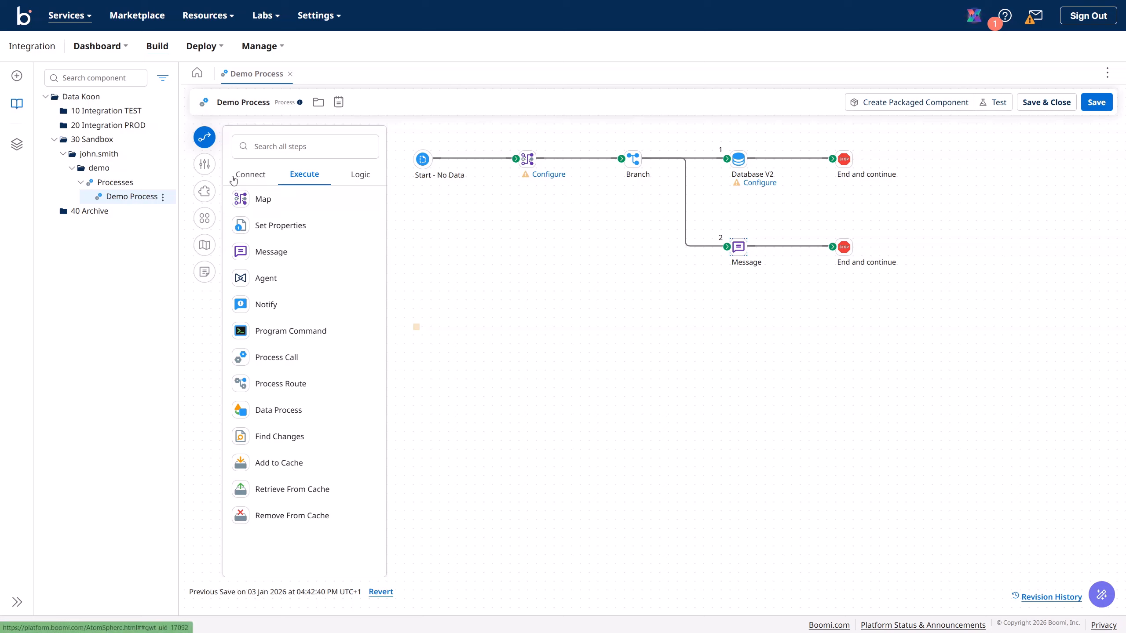
Step: Hide the steps palette, add a note reading "This is another note." and place it below the Map step
{"action": "left_click", "coordinate": [204, 138]}
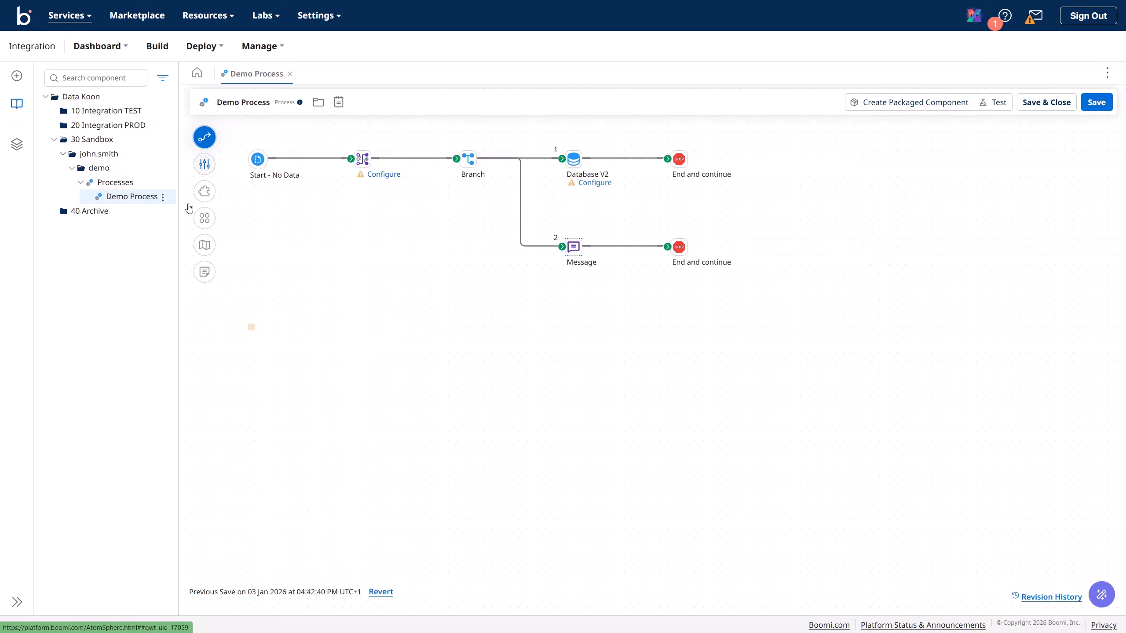
{"action": "left_click", "coordinate": [205, 273]}
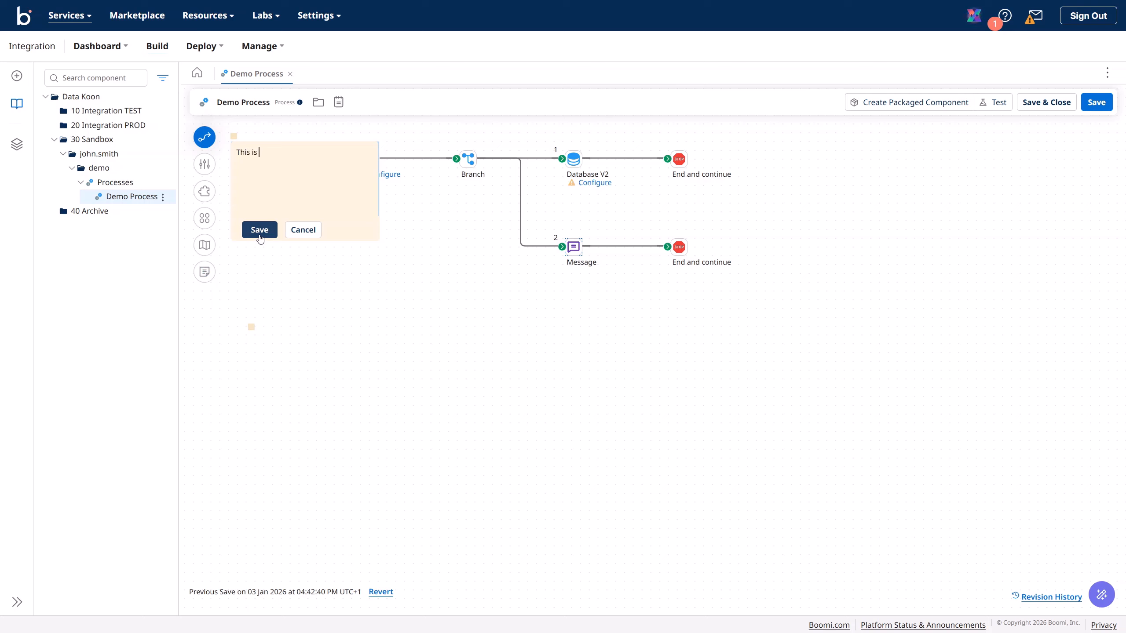
{"action": "type", "text": "This is another note."}
{"action": "left_click", "coordinate": [259, 230]}
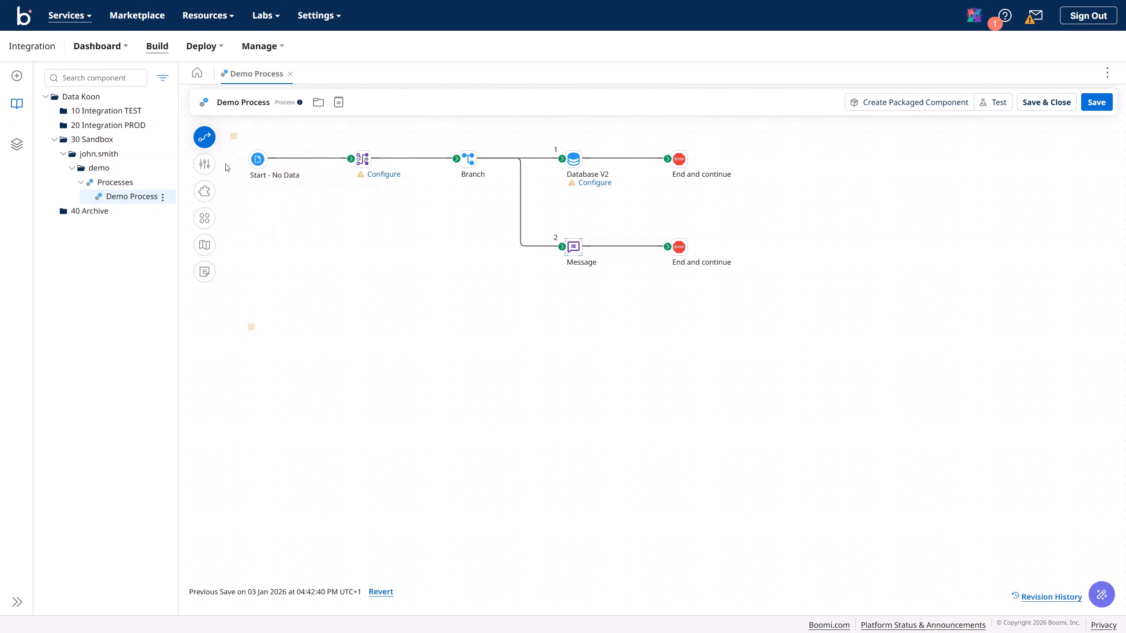
{"action": "left_click_drag", "start_coordinate": [233, 136], "coordinate": [354, 325]}
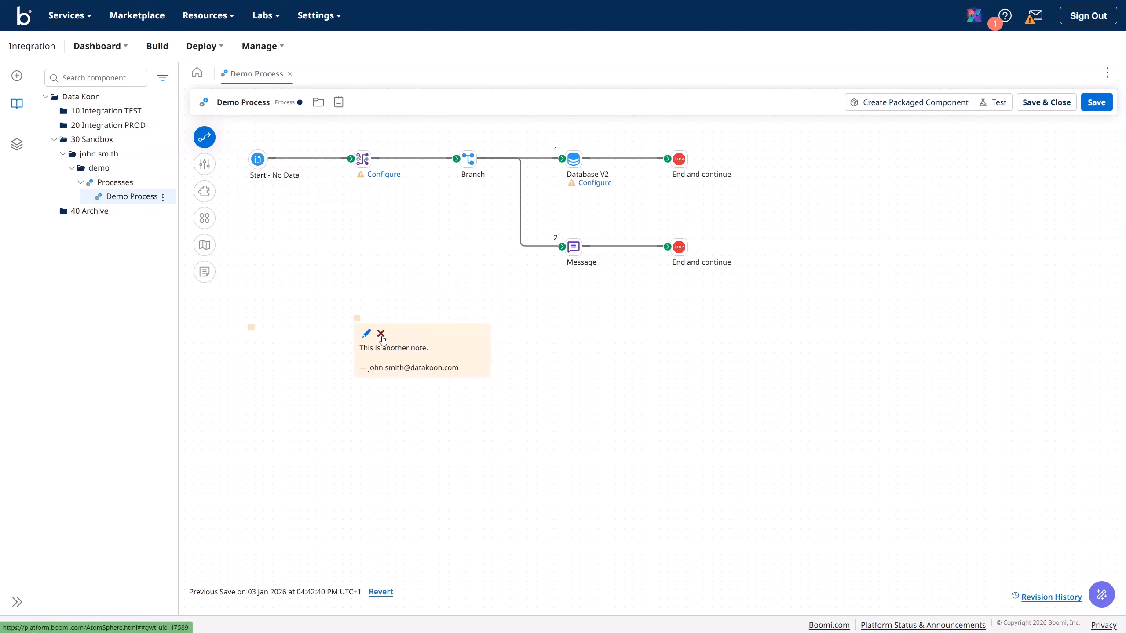
Step: Delete the notes "This is another note." and "This is a note." from the process canvas
{"action": "left_click", "coordinate": [381, 335]}
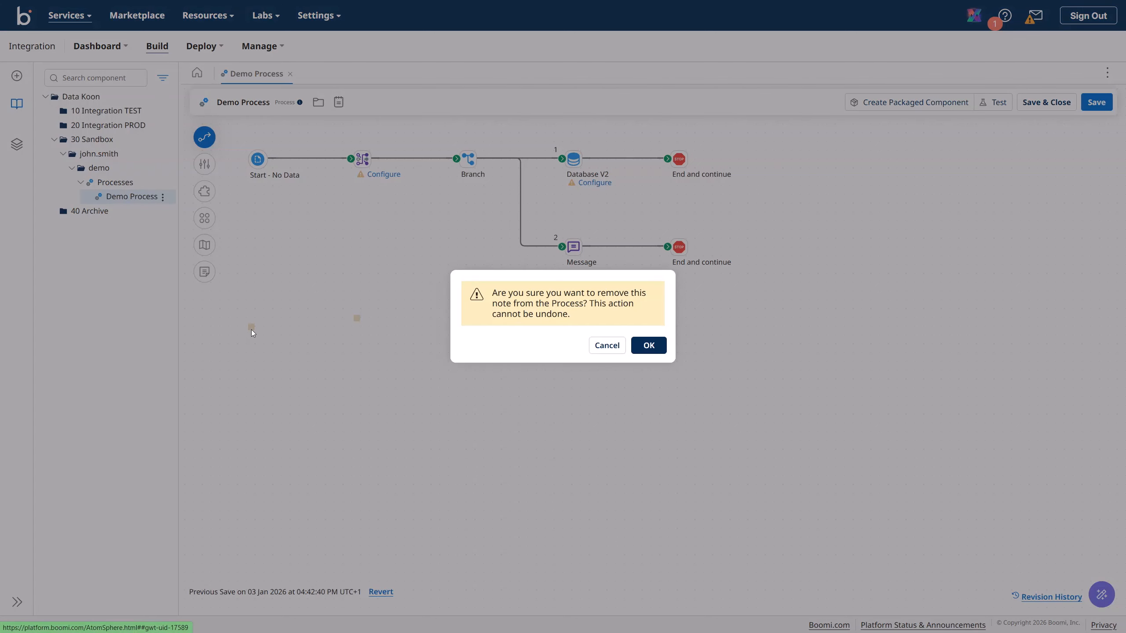
{"action": "left_click", "coordinate": [645, 349]}
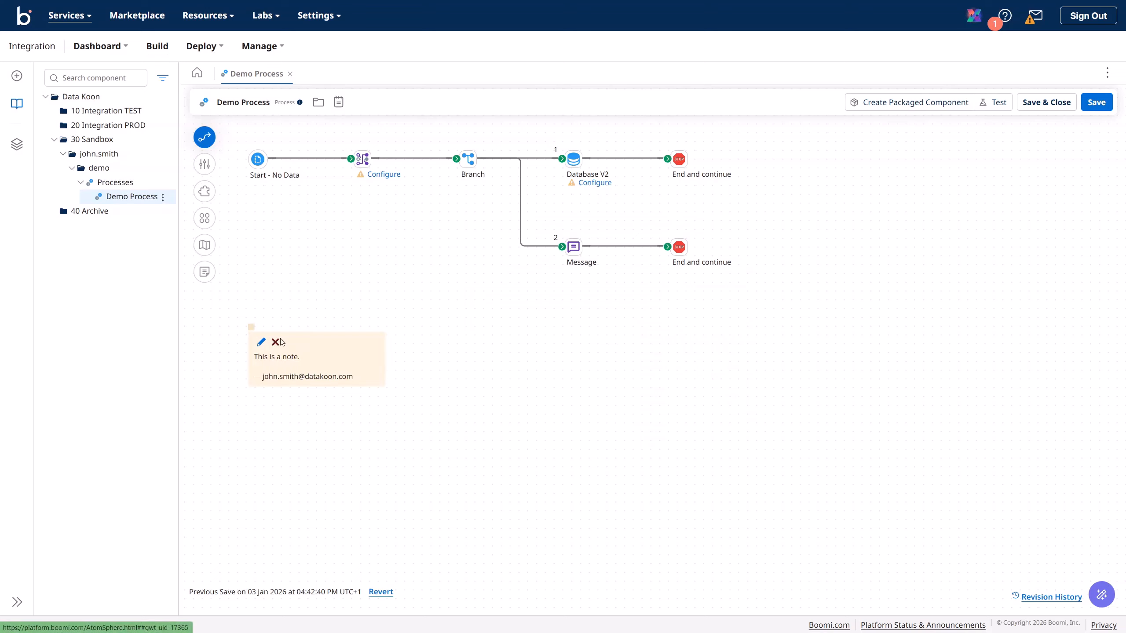
{"action": "left_click", "coordinate": [274, 342]}
{"action": "left_click", "coordinate": [649, 345]}
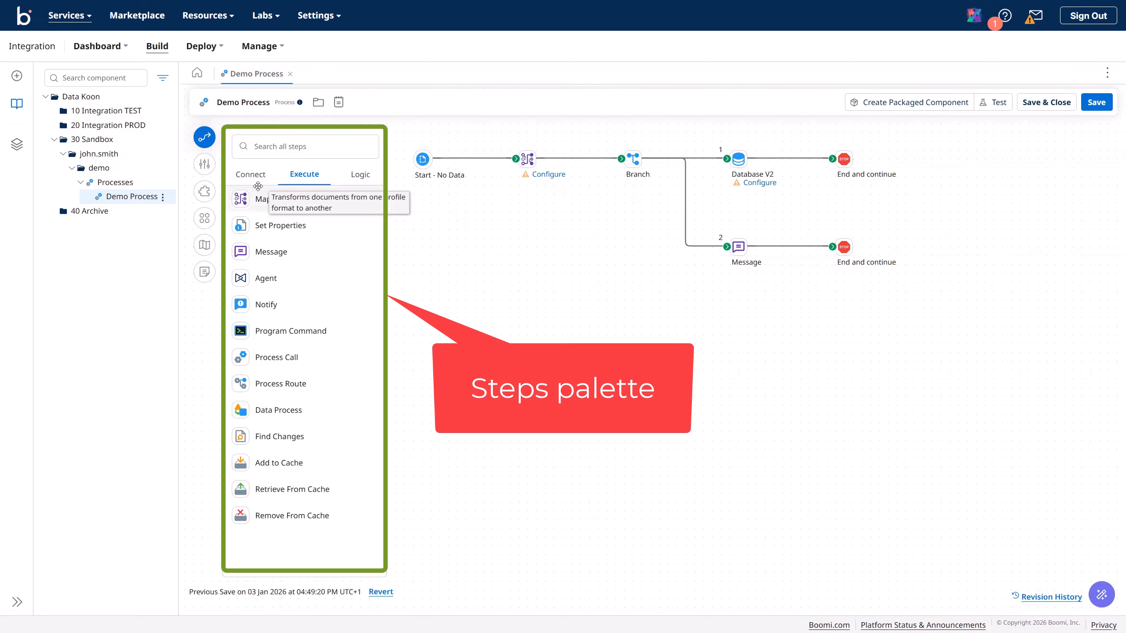
Step: Look through the Connect, Execute and Logic categories of the steps palette and return to the connectors
{"action": "left_click", "coordinate": [251, 174]}
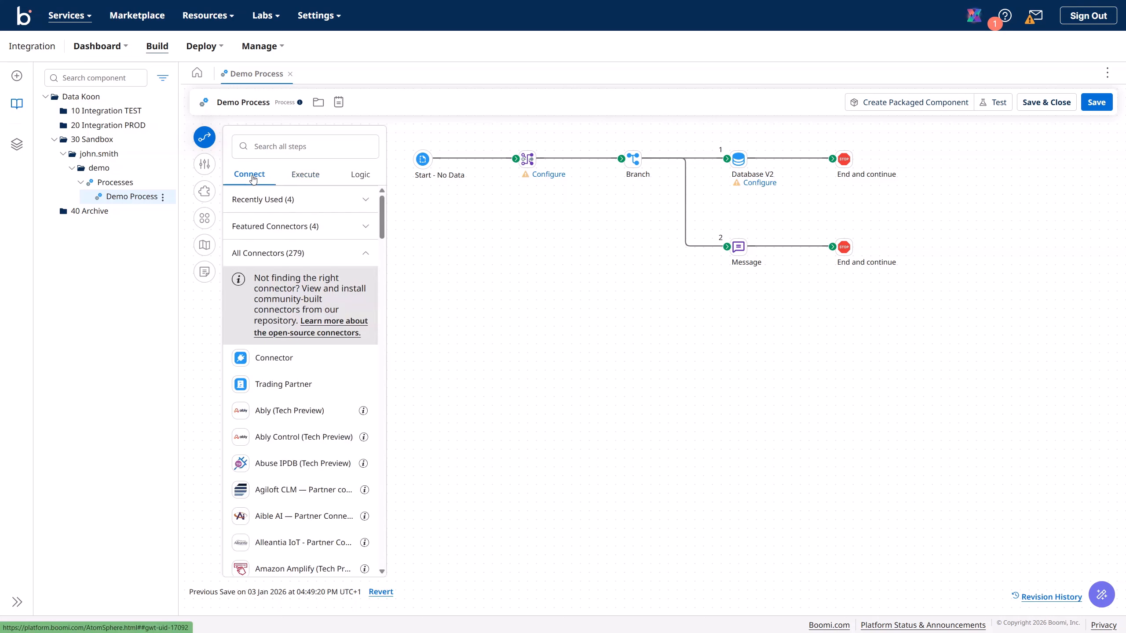
{"action": "left_click", "coordinate": [312, 175]}
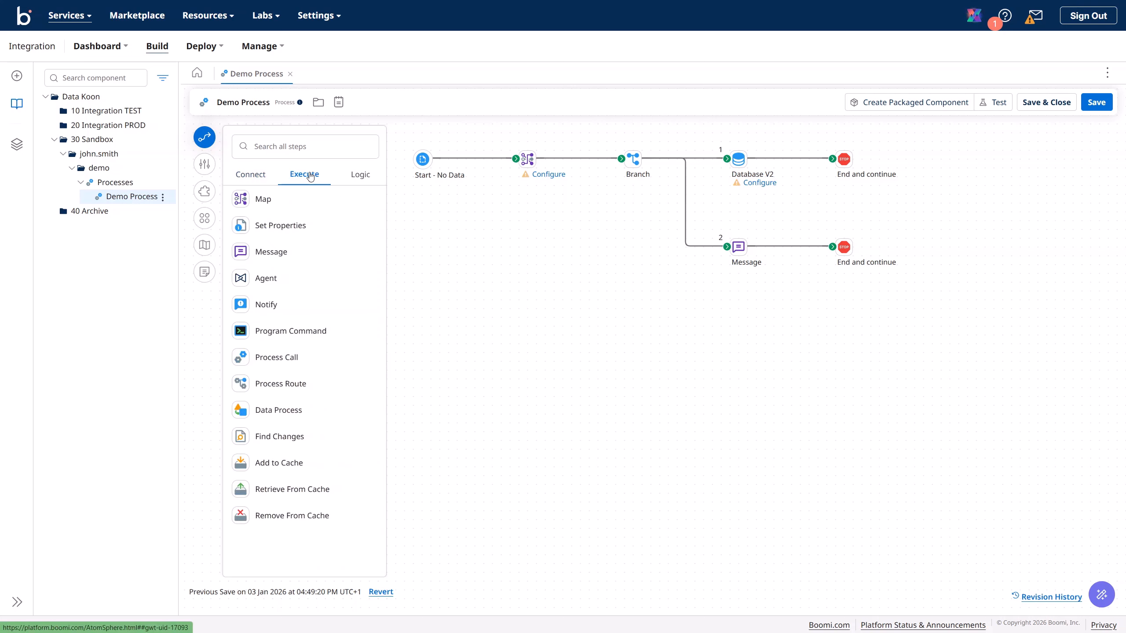
{"action": "left_click", "coordinate": [359, 177]}
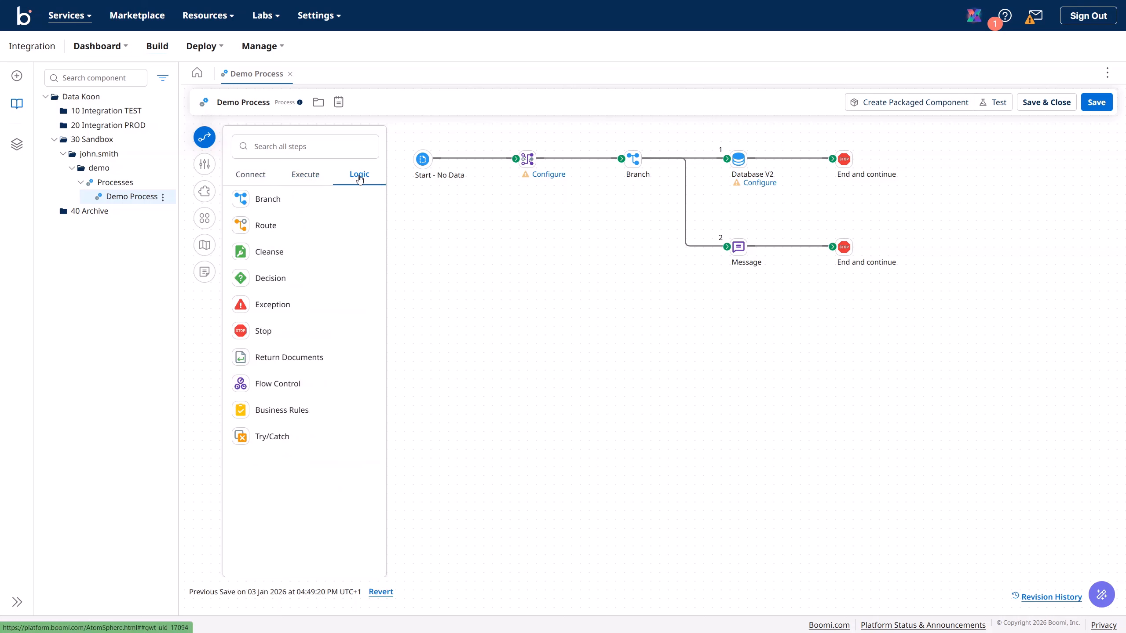
{"action": "left_click", "coordinate": [251, 177]}
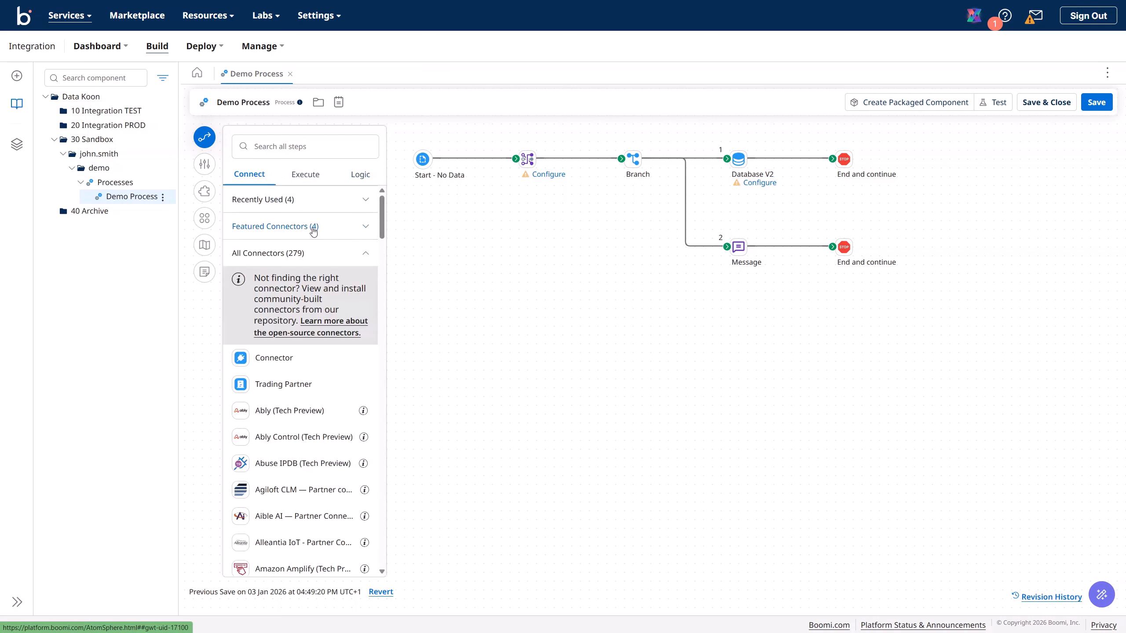
Step: Search the steps palette for Oracle, Sap and Ifs connectors, then clear the search
{"action": "left_click", "coordinate": [289, 151]}
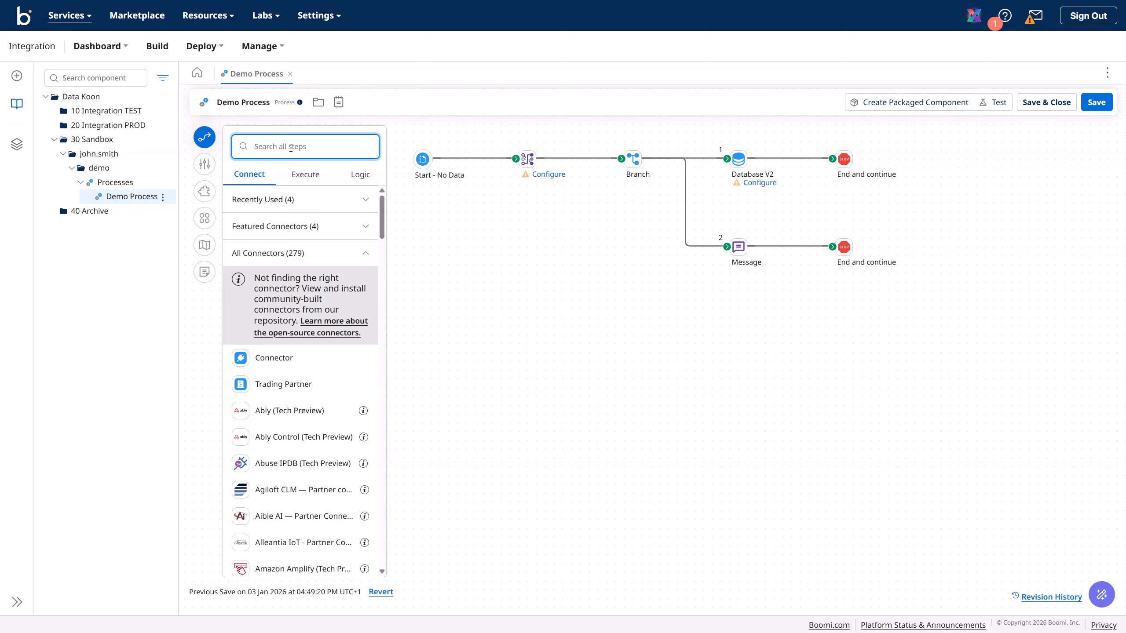
{"action": "type", "text": "ORacle"}
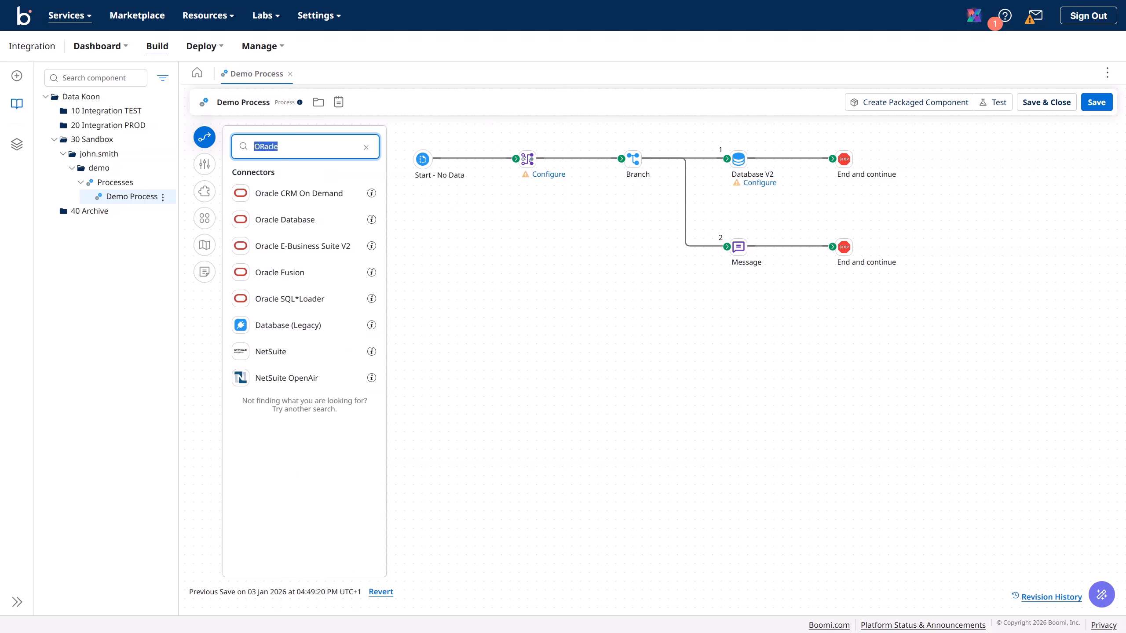
{"action": "type", "text": "Sap"}
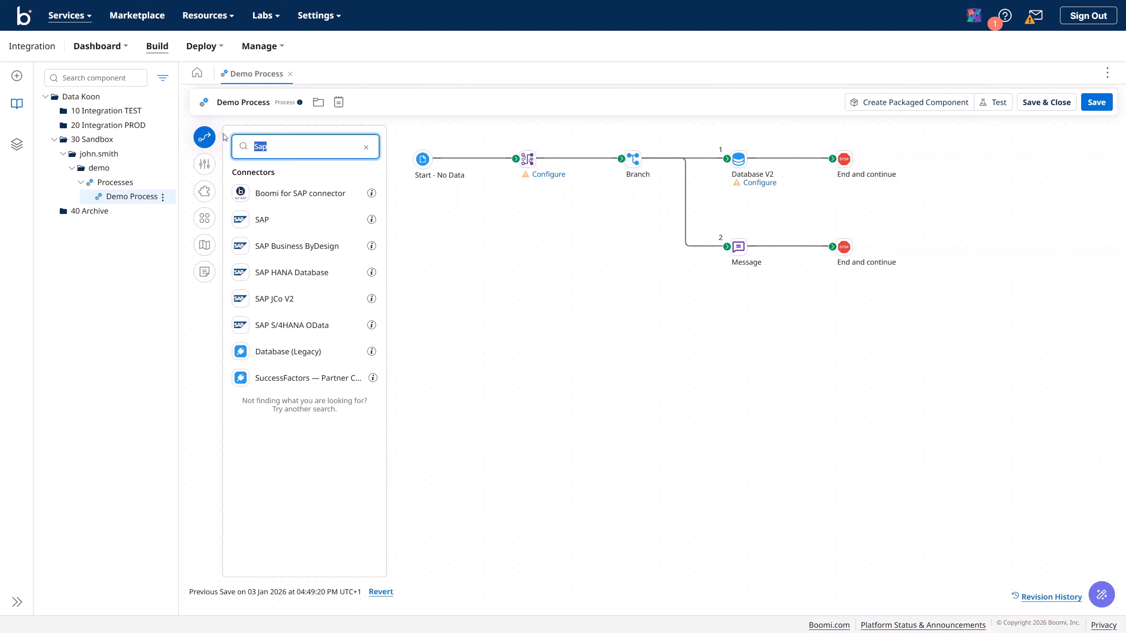
{"action": "type", "text": "Ifs"}
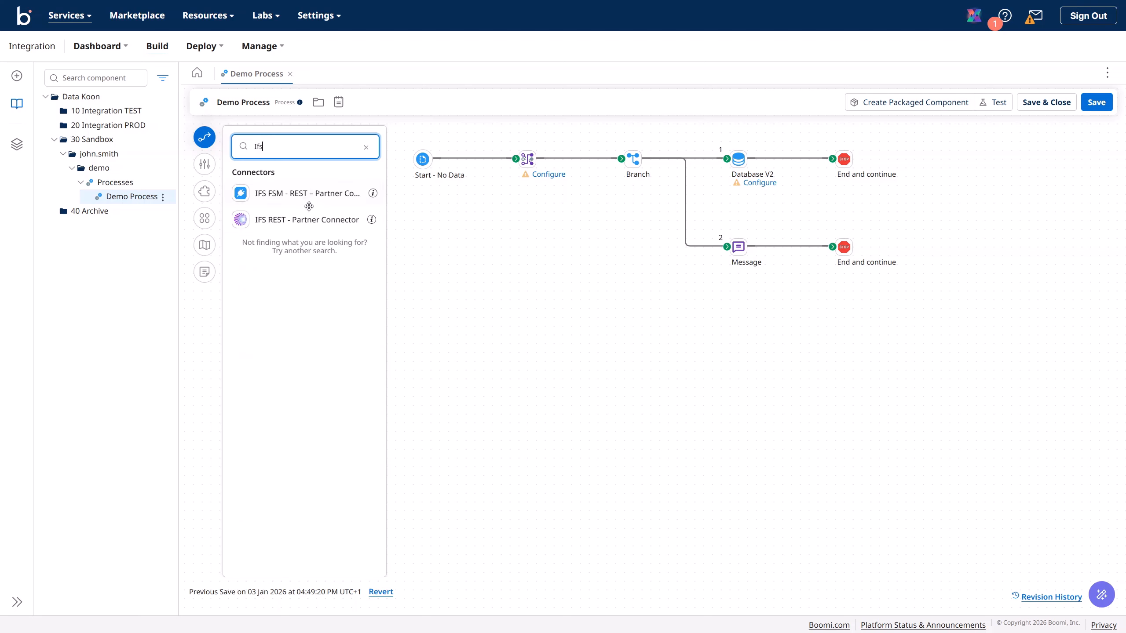
{"action": "left_click", "coordinate": [366, 147]}
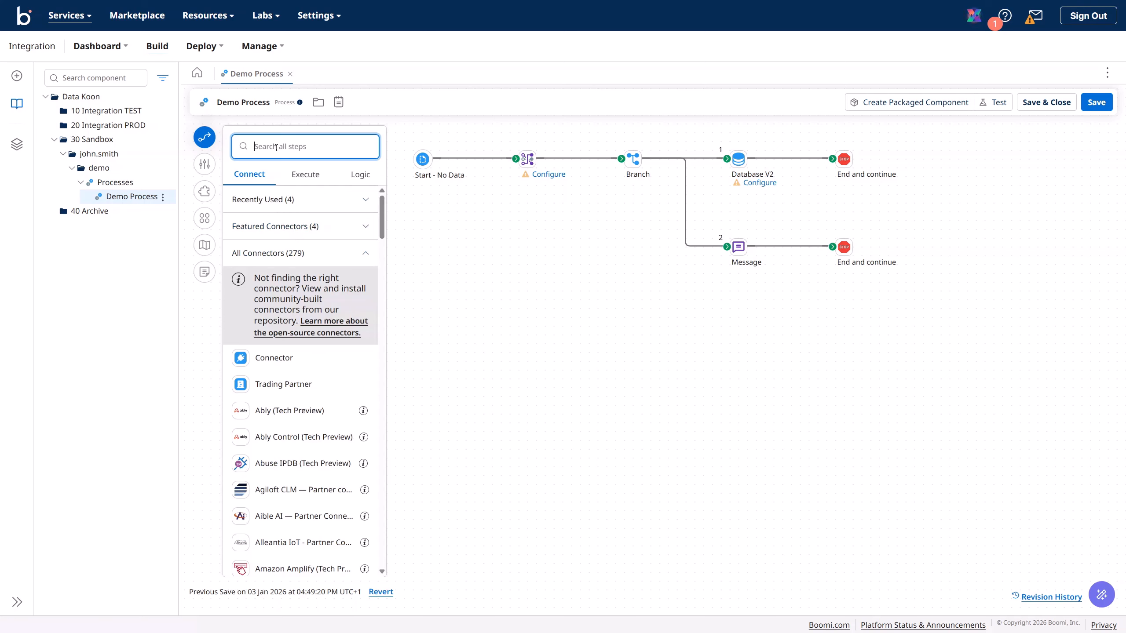
Step: Search the steps palette for "datab", "sftp" and "disk", then clear the search
{"action": "type", "text": "datab"}
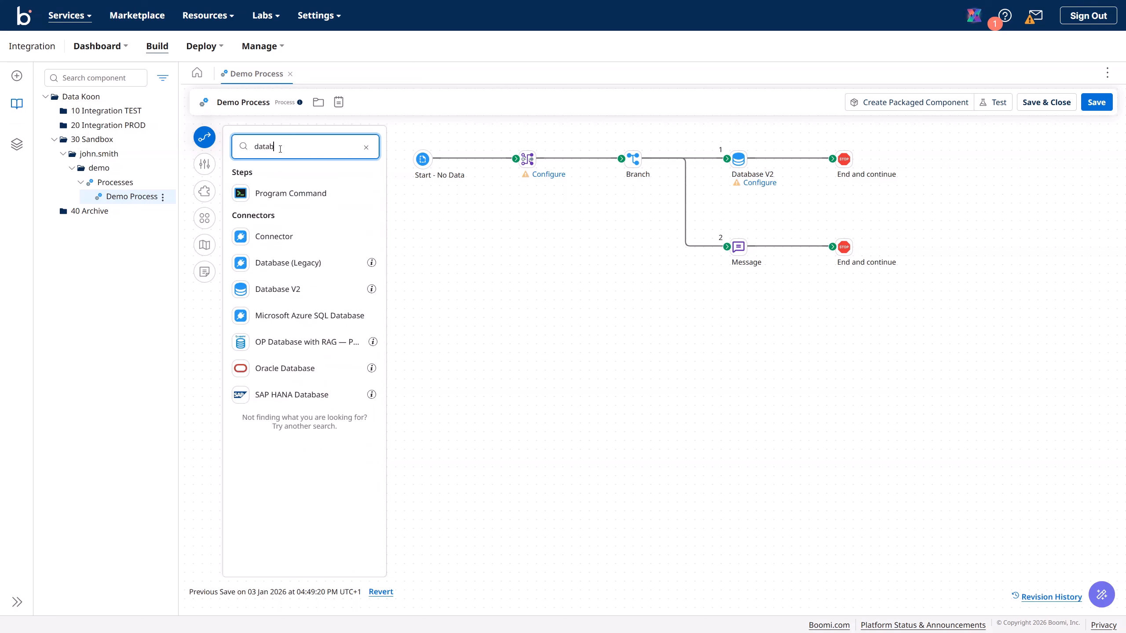
{"action": "type", "text": "sftp"}
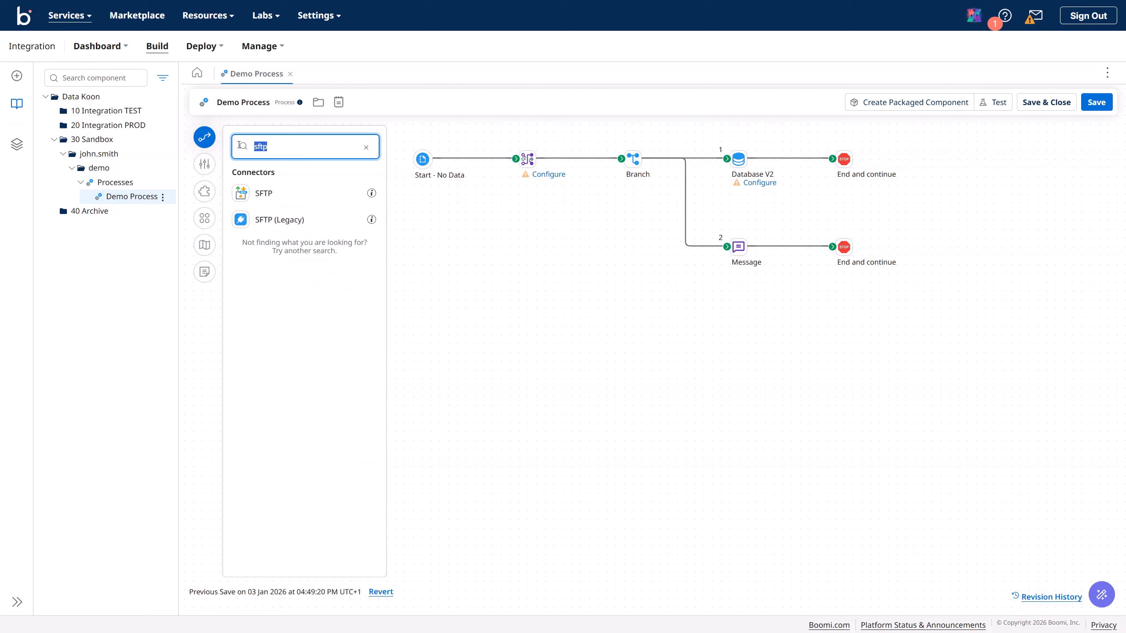
{"action": "type", "text": "disk"}
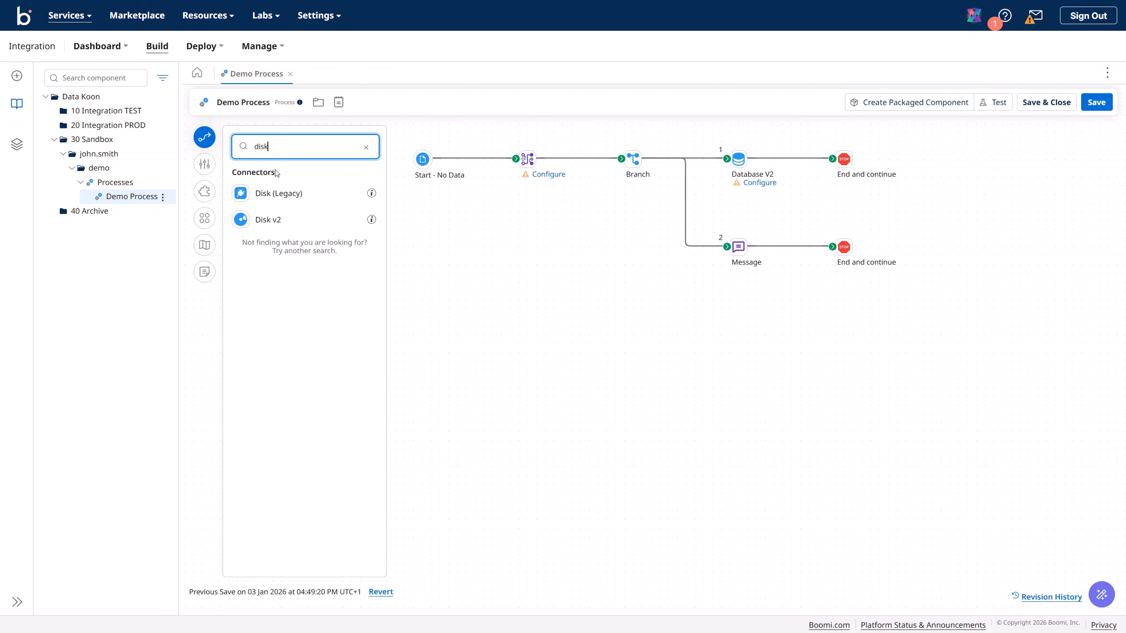
{"action": "left_click", "coordinate": [366, 148]}
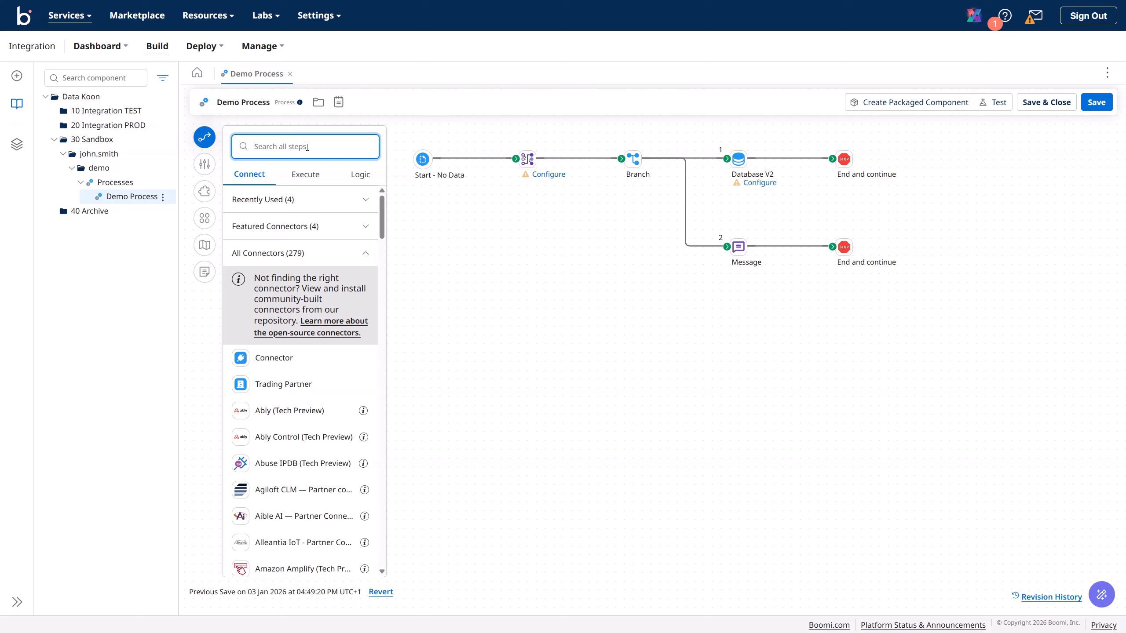
Step: Search the steps palette for "azure", narrow it to "azure serv" and clear the search
{"action": "type", "text": "azure"}
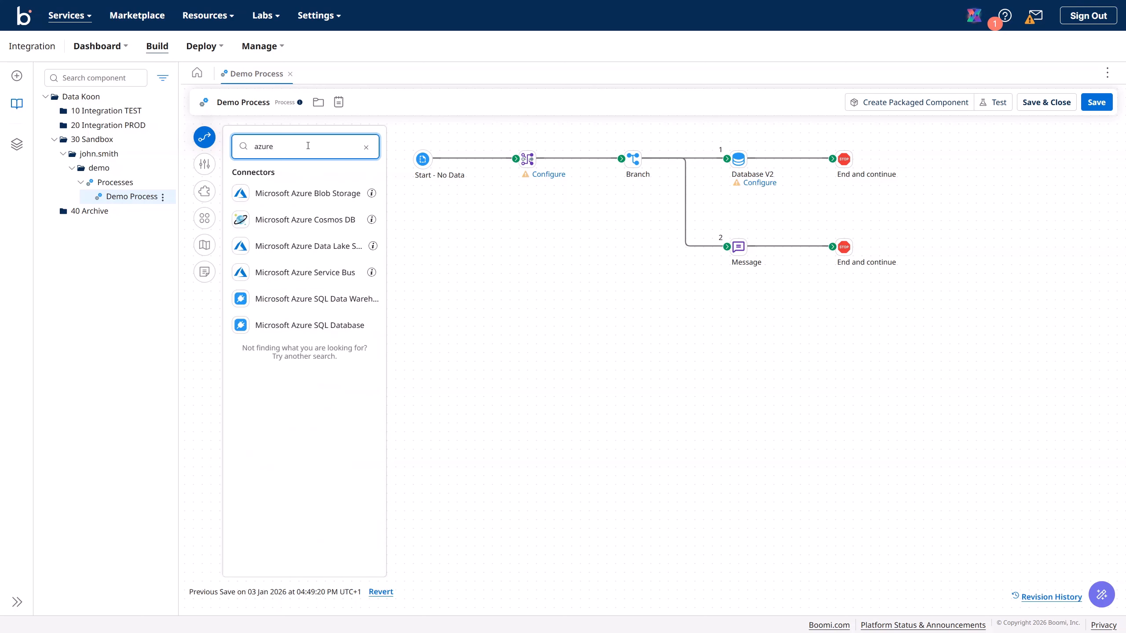
{"action": "type", "text": " serv"}
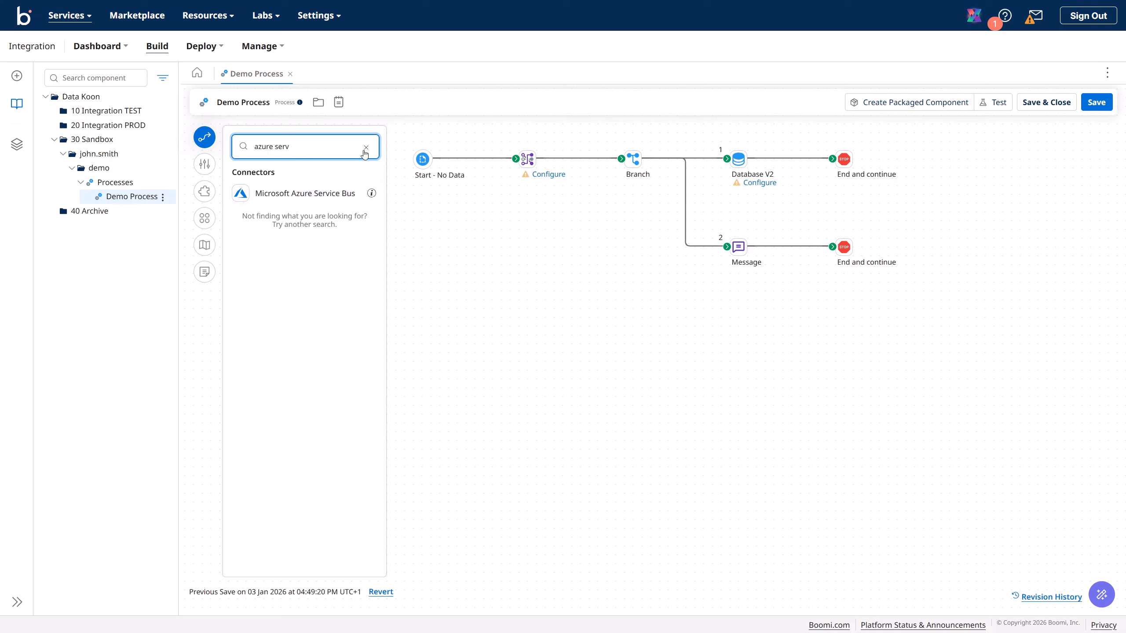
{"action": "left_click", "coordinate": [365, 148]}
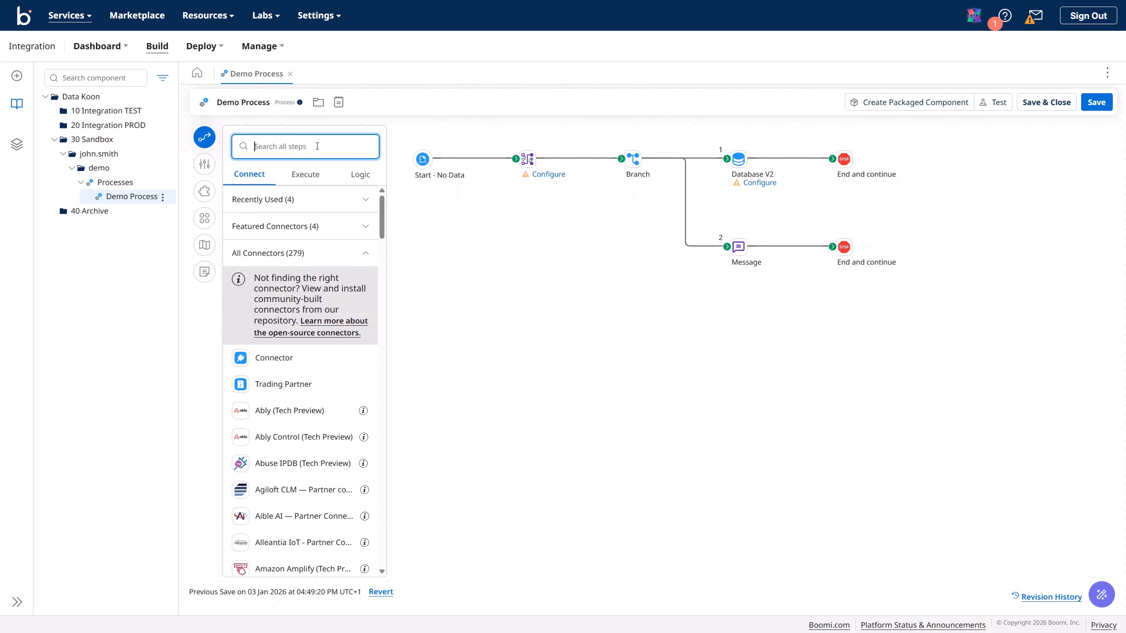
Step: Search the steps palette for "data", clear the search and look through the Execute and Logic categories
{"action": "type", "text": "dataqba"}
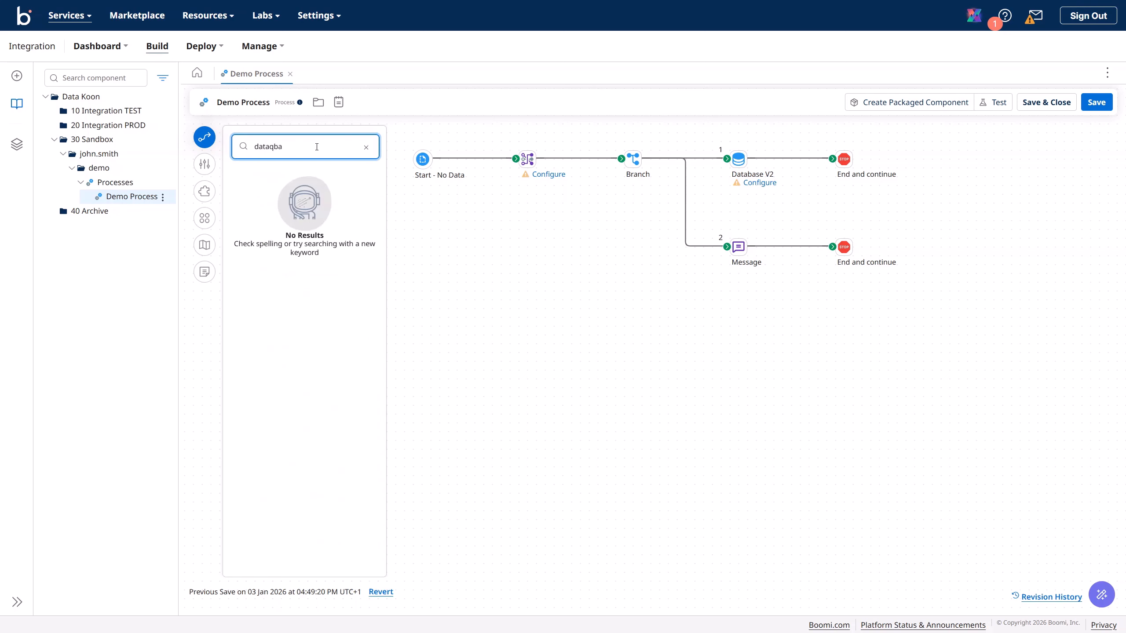
{"action": "key", "text": "BackSpace"}
{"action": "key", "text": "BackSpace"}
{"action": "key", "text": "BackSpace"}
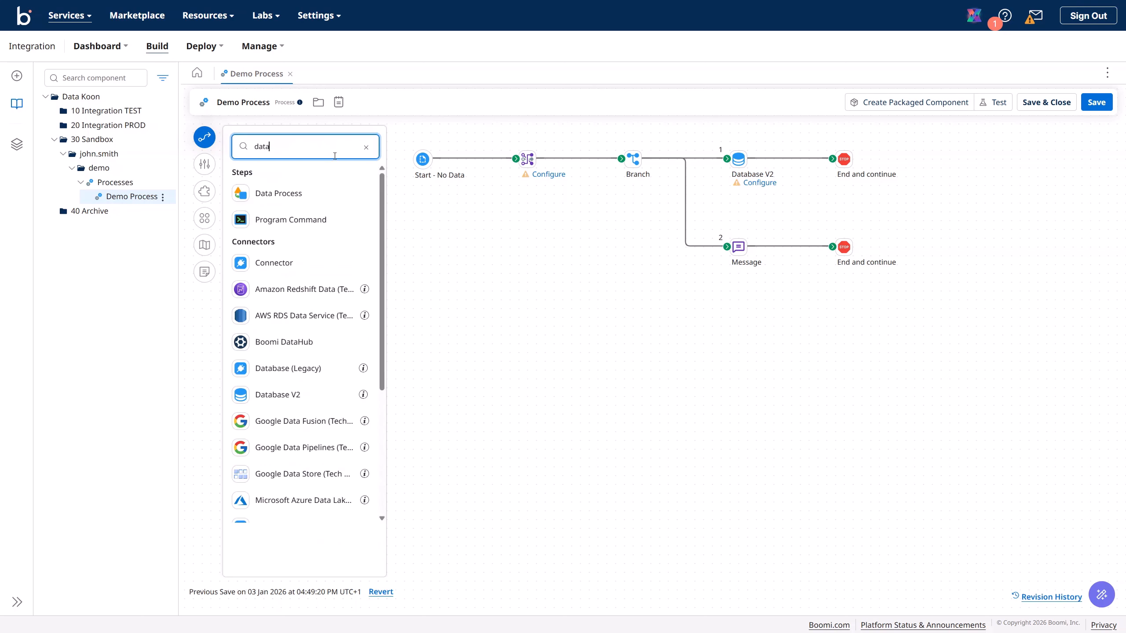
{"action": "left_click", "coordinate": [367, 148]}
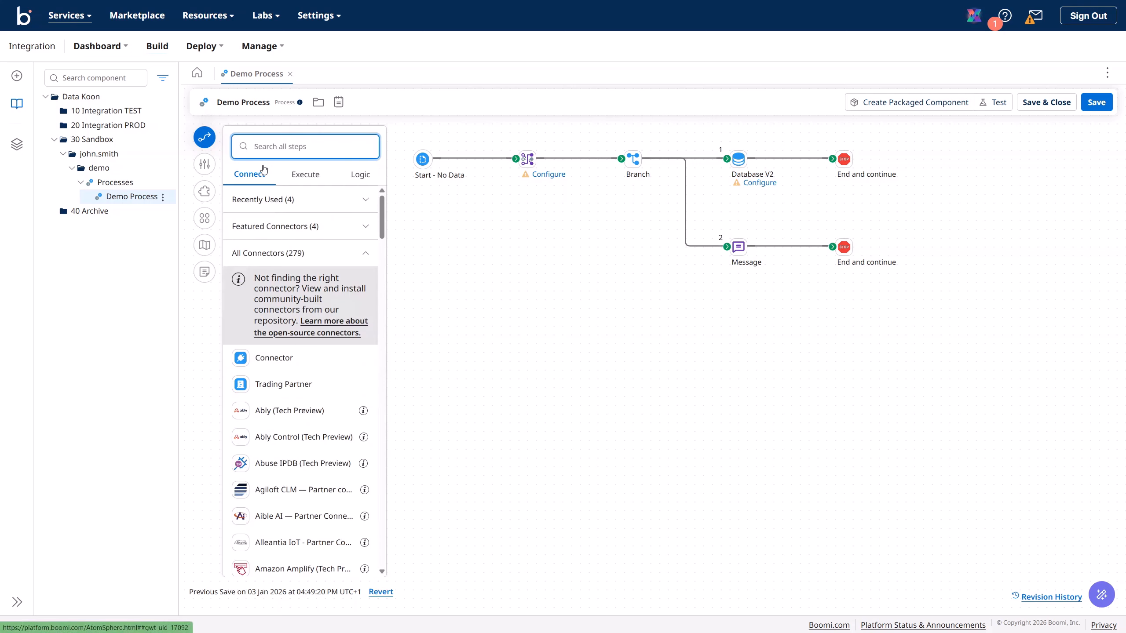
{"action": "left_click", "coordinate": [307, 176]}
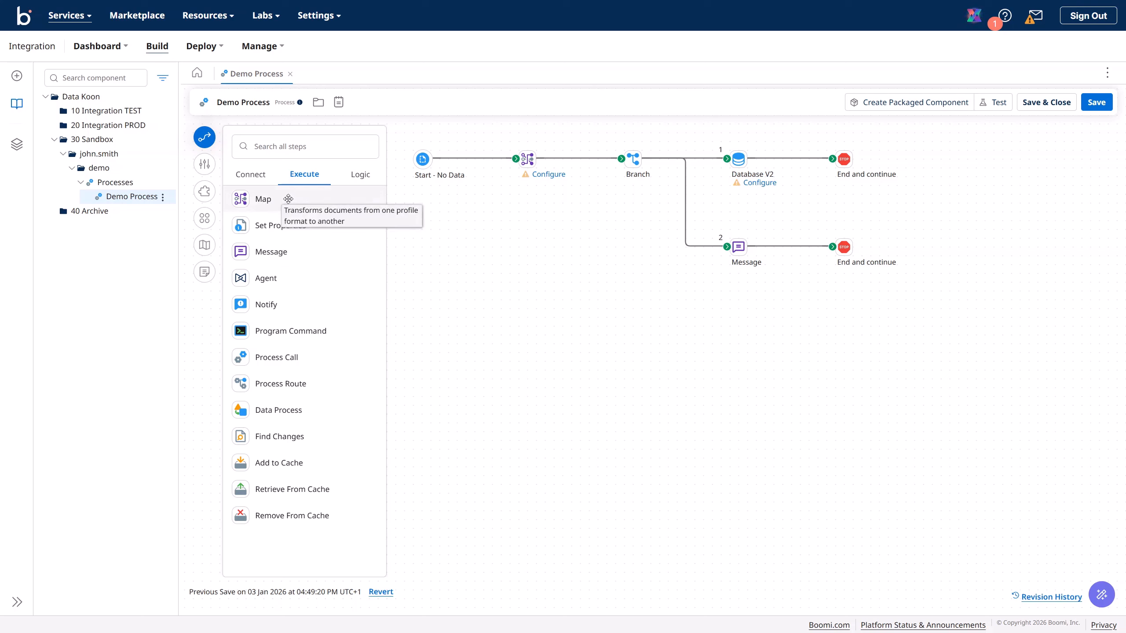
{"action": "left_click", "coordinate": [362, 178]}
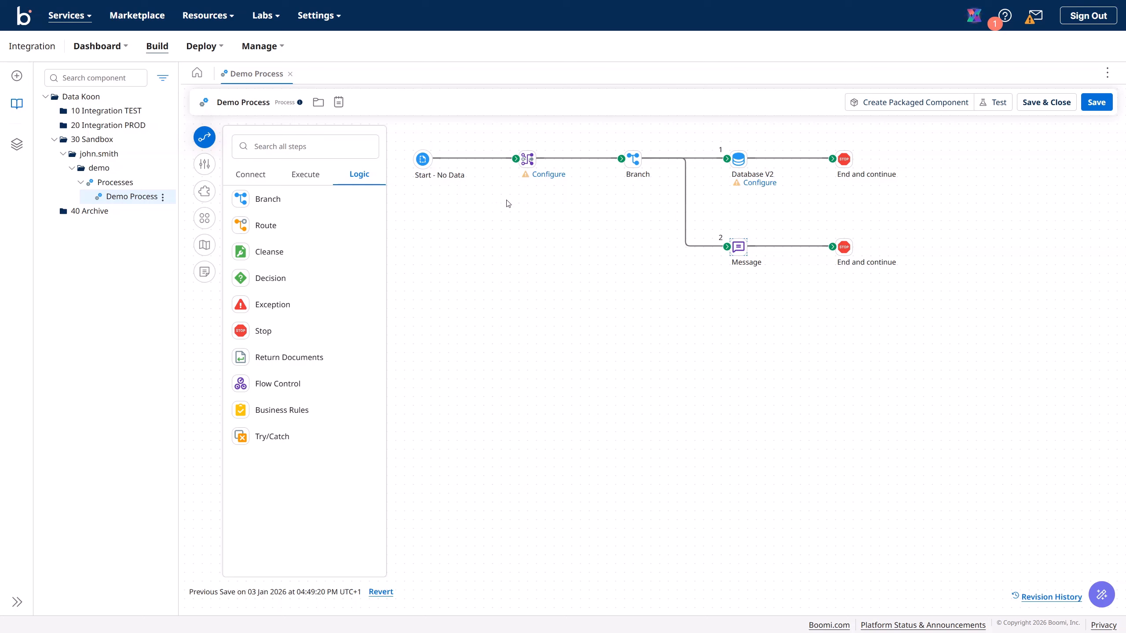
Step: Disconnect all the connections between the steps on the Demo Process canvas, including both branch paths
{"action": "left_click", "coordinate": [482, 163]}
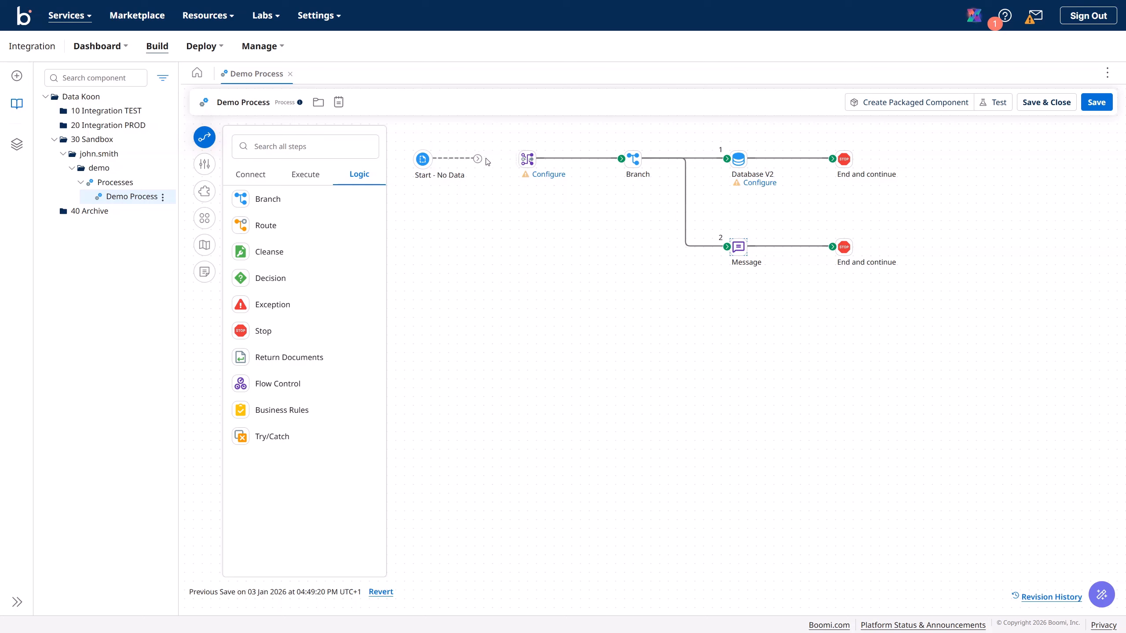
{"action": "left_click", "coordinate": [593, 161]}
{"action": "left_click", "coordinate": [708, 158]}
{"action": "left_click", "coordinate": [780, 159]}
{"action": "left_click", "coordinate": [788, 246]}
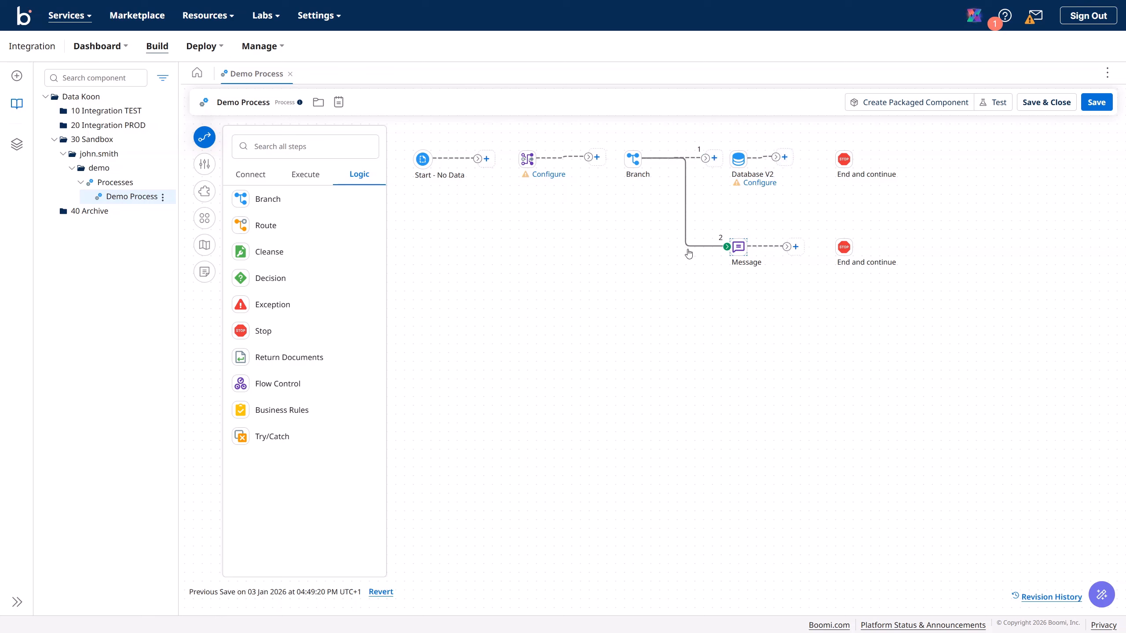
{"action": "left_click", "coordinate": [699, 247]}
Step: Move the Map and Branch steps below Start, and the Database V2 and both End and continue steps into the lower canvas area
{"action": "left_click_drag", "start_coordinate": [527, 161], "coordinate": [423, 231]}
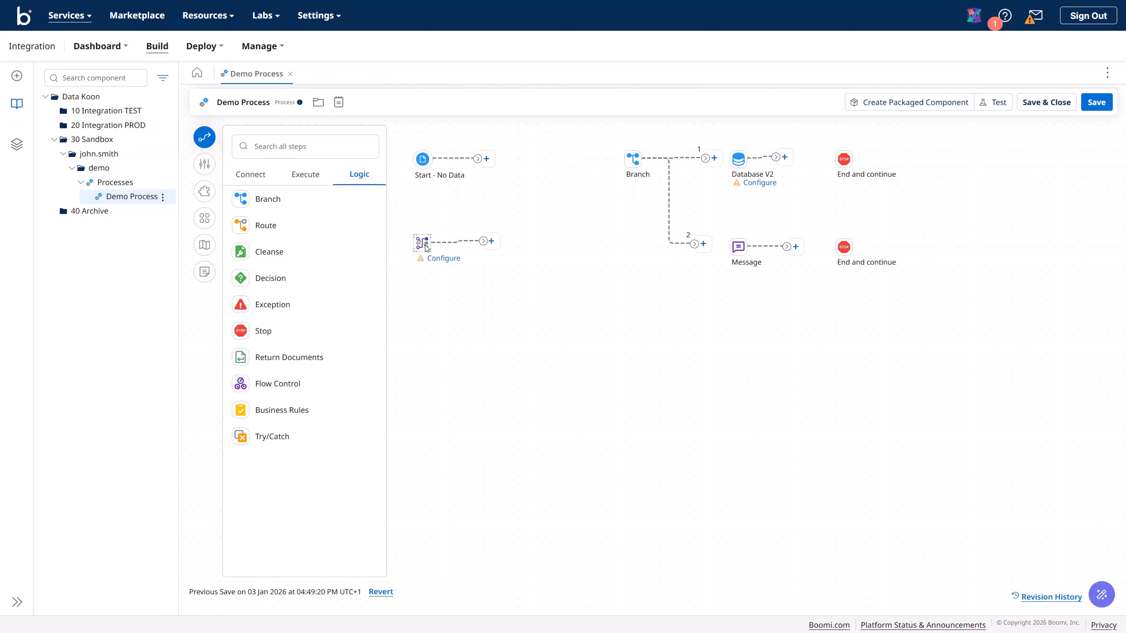
{"action": "left_click_drag", "start_coordinate": [627, 160], "coordinate": [614, 262]}
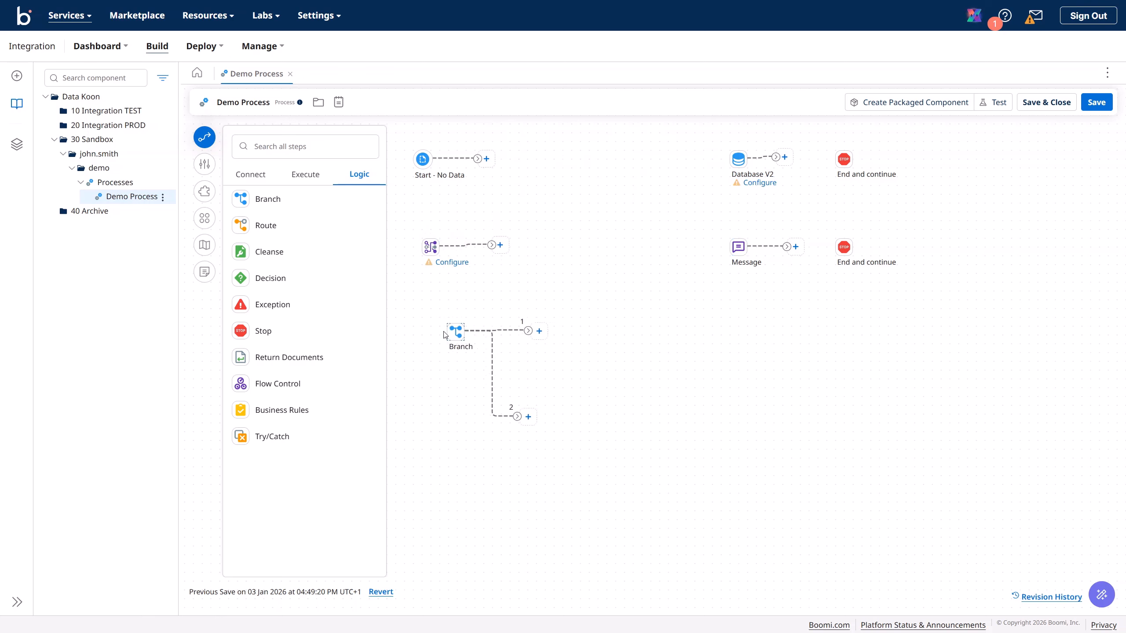
{"action": "mouse_move", "coordinate": [741, 161]}
{"action": "left_click_drag", "start_coordinate": [741, 160], "coordinate": [624, 397]}
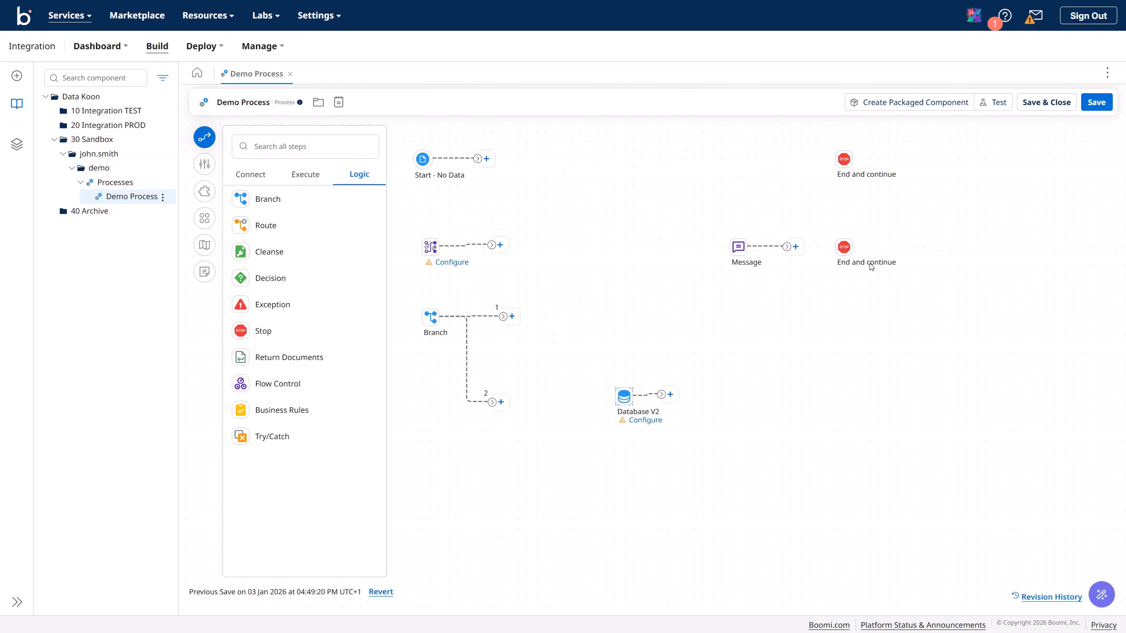
{"action": "left_click_drag", "start_coordinate": [843, 247], "coordinate": [755, 362]}
{"action": "mouse_move", "coordinate": [843, 163]}
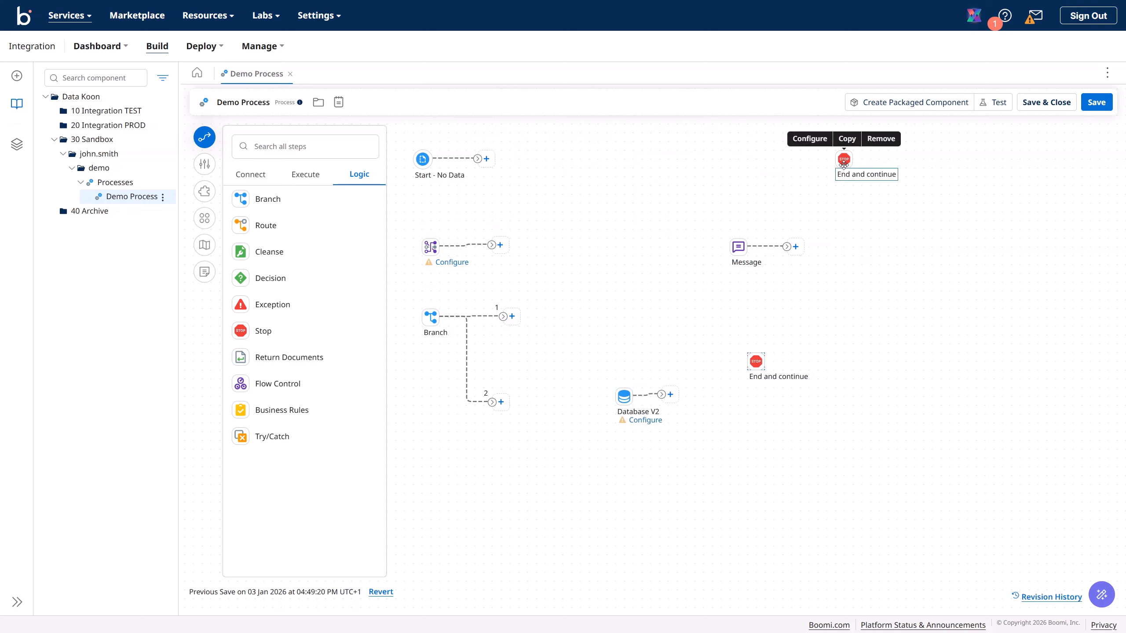
{"action": "left_click_drag", "start_coordinate": [844, 163], "coordinate": [763, 404]}
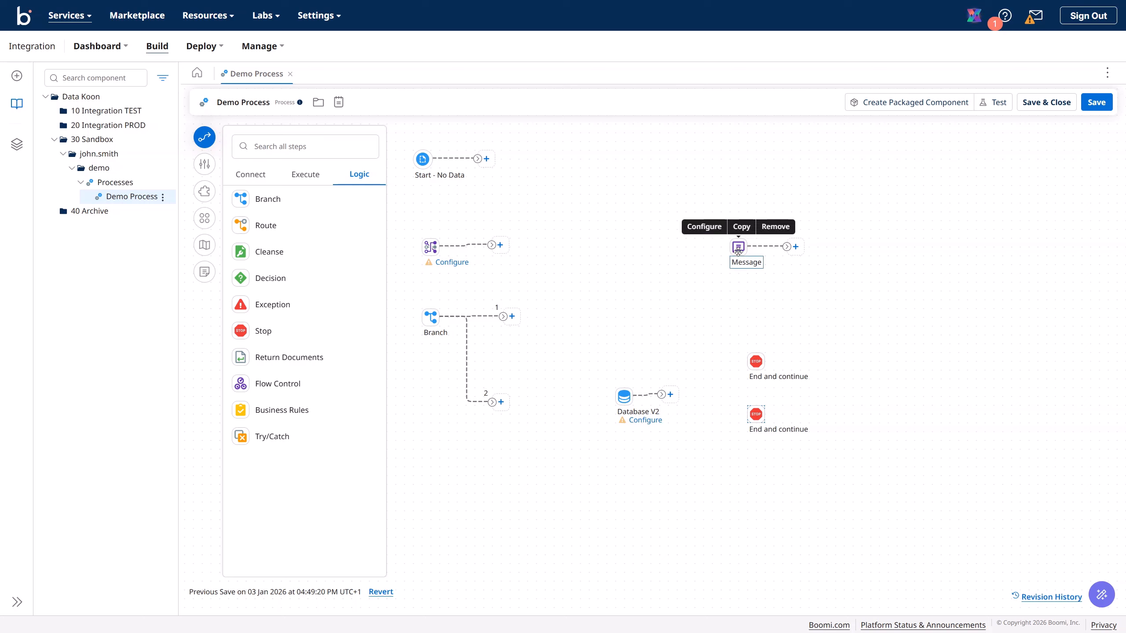
Step: Place the Message step right after Start and enter "XML Purchase Order" as its display name
{"action": "left_click_drag", "start_coordinate": [738, 247], "coordinate": [516, 159]}
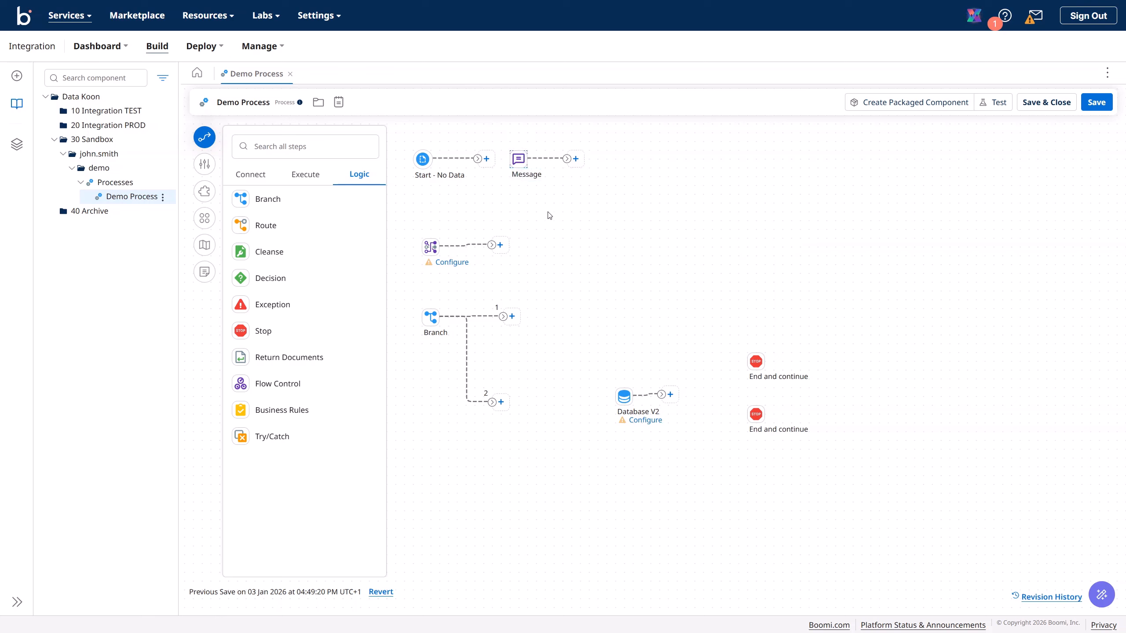
{"action": "left_click", "coordinate": [518, 162]}
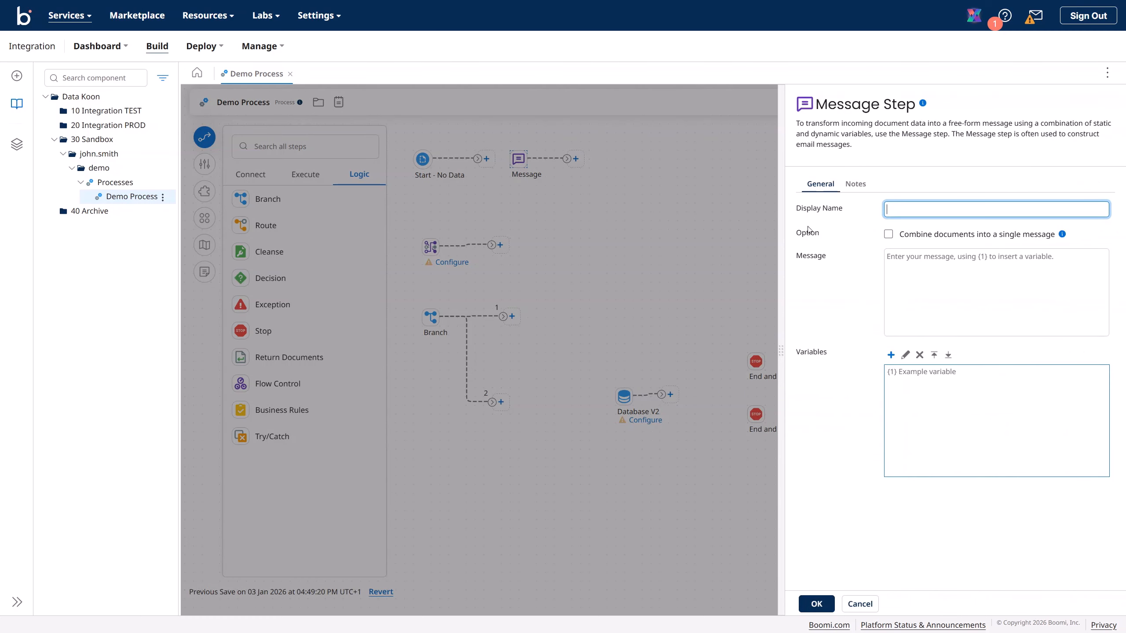
{"action": "left_click", "coordinate": [891, 215]}
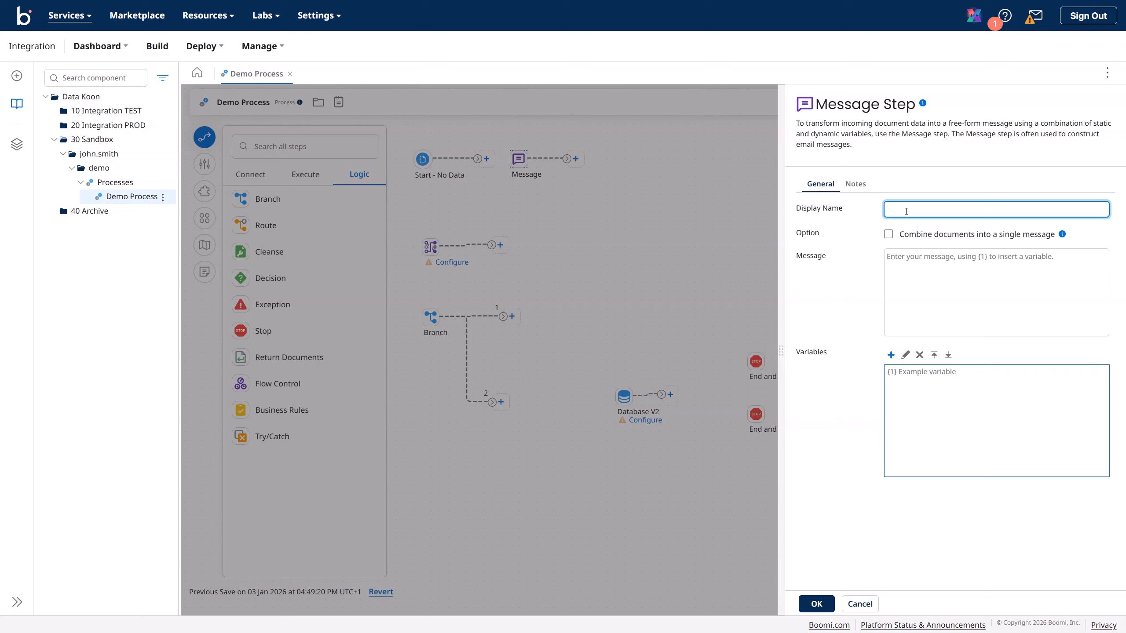
{"action": "type", "text": "XML Purchase Order"}
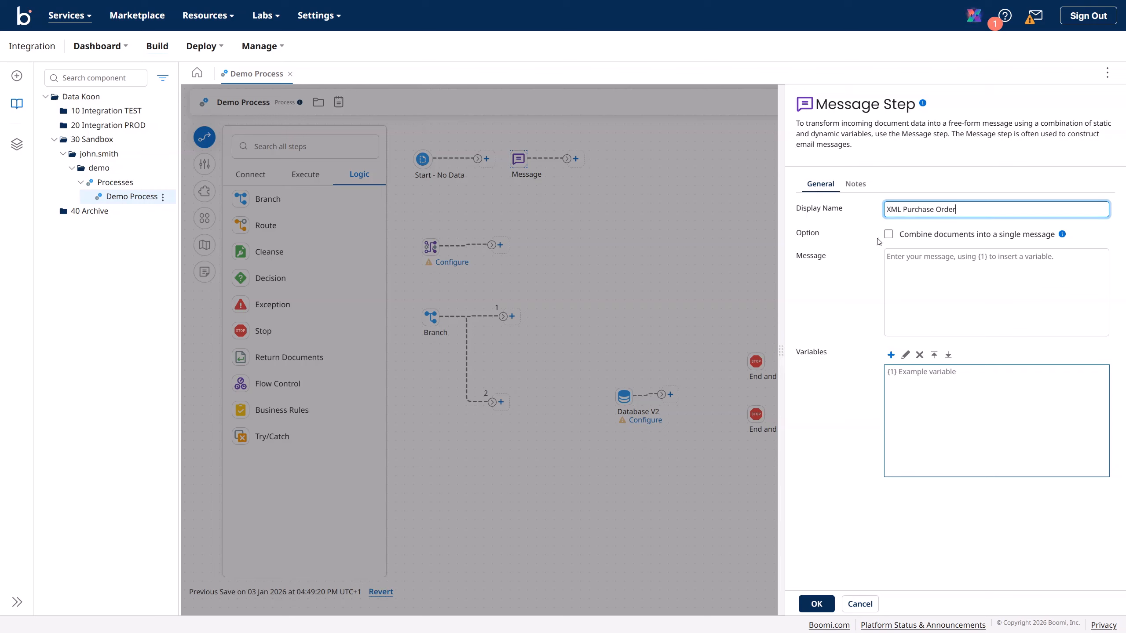
Step: Copy the entire Odoo purchase order XML from Notepad++ into the Message step's message text in Boomi and accept the settings
{"action": "left_click", "coordinate": [910, 271]}
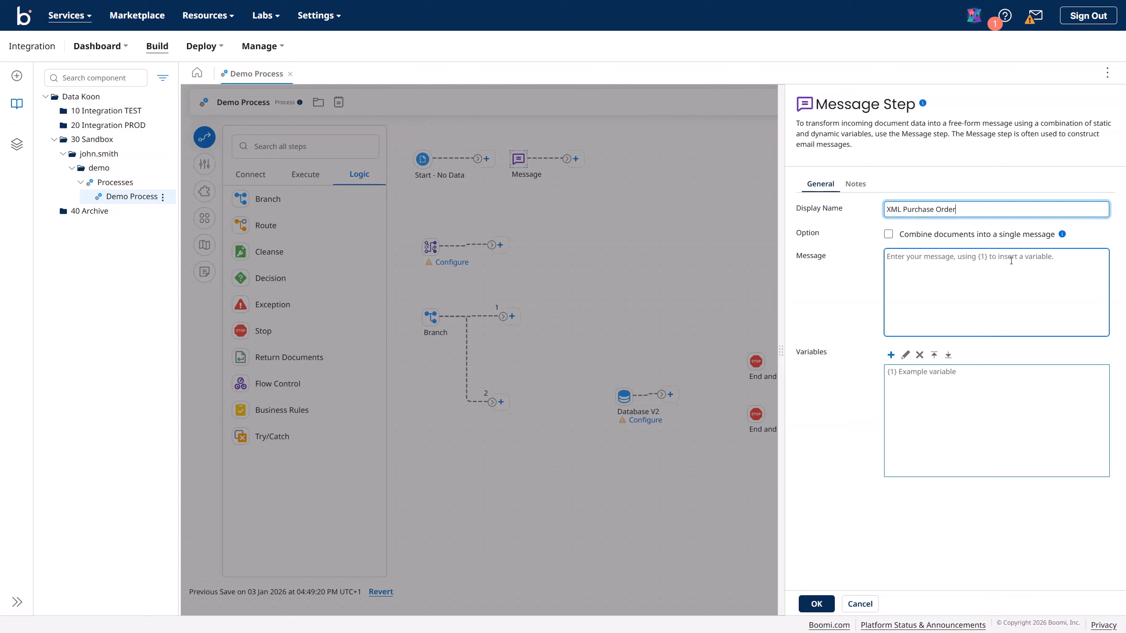
{"action": "left_click_drag", "start_coordinate": [1125, 146], "coordinate": [493, 99]}
{"action": "left_click", "coordinate": [445, 200]}
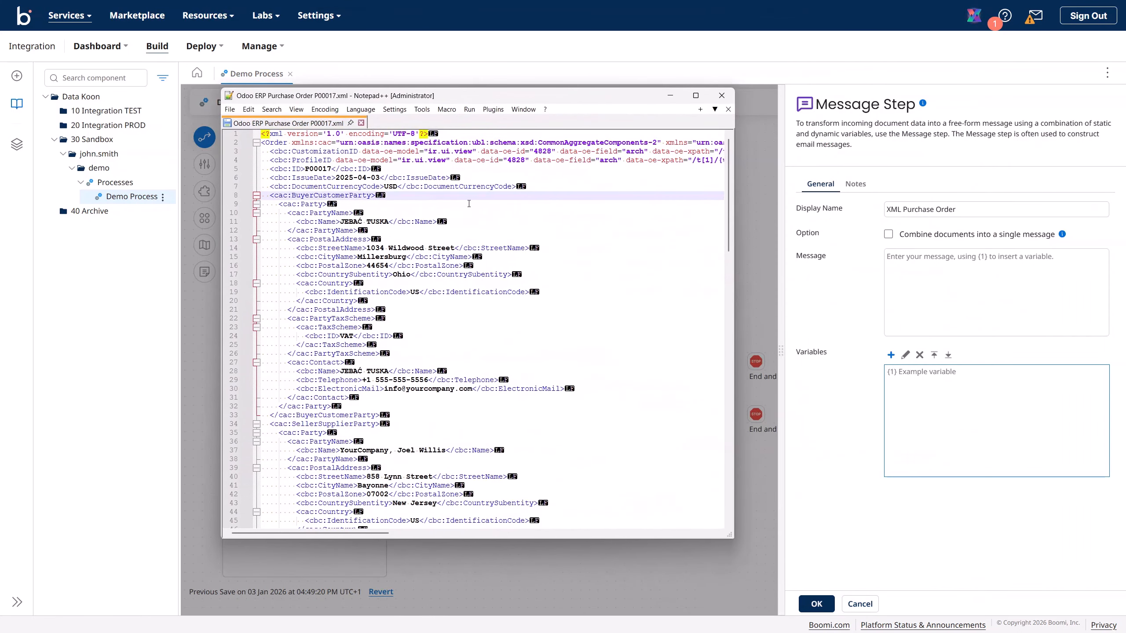
{"action": "key", "text": "ctrl+a"}
{"action": "right_click", "coordinate": [322, 230]}
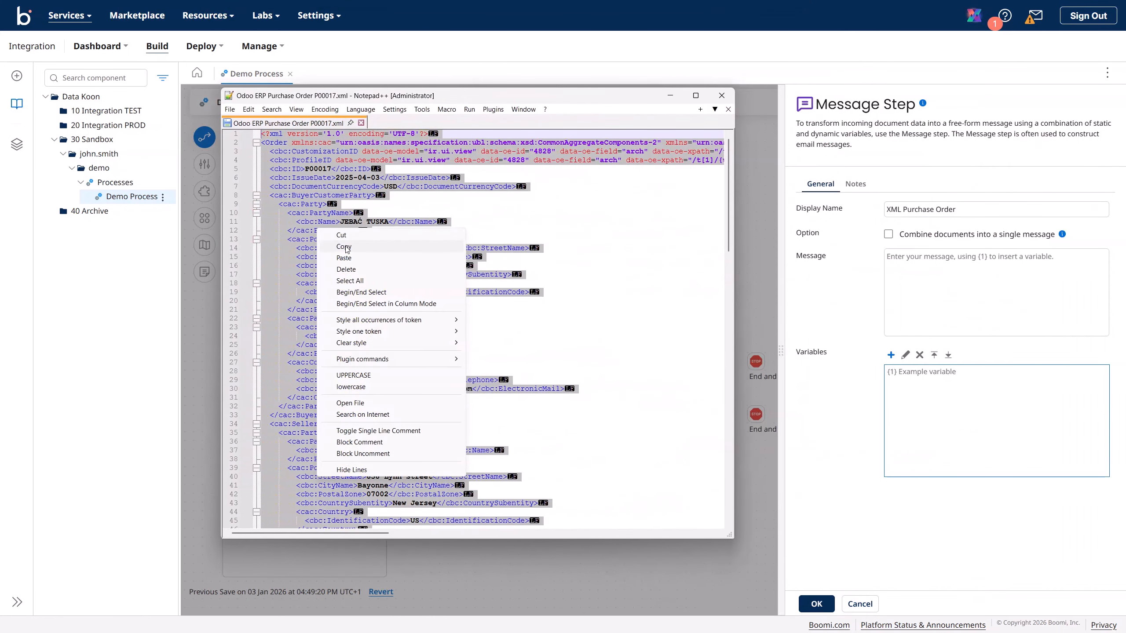
{"action": "left_click", "coordinate": [328, 247]}
{"action": "left_click", "coordinate": [904, 260]}
{"action": "right_click", "coordinate": [903, 261]}
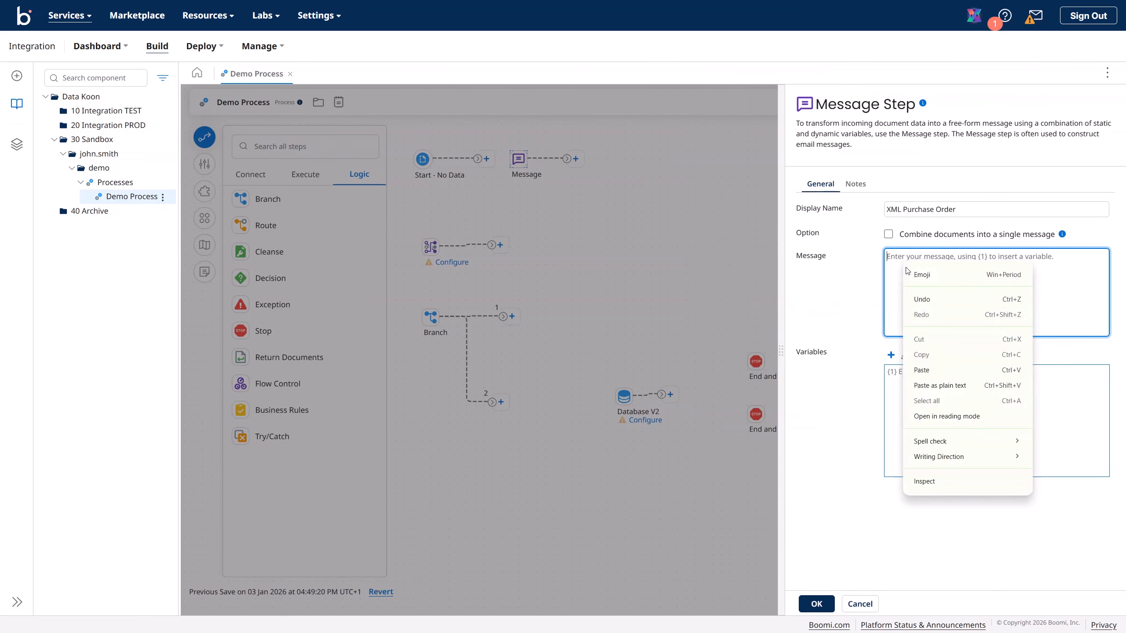
{"action": "left_click", "coordinate": [922, 370]}
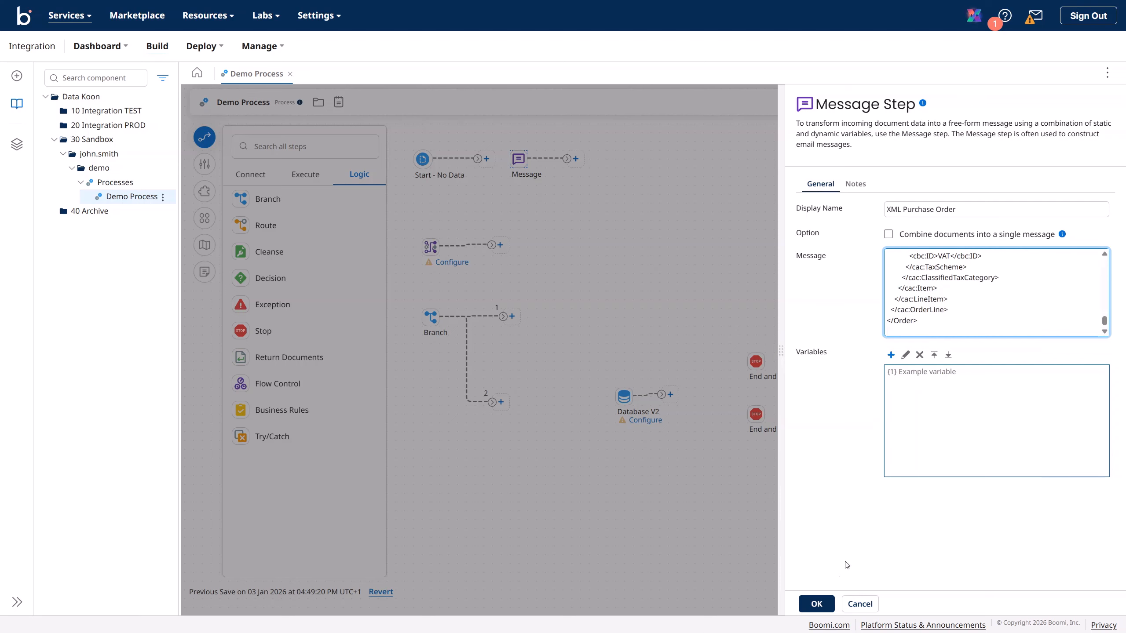
{"action": "left_click", "coordinate": [817, 603]}
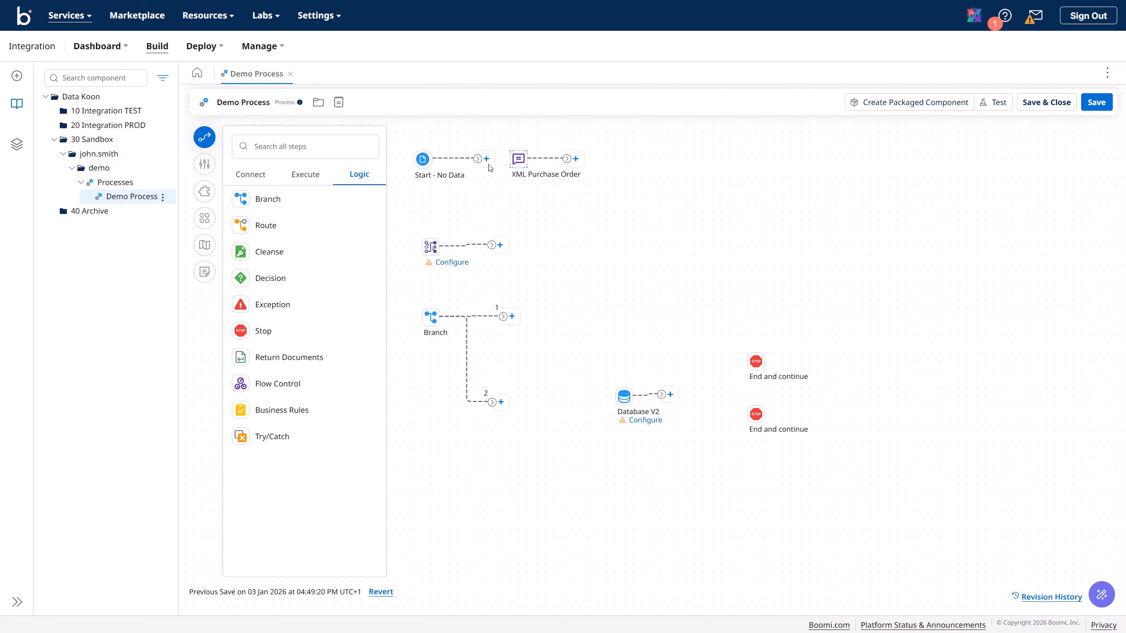
Step: Connect Start to the XML Purchase Order step and reopen that step's settings to check the message without changing anything
{"action": "left_click_drag", "start_coordinate": [477, 159], "coordinate": [518, 163]}
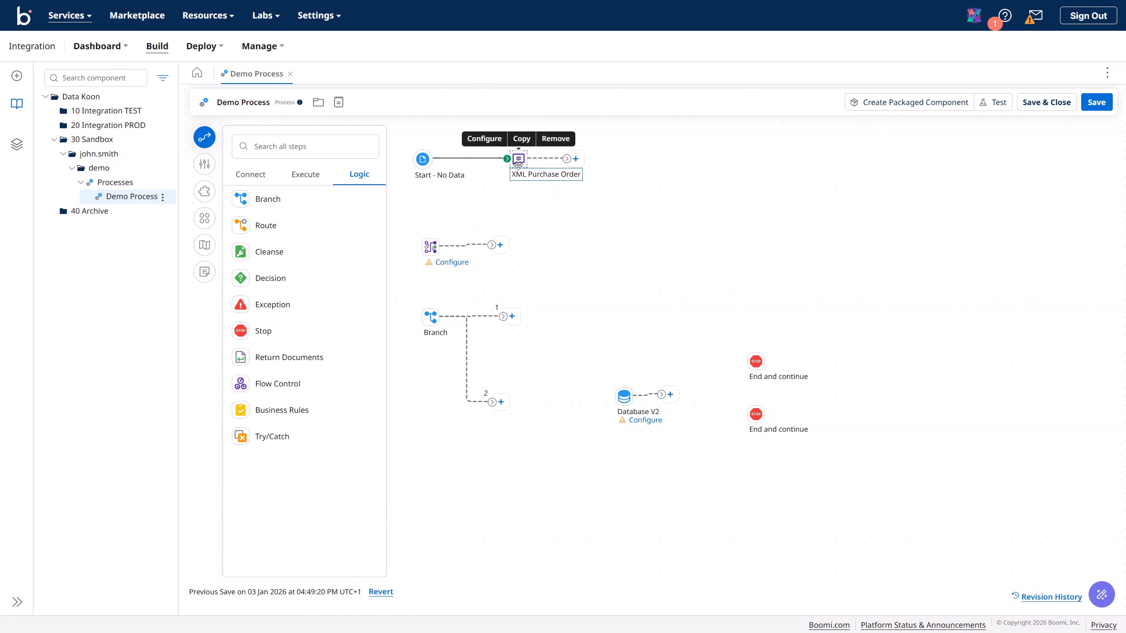
{"action": "double_click", "coordinate": [518, 162]}
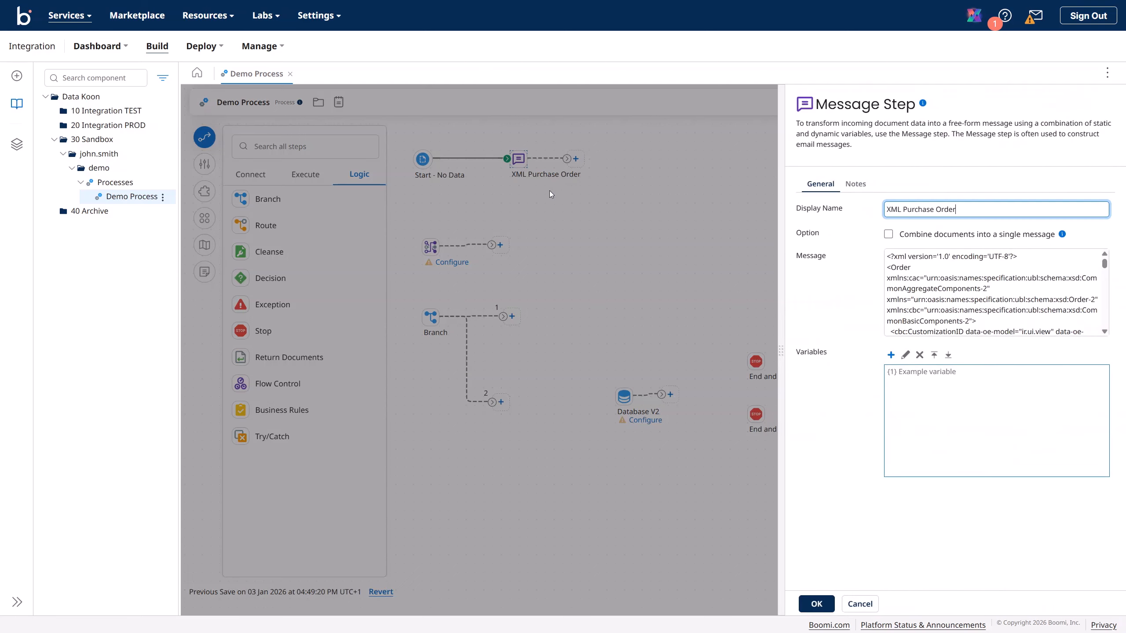
{"action": "left_click", "coordinate": [860, 603]}
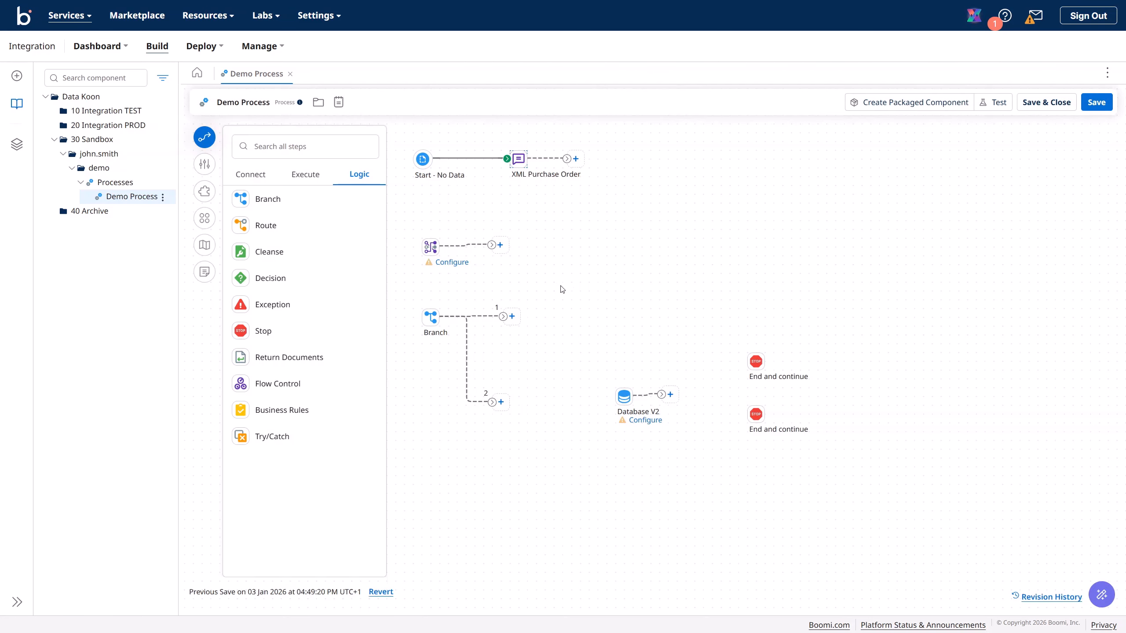
Step: Move the Map step after XML Purchase Order and connect the two steps
{"action": "left_click", "coordinate": [437, 250]}
{"action": "left_click_drag", "start_coordinate": [437, 250], "coordinate": [632, 162]}
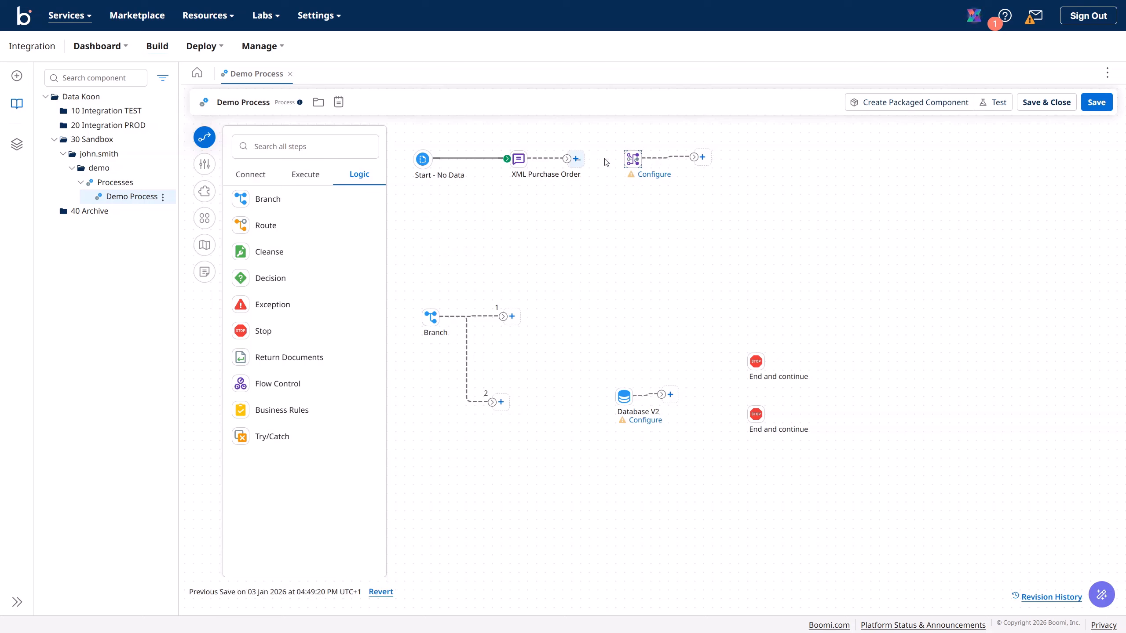
{"action": "left_click_drag", "start_coordinate": [568, 158], "coordinate": [619, 164]}
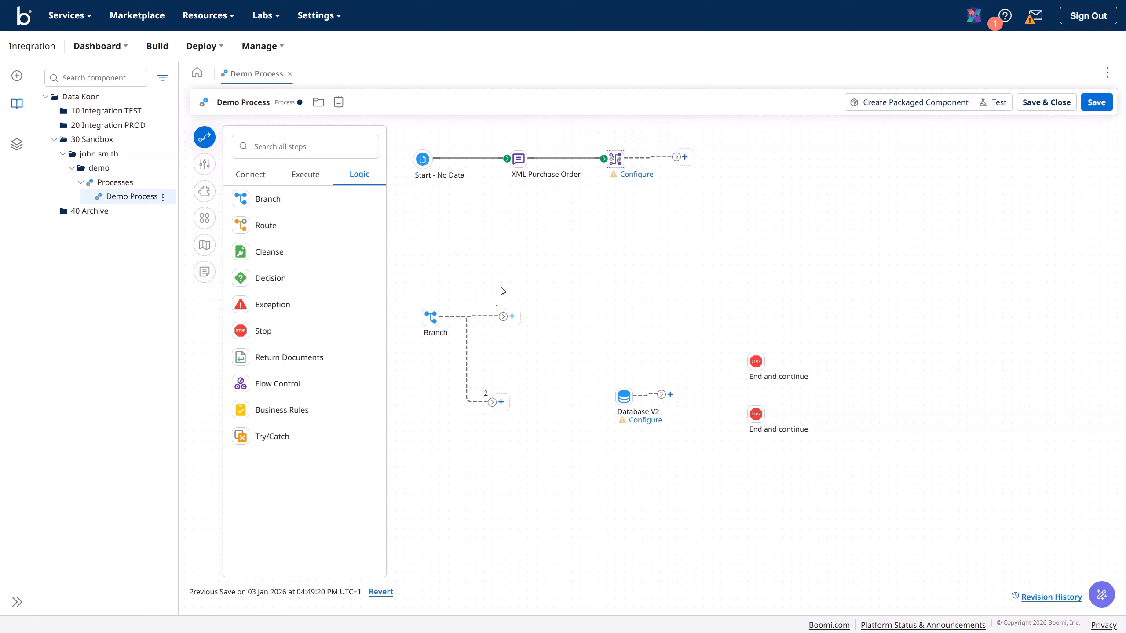
Step: Move the Branch step after the Map step and the Database V2 step beside Branch path 1
{"action": "left_click_drag", "start_coordinate": [431, 317], "coordinate": [685, 214]}
{"action": "left_click_drag", "start_coordinate": [746, 182], "coordinate": [730, 164]}
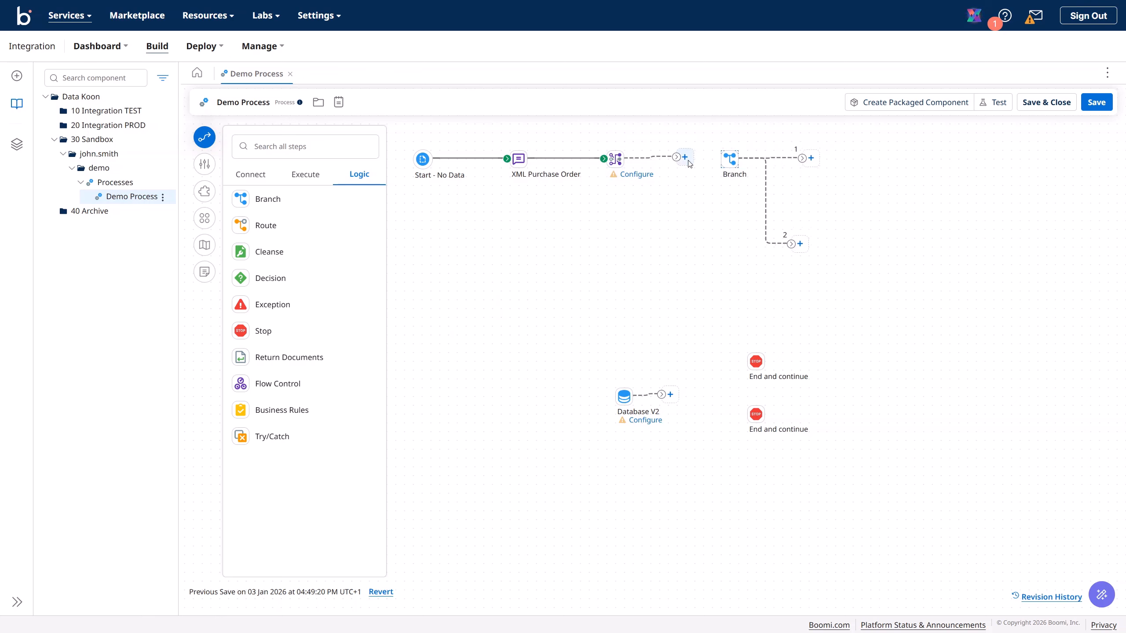
{"action": "left_click_drag", "start_coordinate": [613, 397], "coordinate": [858, 181]}
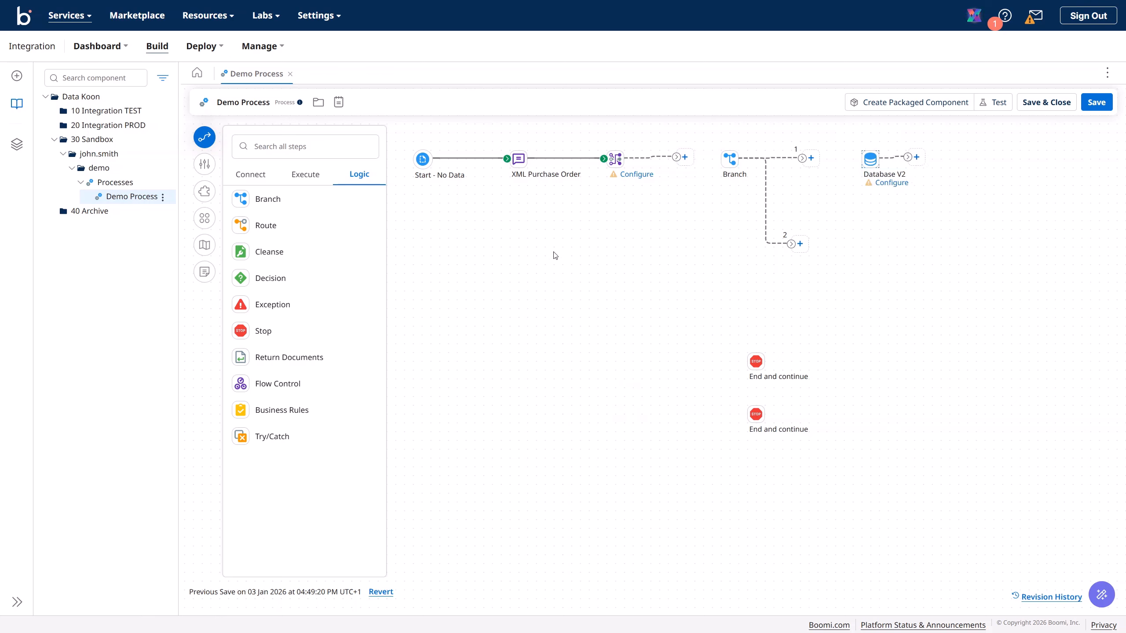
Step: Add an empty Message step below Database V2, and connect Branch path 1 to Database V2 and path 2 to Message
{"action": "left_click", "coordinate": [304, 179]}
{"action": "left_click_drag", "start_coordinate": [305, 252], "coordinate": [610, 319]}
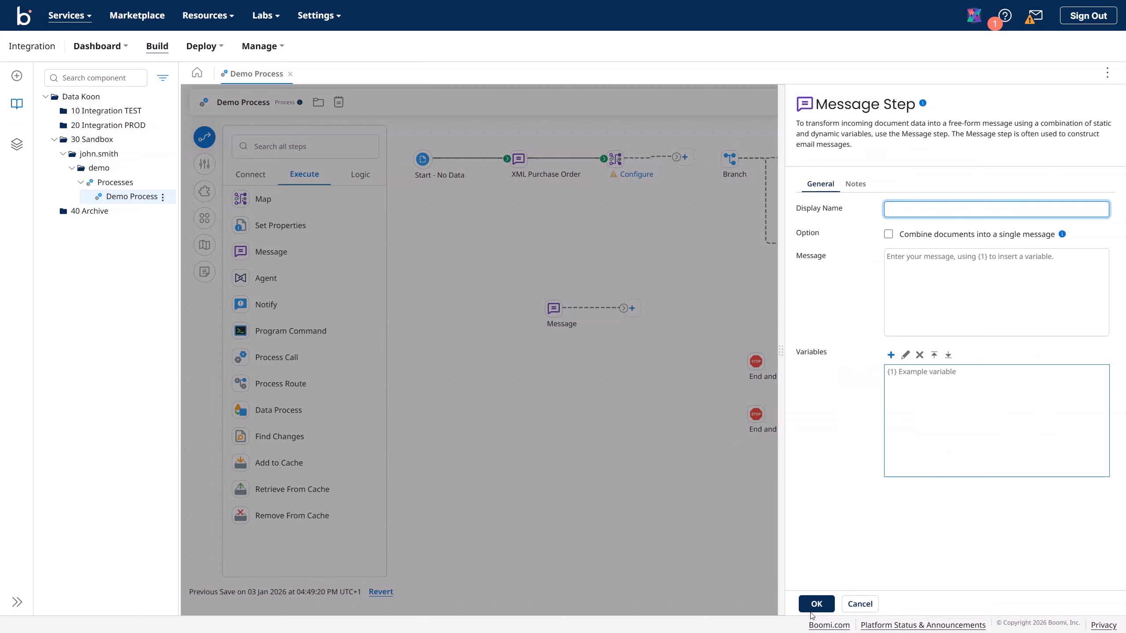
{"action": "left_click", "coordinate": [815, 603]}
{"action": "left_click_drag", "start_coordinate": [554, 308], "coordinate": [849, 238]}
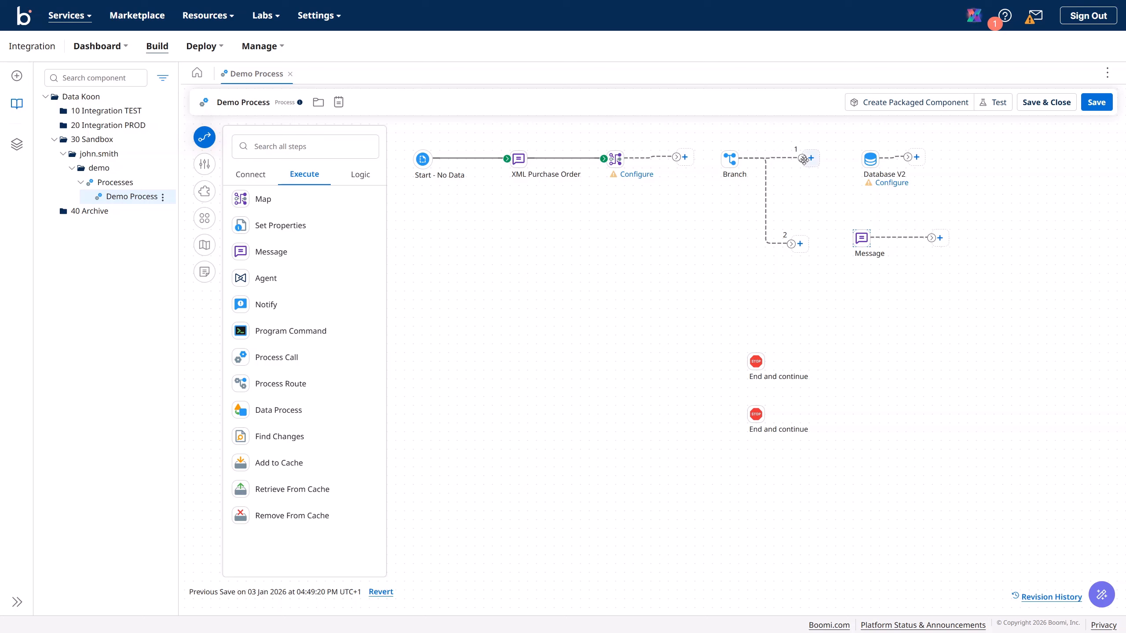
{"action": "left_click_drag", "start_coordinate": [800, 158], "coordinate": [860, 159]}
{"action": "left_click_drag", "start_coordinate": [791, 243], "coordinate": [860, 240]}
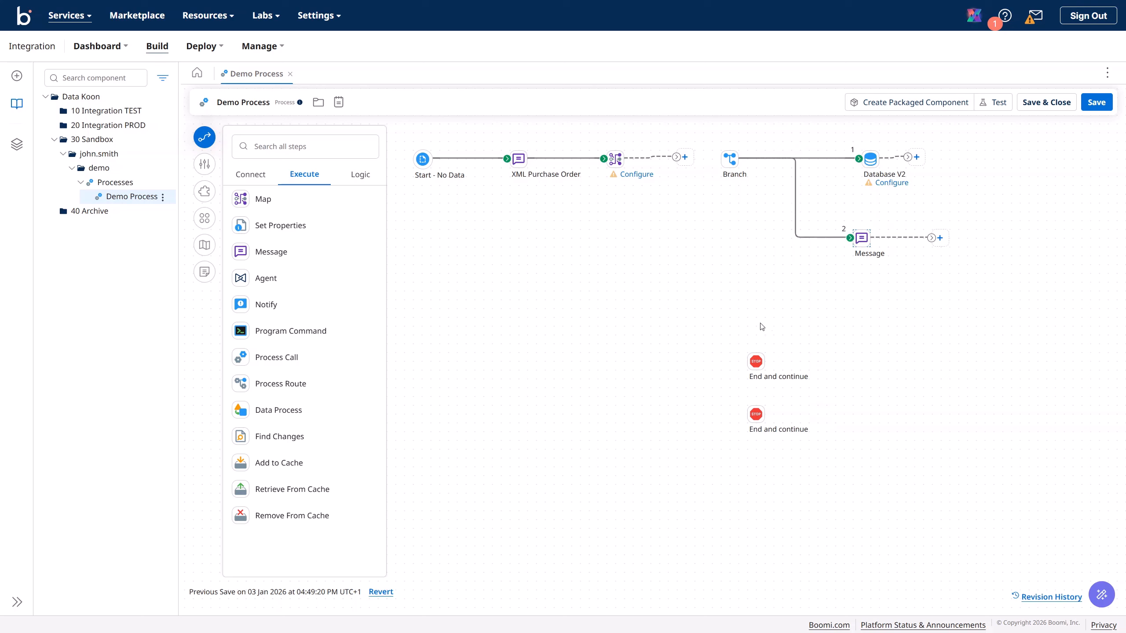
Step: Finish the Database V2 and Message paths with End and continue steps and connect the Map step to Branch
{"action": "left_click_drag", "start_coordinate": [755, 361], "coordinate": [958, 142]}
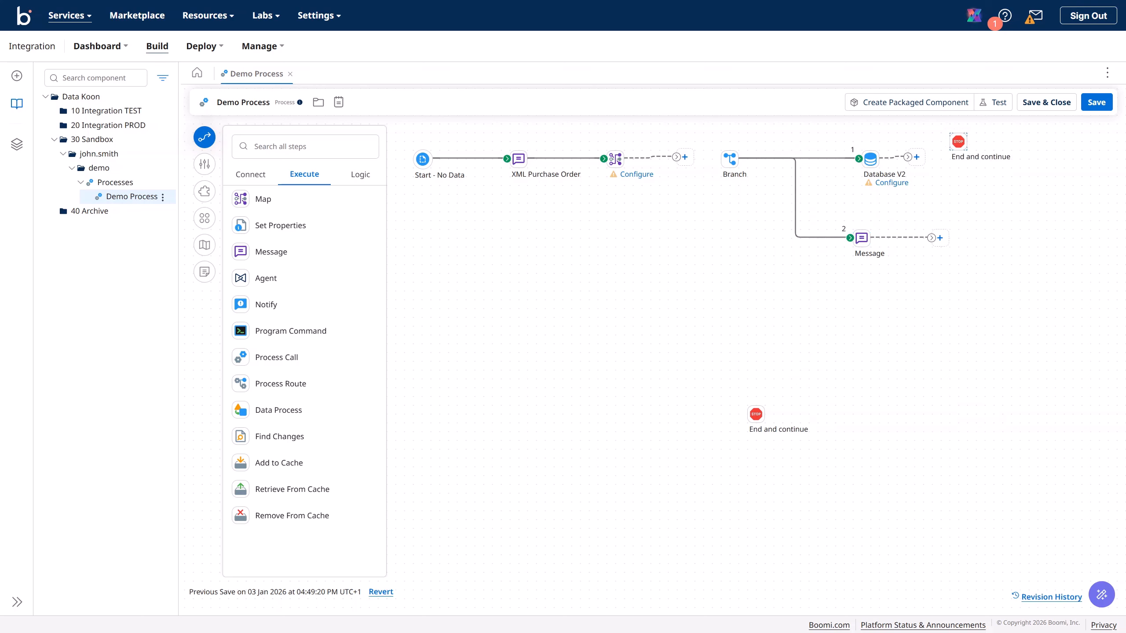
{"action": "left_click_drag", "start_coordinate": [908, 157], "coordinate": [957, 148]}
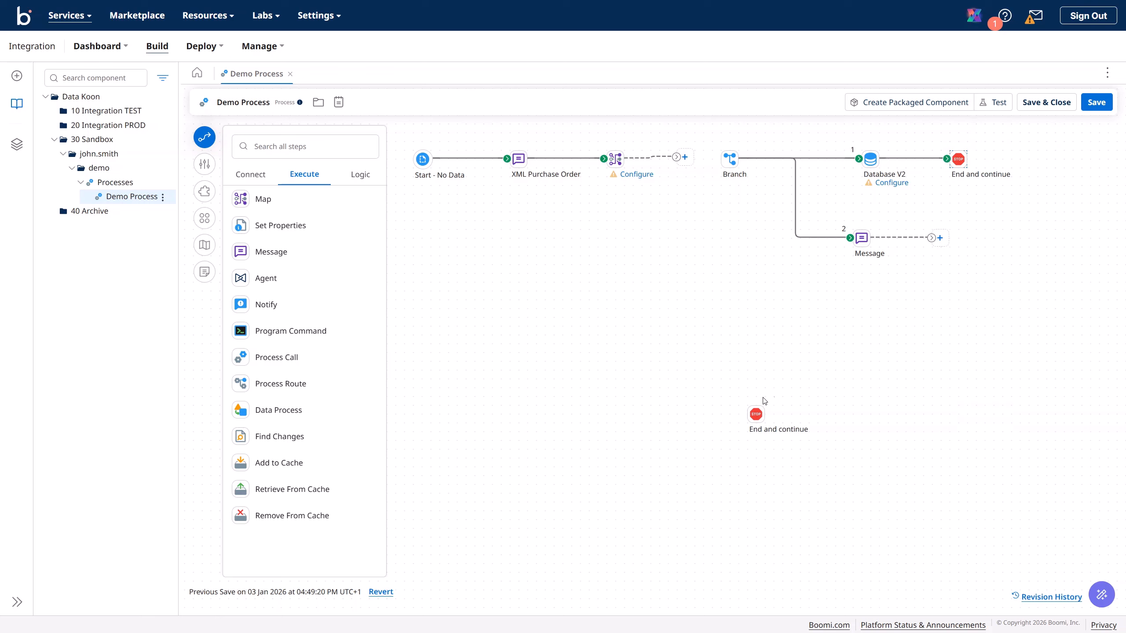
{"action": "left_click_drag", "start_coordinate": [750, 418], "coordinate": [977, 229]}
{"action": "left_click_drag", "start_coordinate": [676, 157], "coordinate": [729, 159]}
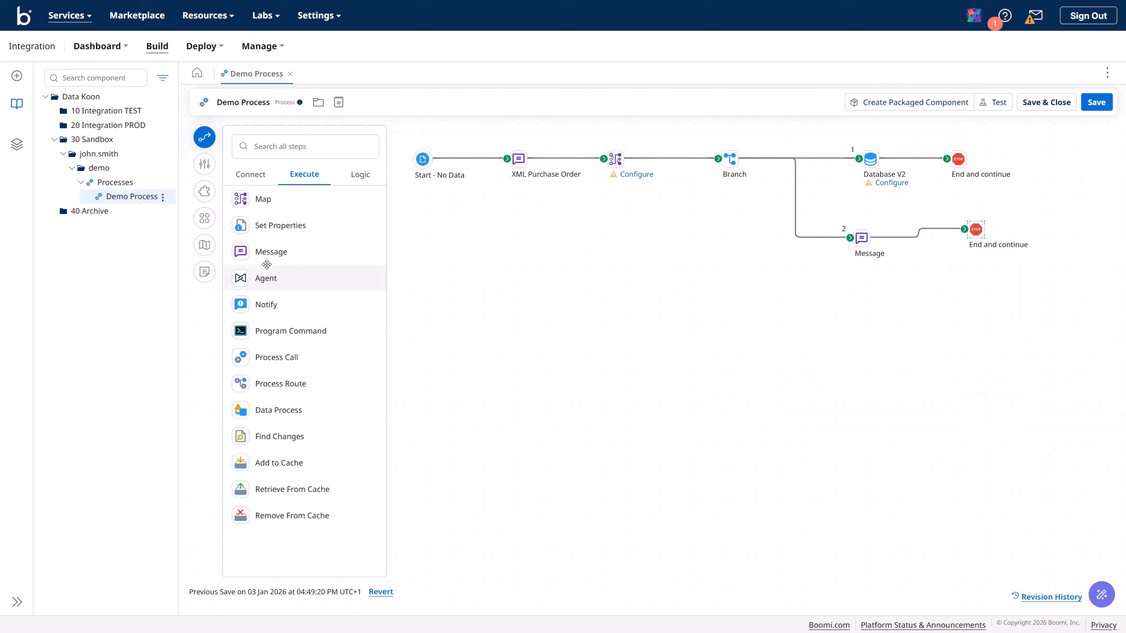
Step: Auto-arrange the Demo Process layout, saving the pending changes, and check the XML Purchase Order step's message settings
{"action": "left_click", "coordinate": [203, 224]}
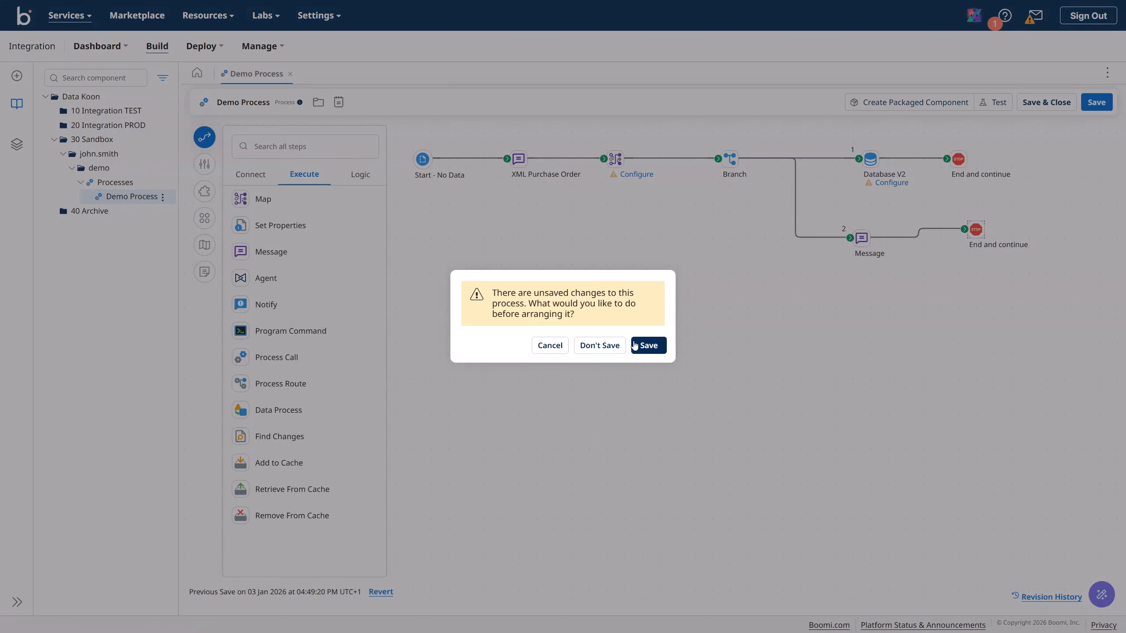
{"action": "left_click", "coordinate": [648, 347]}
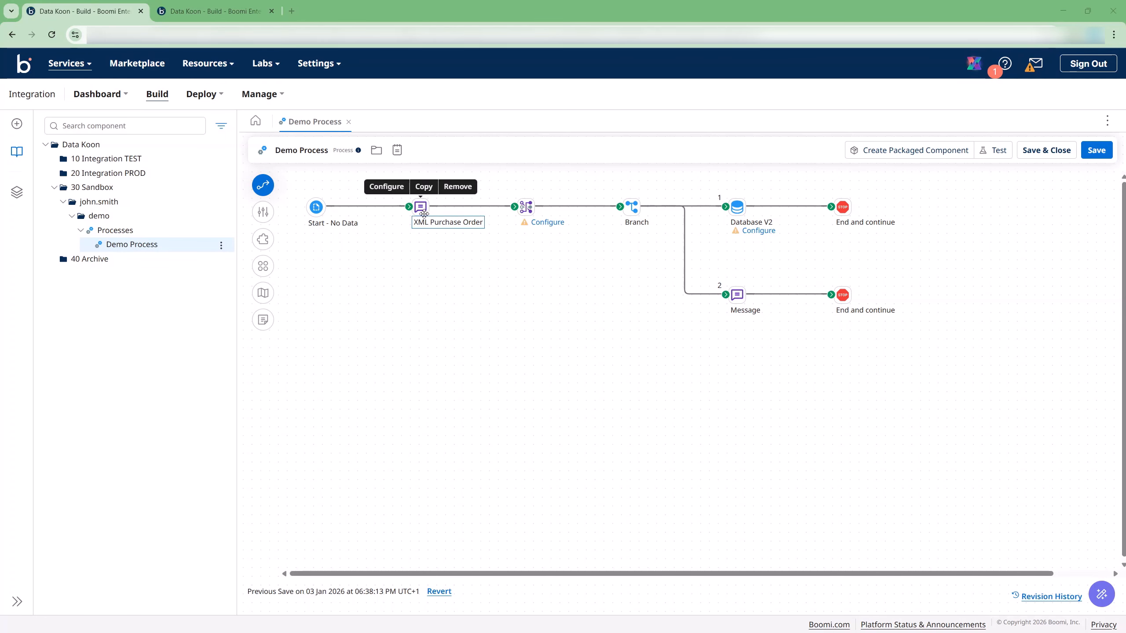
{"action": "left_click", "coordinate": [420, 207]}
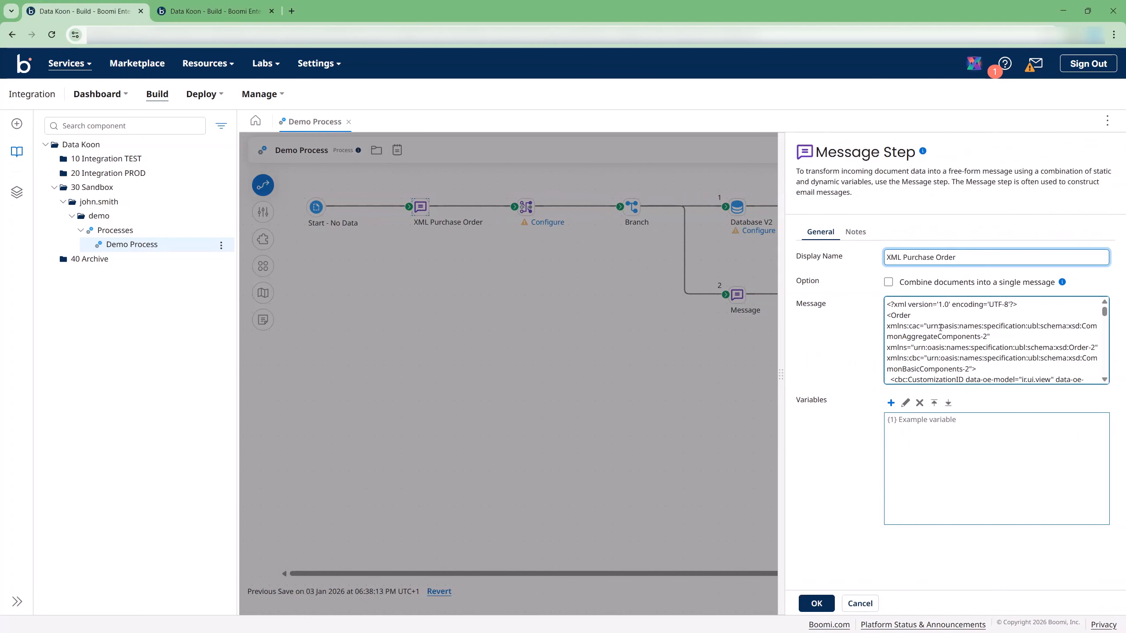
{"action": "left_click", "coordinate": [860, 602]}
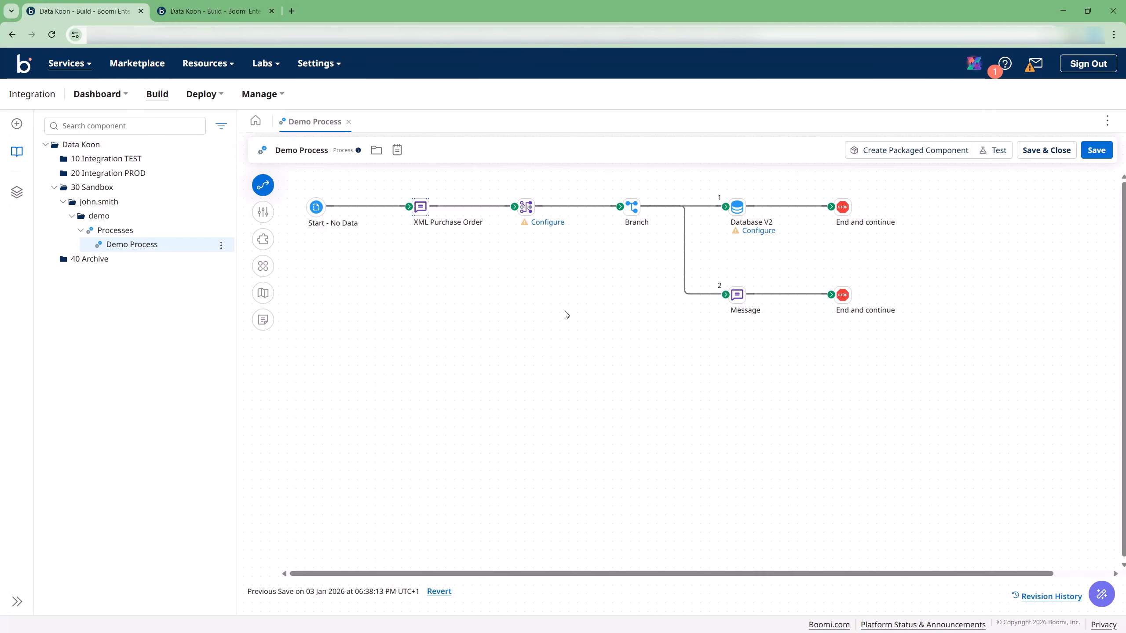
Step: Open the Map step's configuration, set its display name to "XML to JSON" and copy that name
{"action": "left_click", "coordinate": [546, 222]}
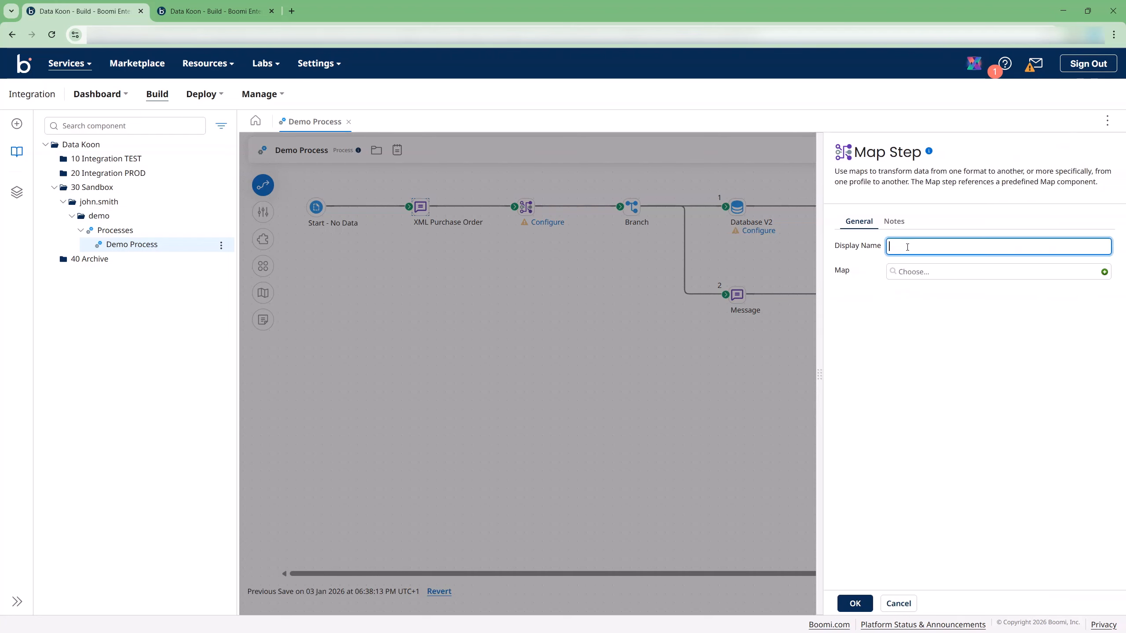
{"action": "type", "text": "XML To JSON"}
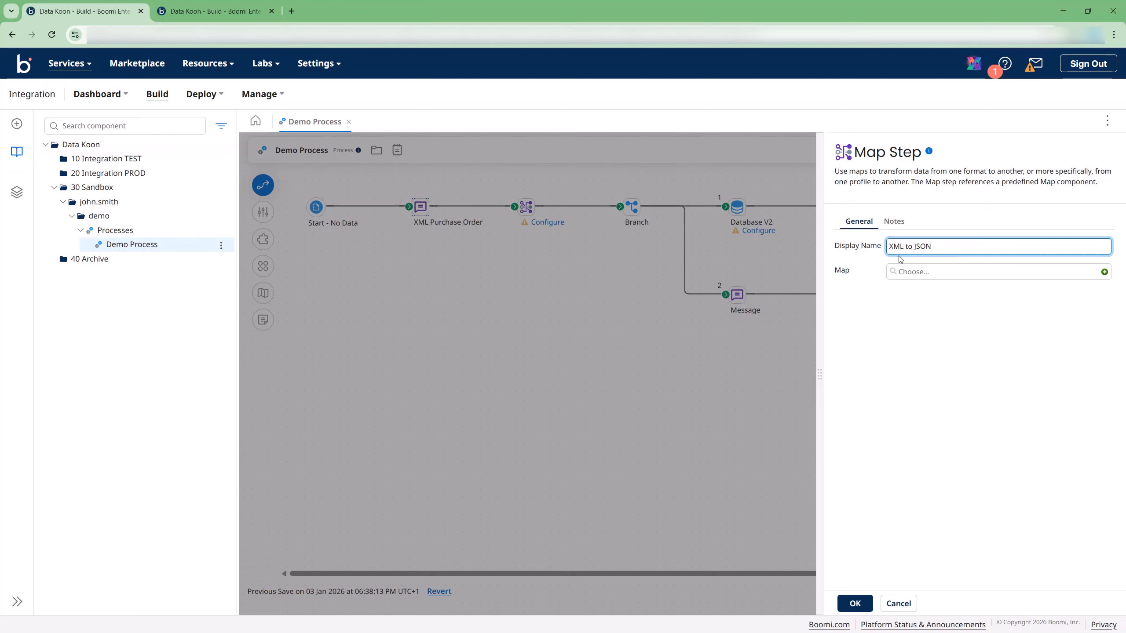
{"action": "left_click_drag", "start_coordinate": [934, 247], "coordinate": [871, 247]}
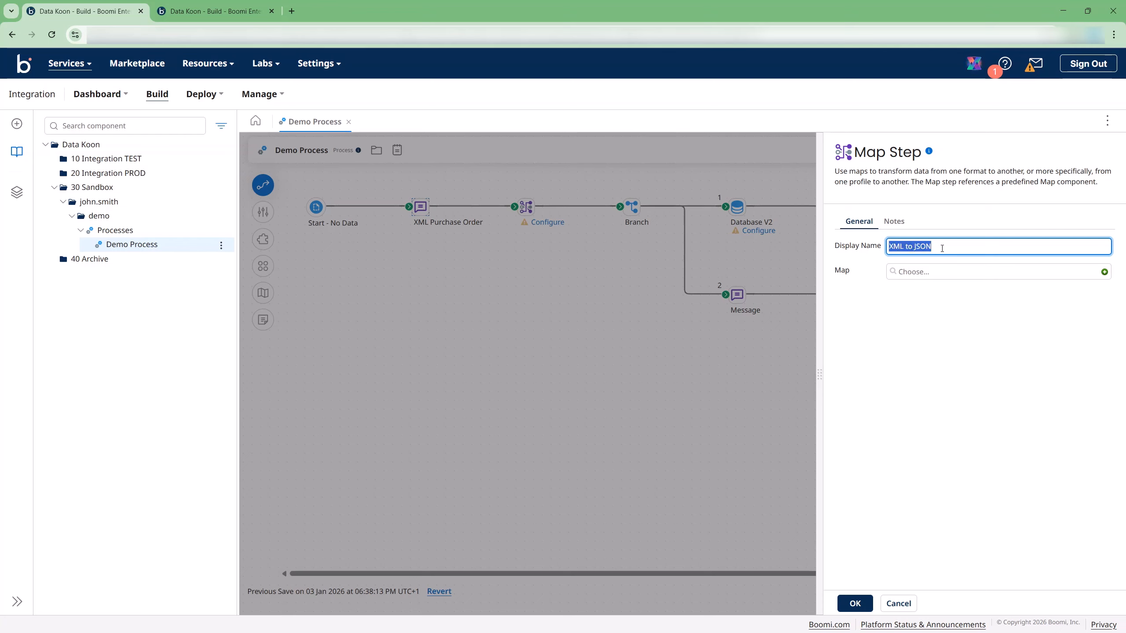
{"action": "left_click", "coordinate": [1021, 273]}
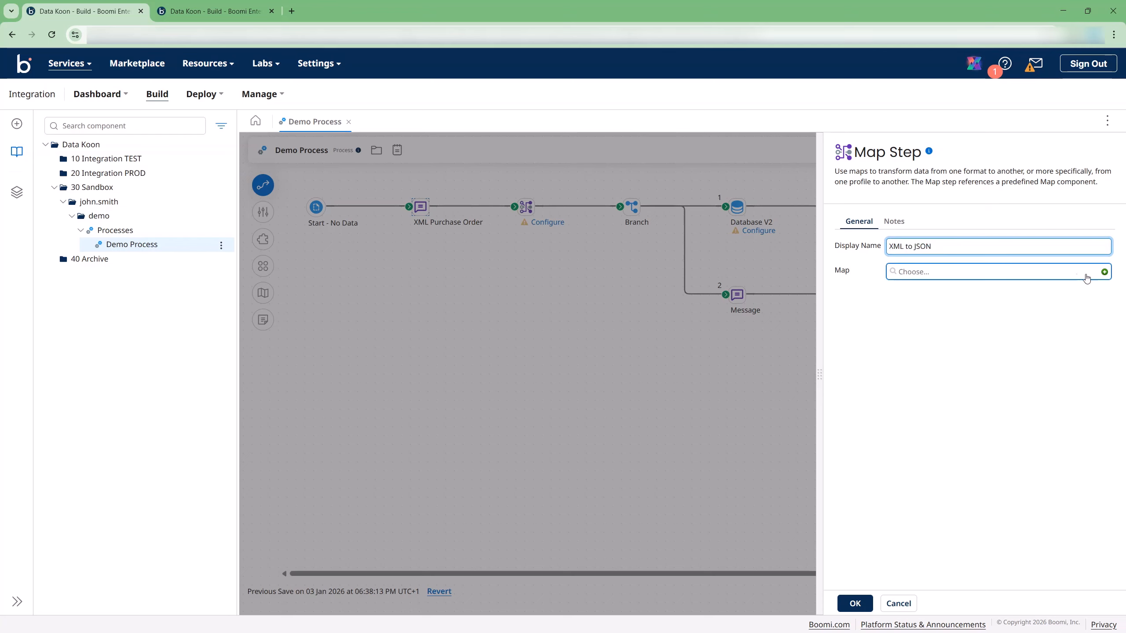
Step: Create a new map component for the Map step, name it "XML to JSON (Map)" and save it
{"action": "left_click", "coordinate": [1104, 272]}
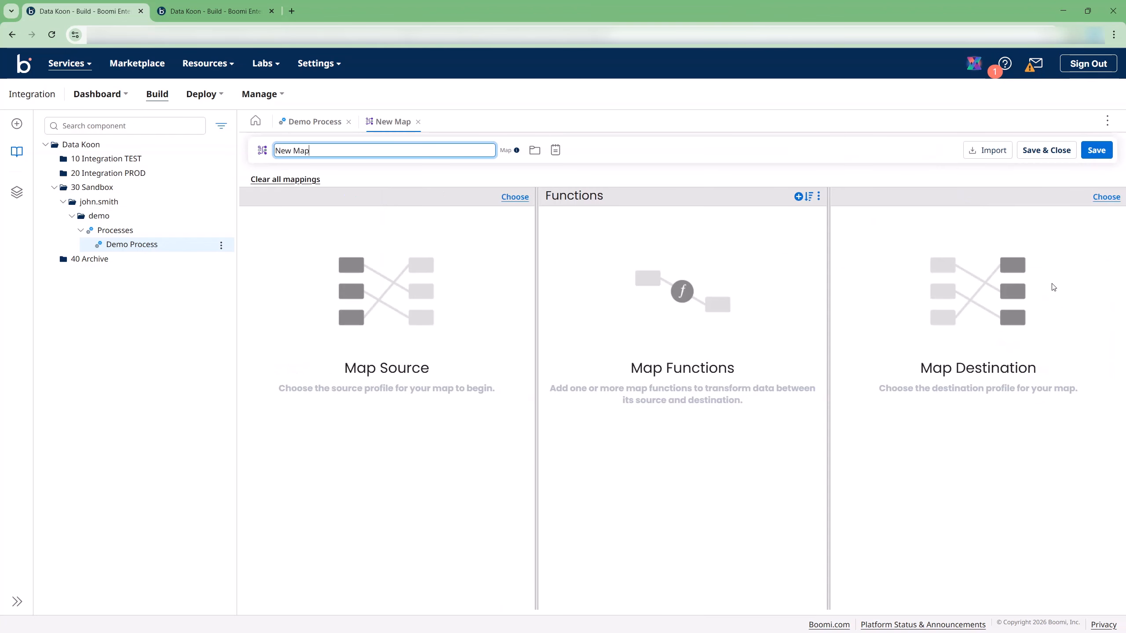
{"action": "left_click_drag", "start_coordinate": [310, 151], "coordinate": [217, 150]}
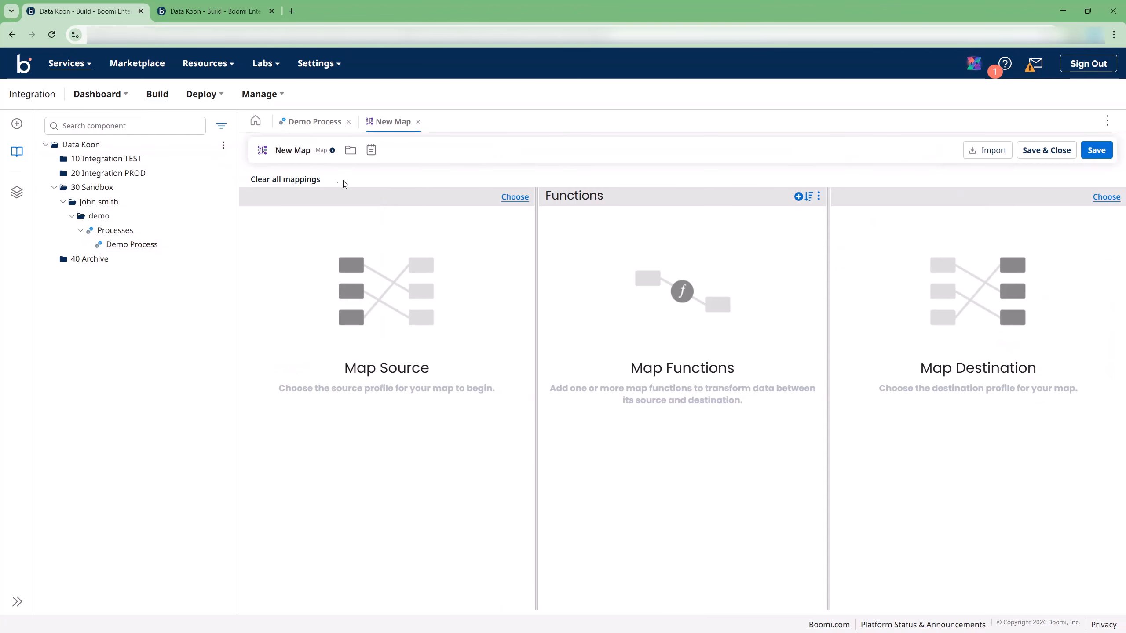
{"action": "left_click", "coordinate": [299, 151]}
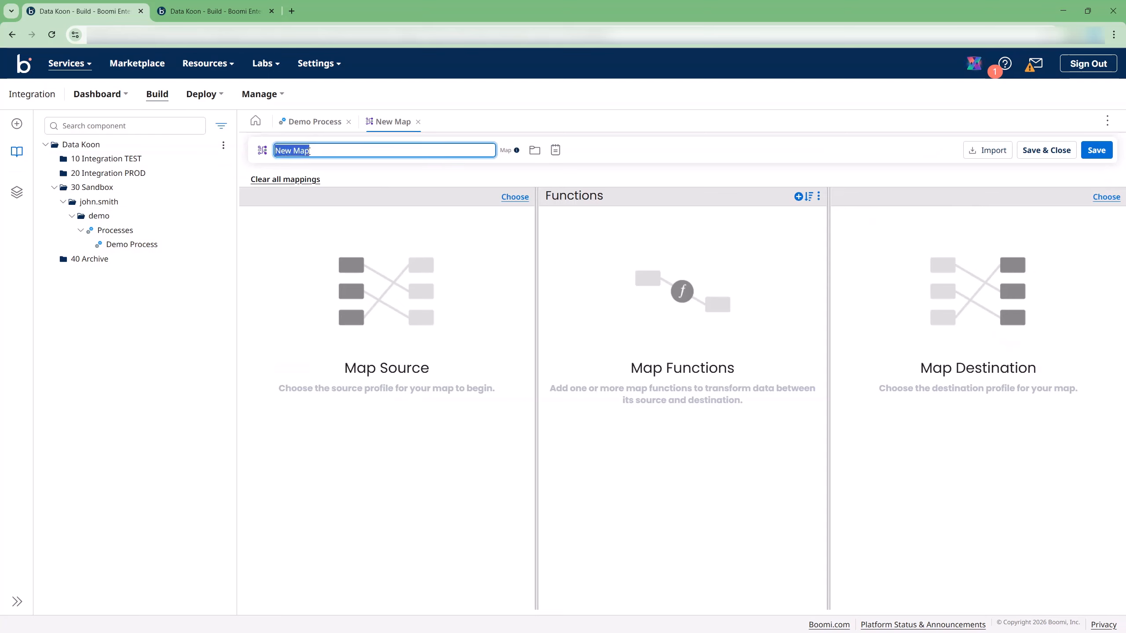
{"action": "type", "text": "XML to JSON (Map"}
{"action": "left_click", "coordinate": [366, 170]}
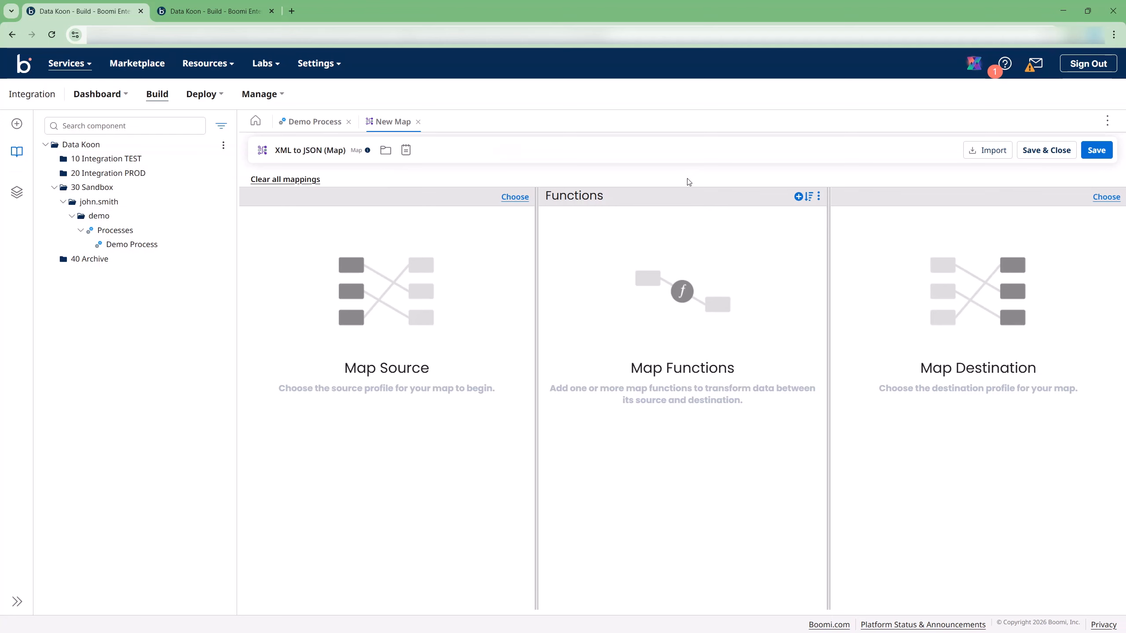
{"action": "left_click", "coordinate": [1094, 154]}
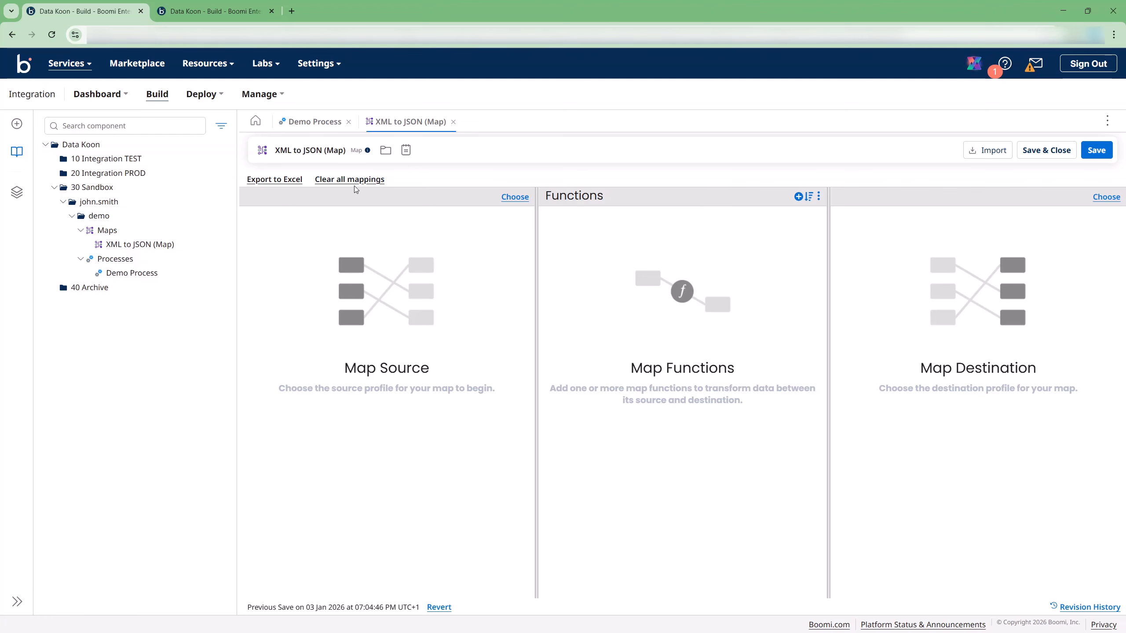
Step: Set the map's source profile type to XML and start creating a new profile for it
{"action": "left_click", "coordinate": [515, 197]}
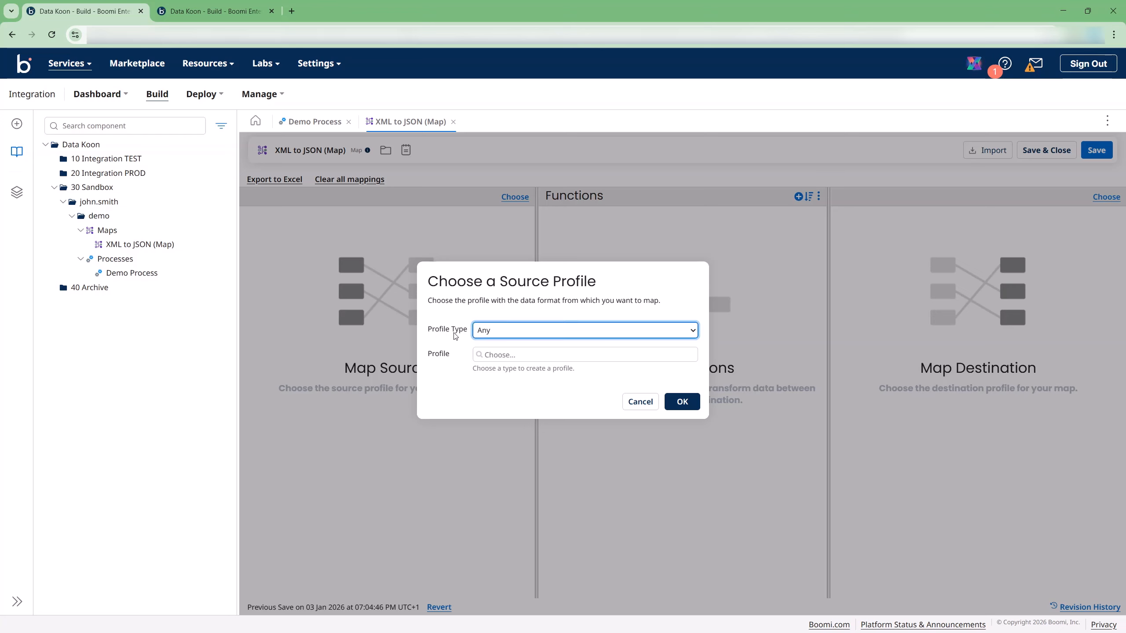
{"action": "left_click", "coordinate": [487, 334]}
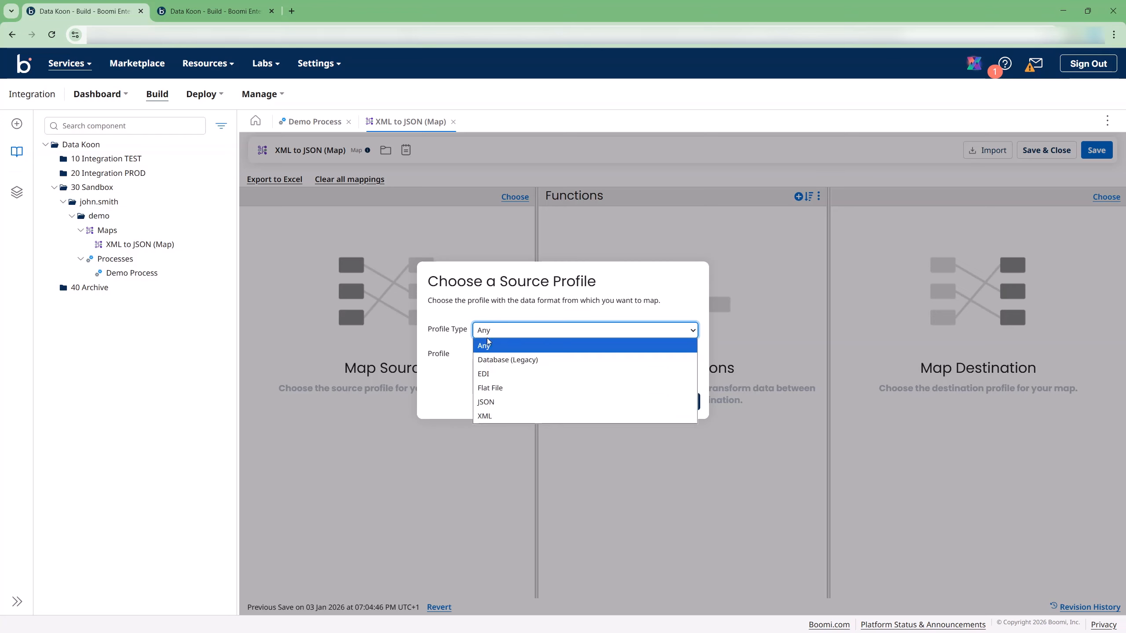
{"action": "left_click", "coordinate": [497, 417]}
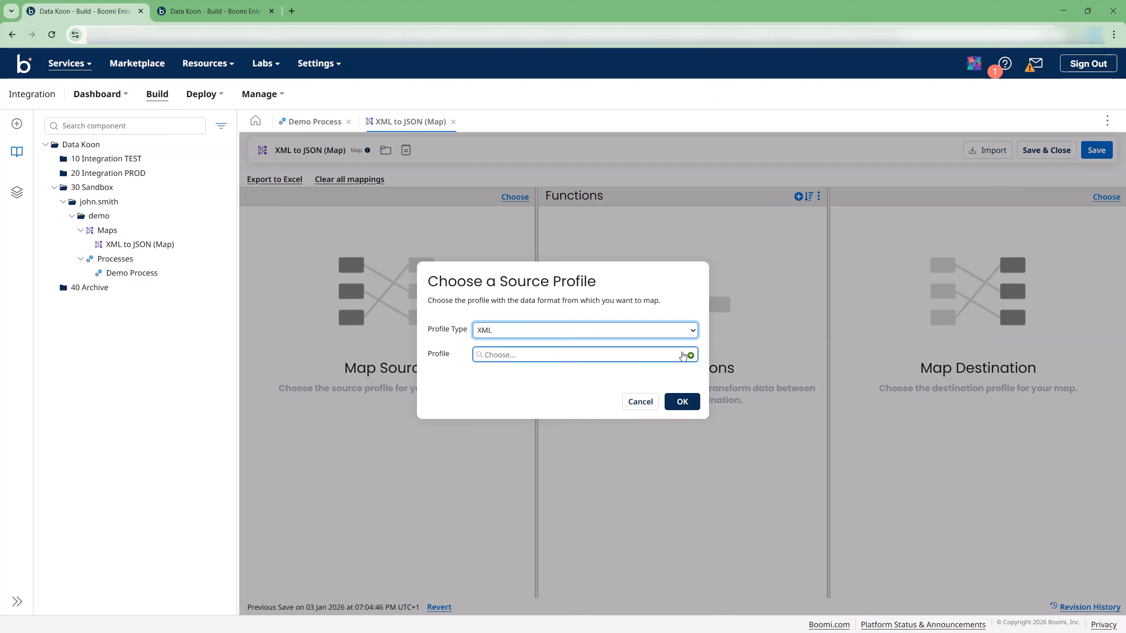
{"action": "left_click", "coordinate": [691, 356]}
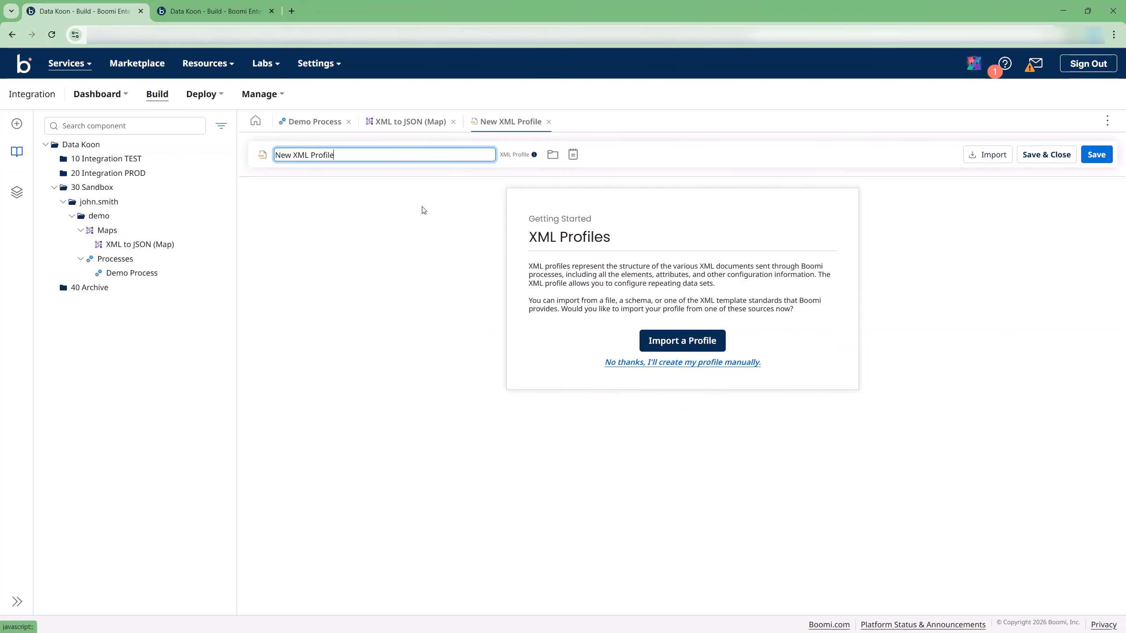
Step: Name the new profile "Purchase Order XML Profile" and save it
{"action": "left_click", "coordinate": [341, 157]}
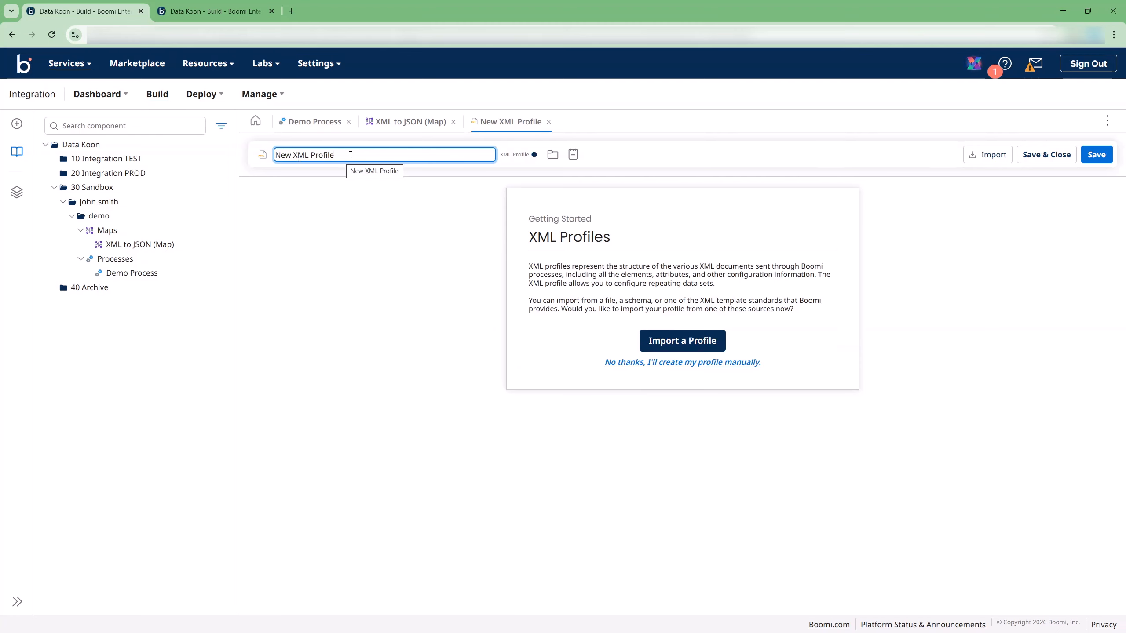
{"action": "double_click", "coordinate": [291, 157]}
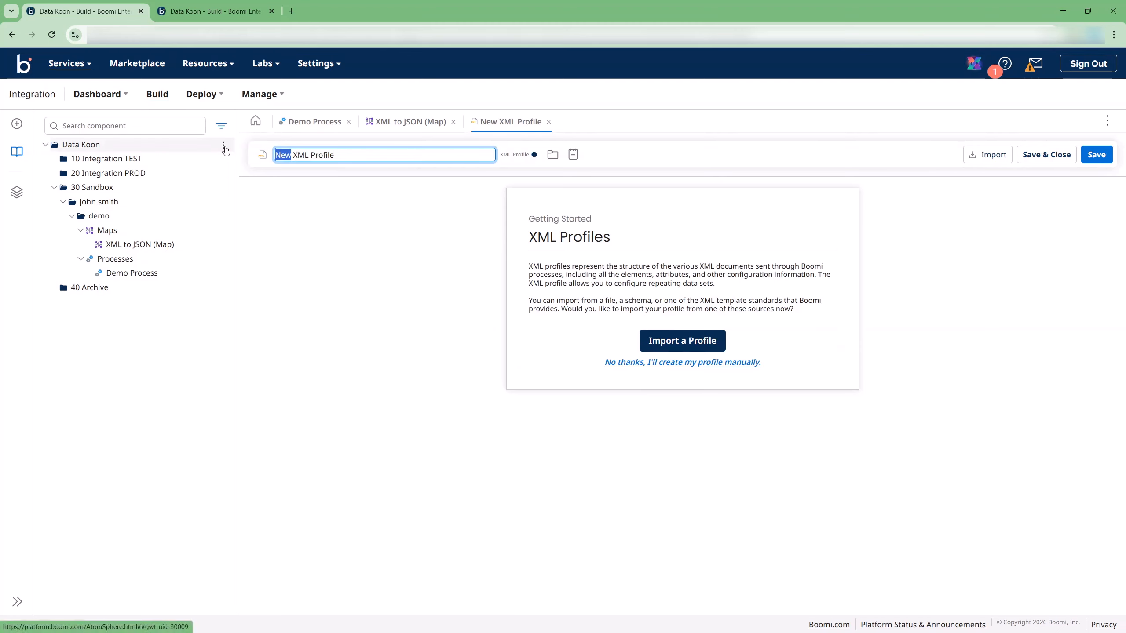
{"action": "type", "text": "Purchase Order"}
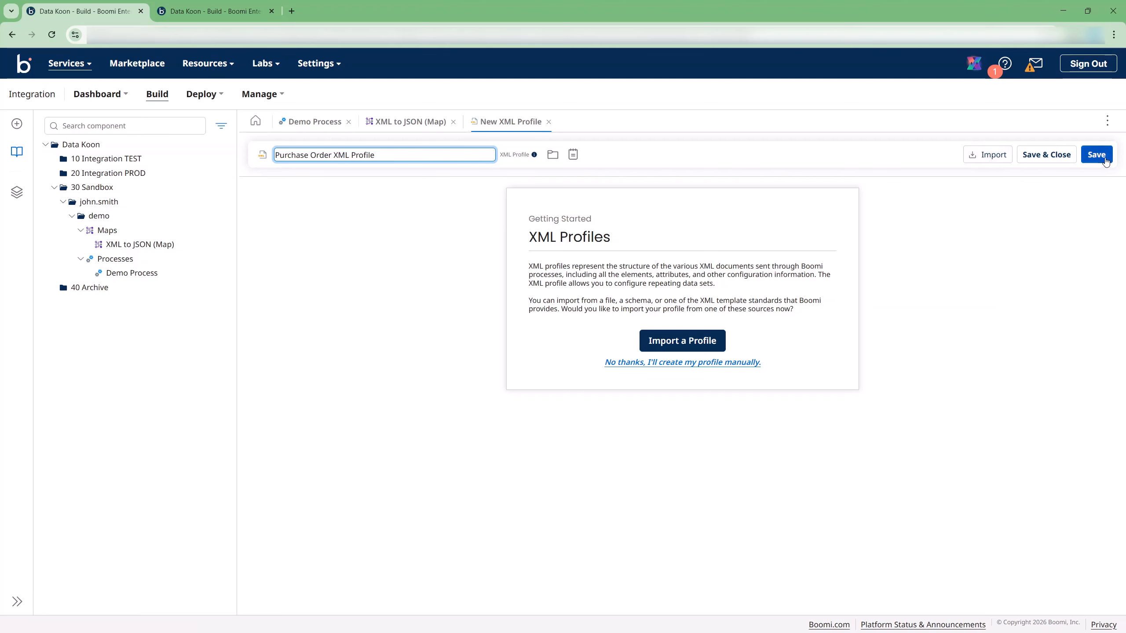
{"action": "left_click", "coordinate": [1086, 154]}
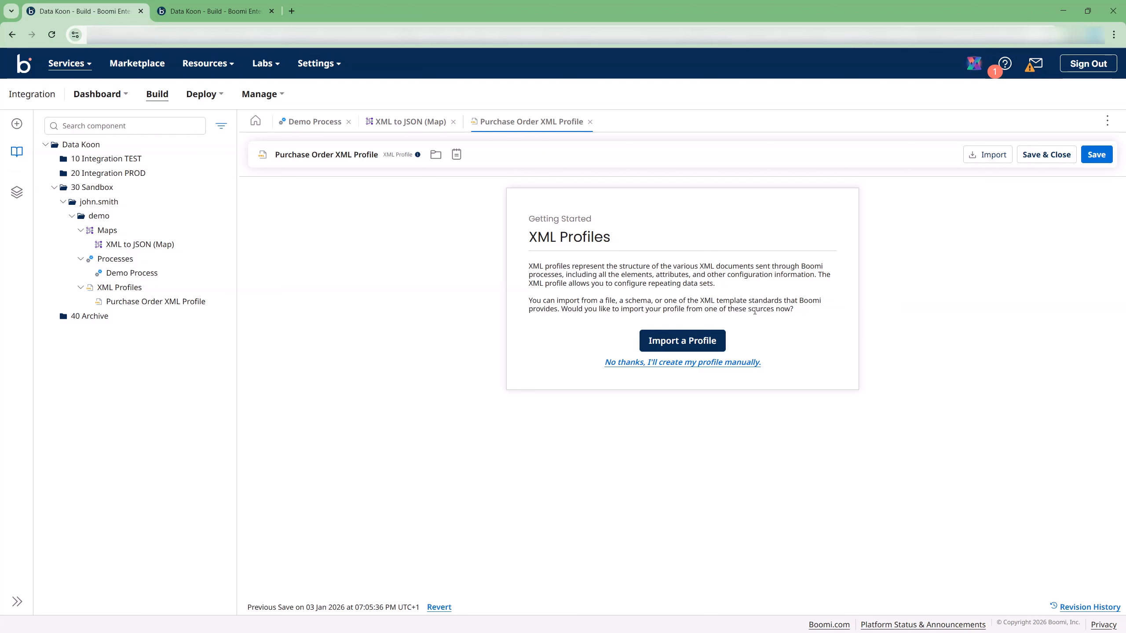
Step: Start a profile import from an XML file and select the Odoo ERP Purchase Order file in the xml folder
{"action": "left_click", "coordinate": [718, 342]}
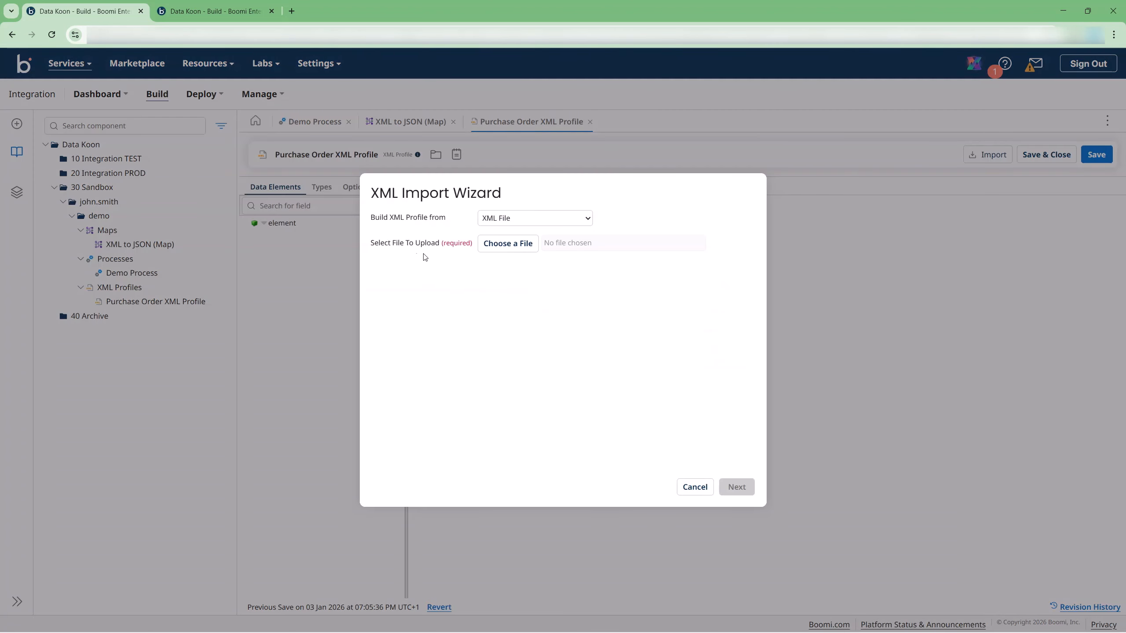
{"action": "left_click", "coordinate": [534, 221]}
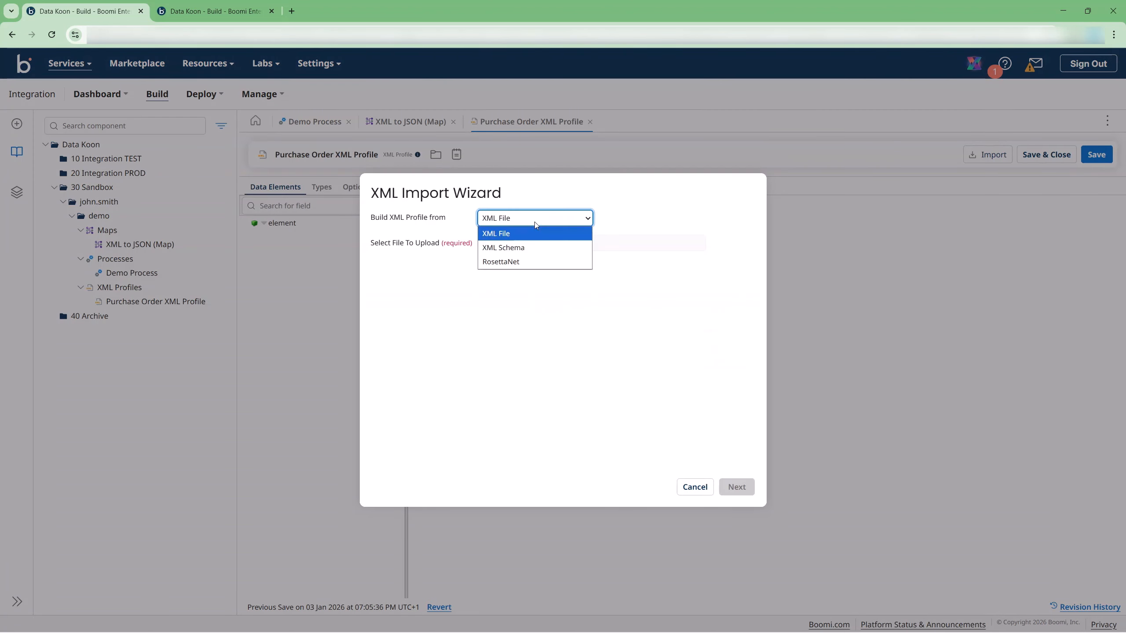
{"action": "left_click", "coordinate": [534, 222]}
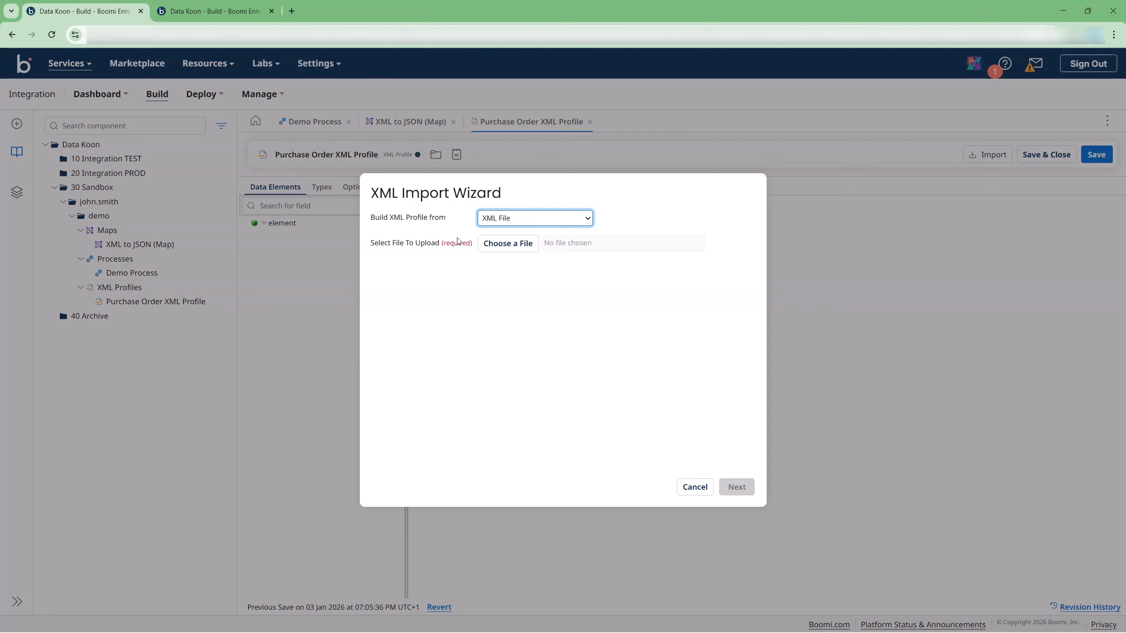
{"action": "left_click", "coordinate": [514, 248]}
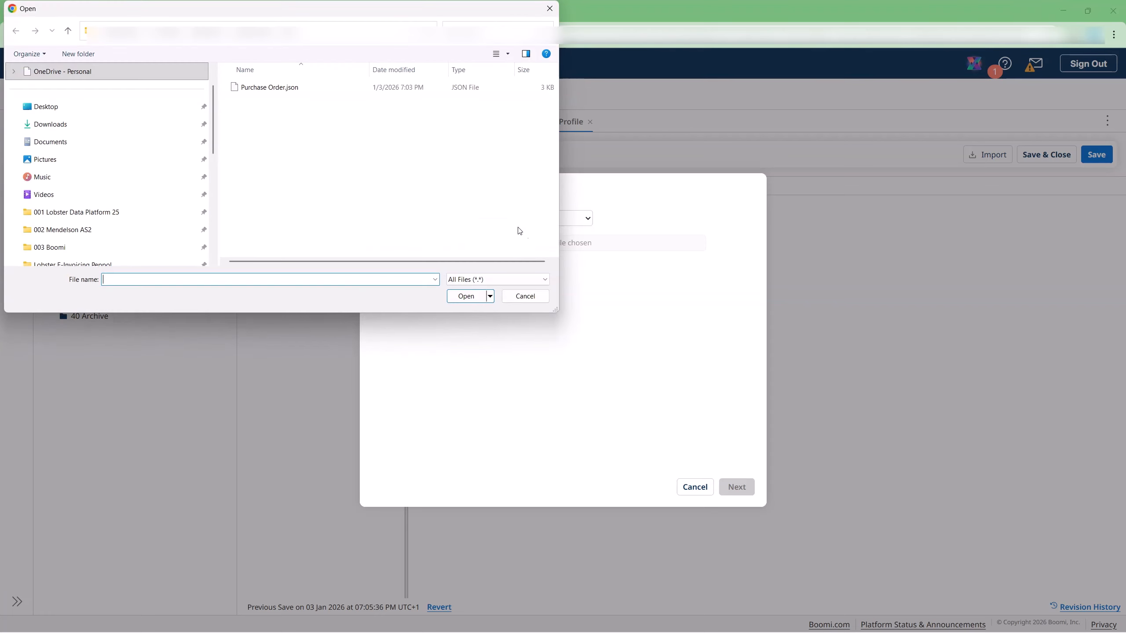
{"action": "left_click", "coordinate": [258, 32]}
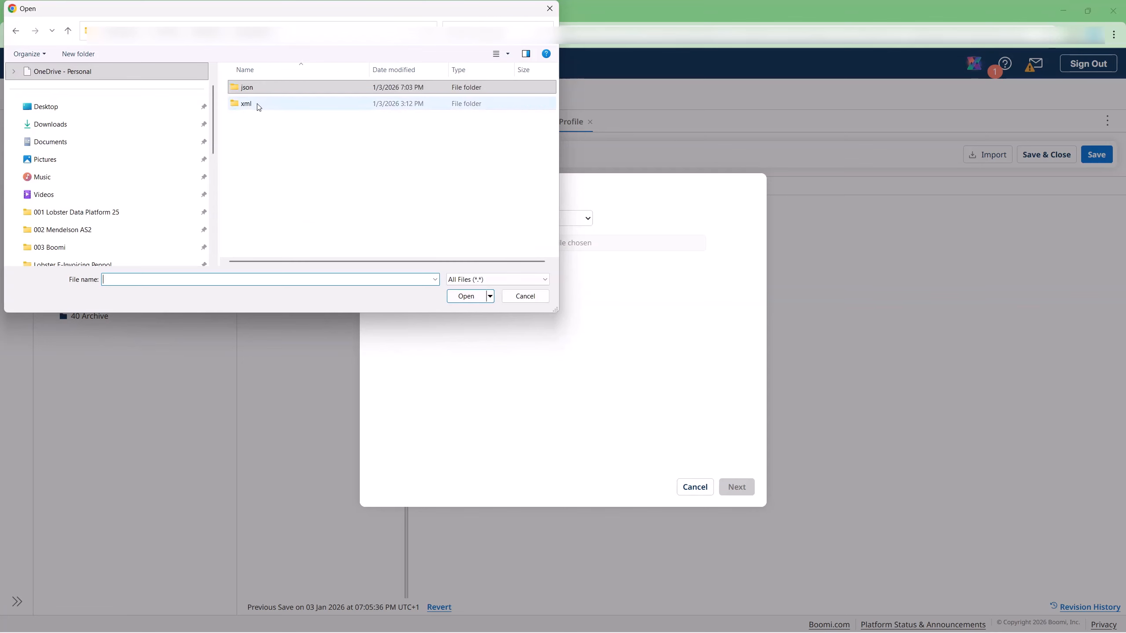
{"action": "left_click", "coordinate": [251, 106]}
{"action": "double_click", "coordinate": [251, 106]}
{"action": "left_click", "coordinate": [322, 88]}
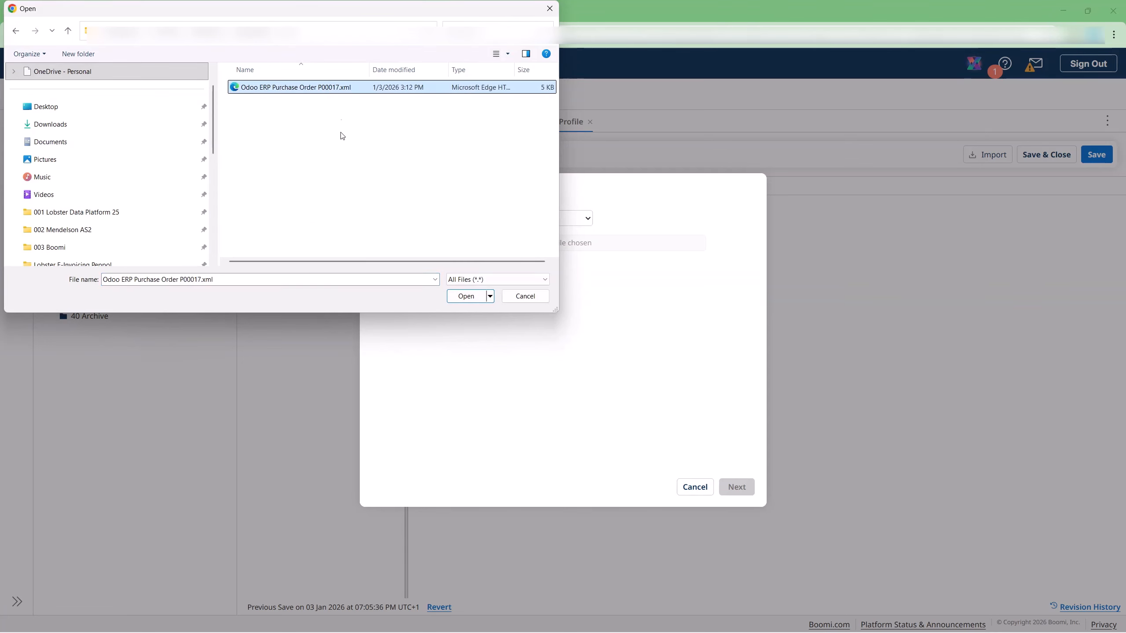
{"action": "left_click", "coordinate": [461, 297]}
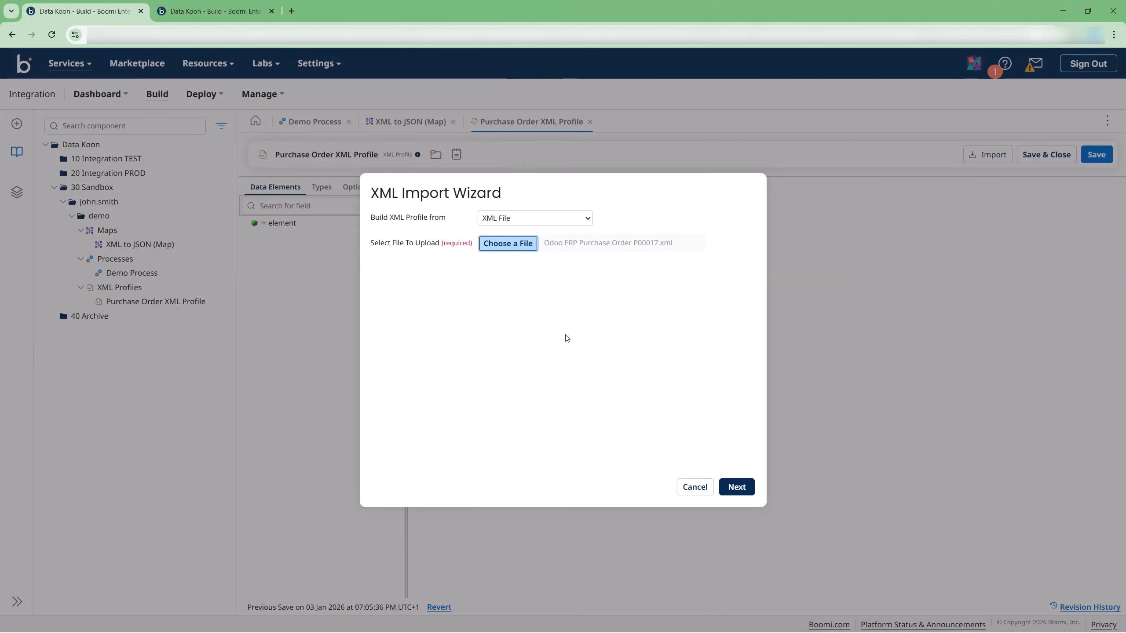
Step: Complete the XML import wizard with the Order root element and save the Purchase Order XML Profile
{"action": "left_click", "coordinate": [736, 486]}
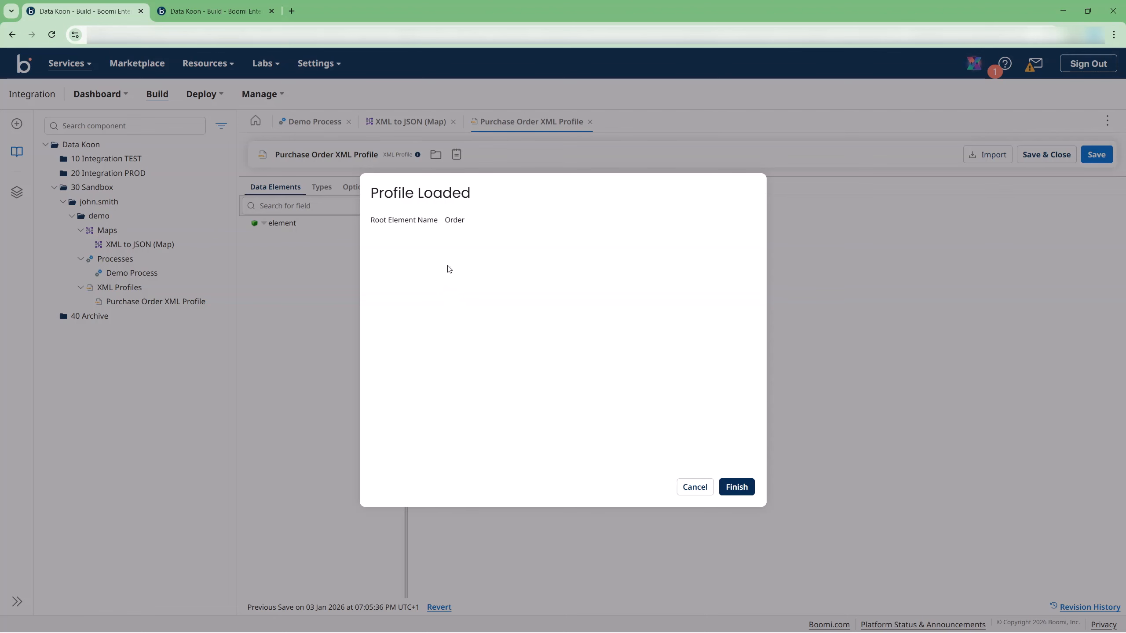
{"action": "left_click", "coordinate": [736, 486]}
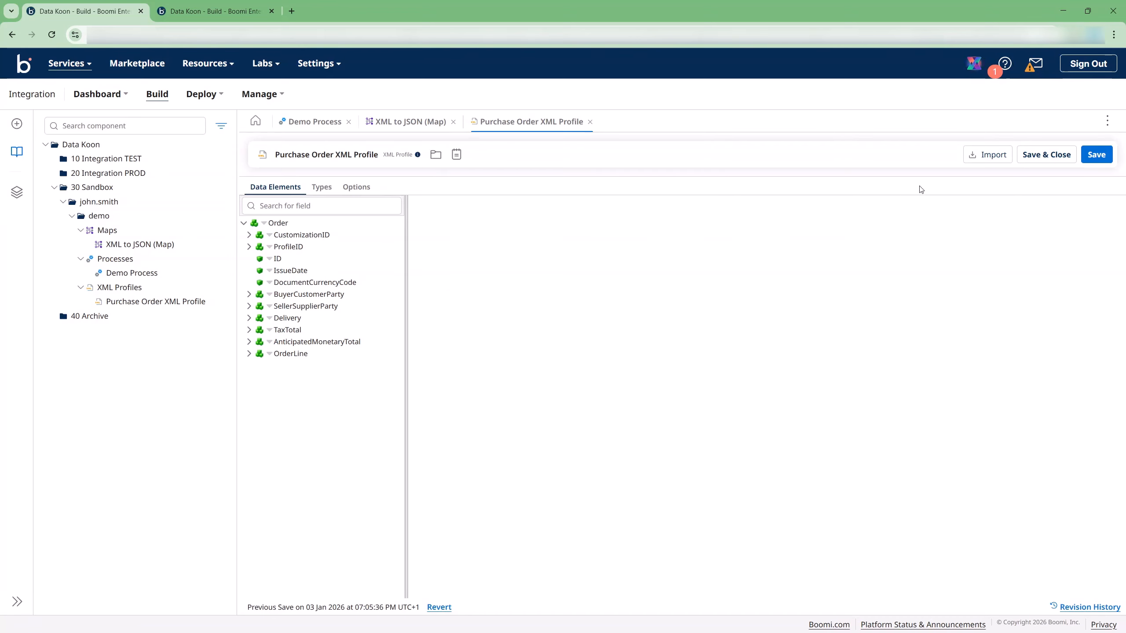
{"action": "left_click", "coordinate": [1095, 158]}
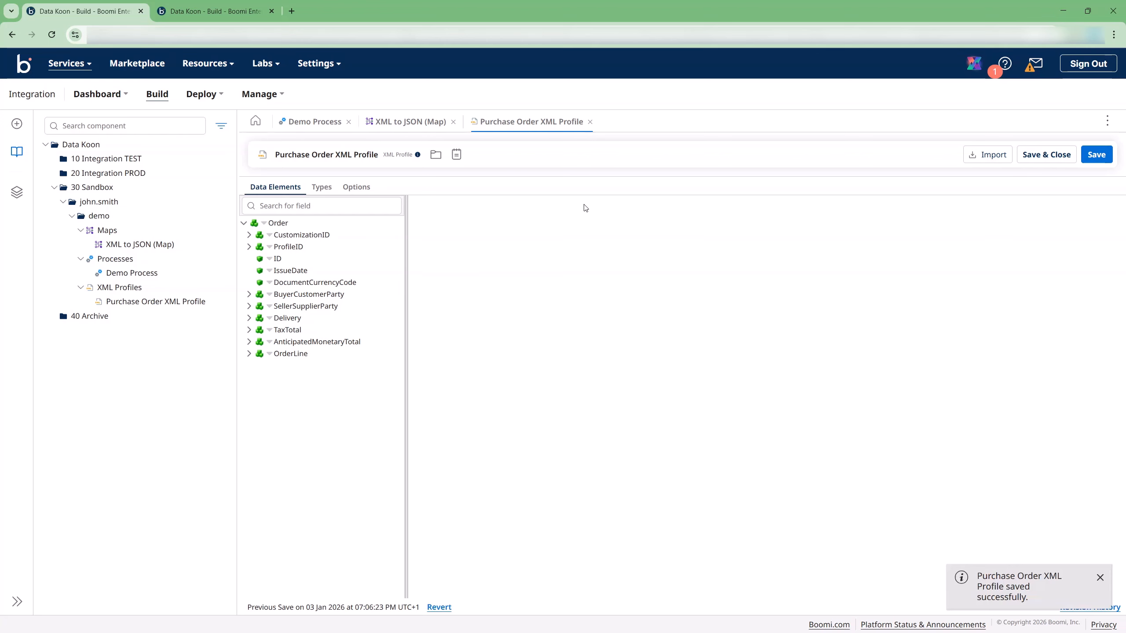
Step: Return to XML to JSON (Map), apply Purchase Order XML Profile as its source profile and save the map
{"action": "left_click", "coordinate": [412, 128]}
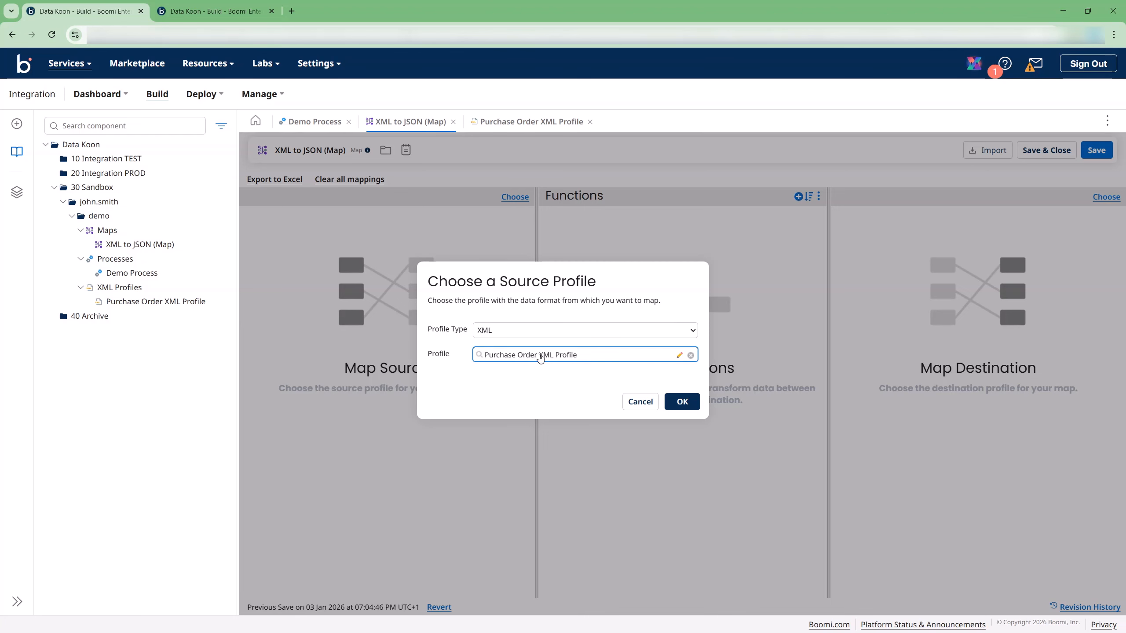
{"action": "left_click", "coordinate": [681, 401]}
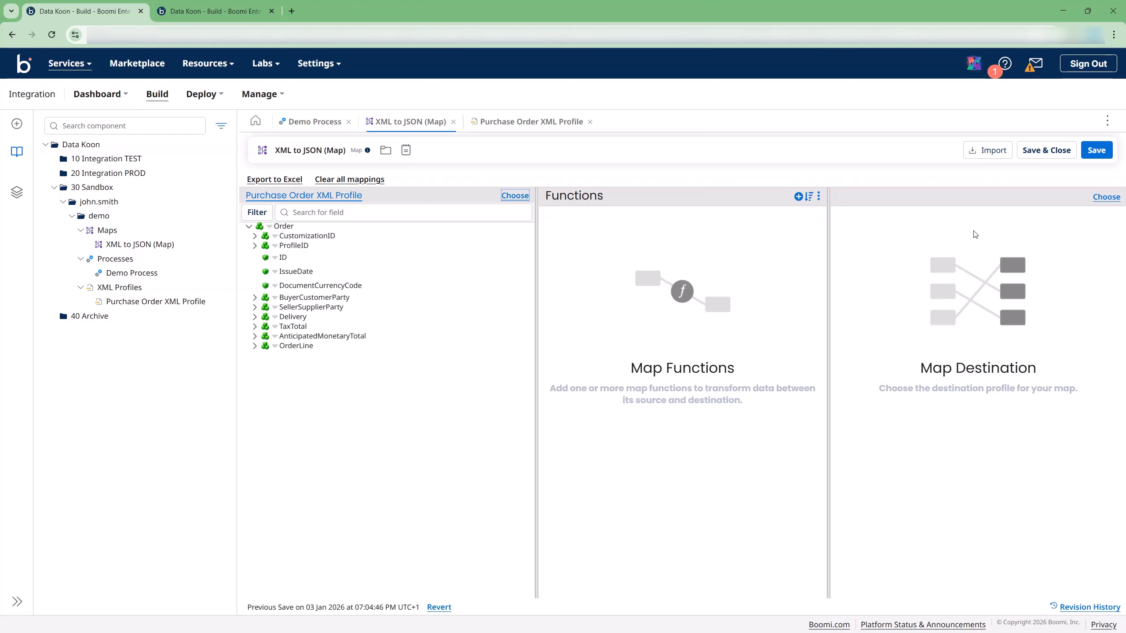
{"action": "left_click", "coordinate": [1096, 152]}
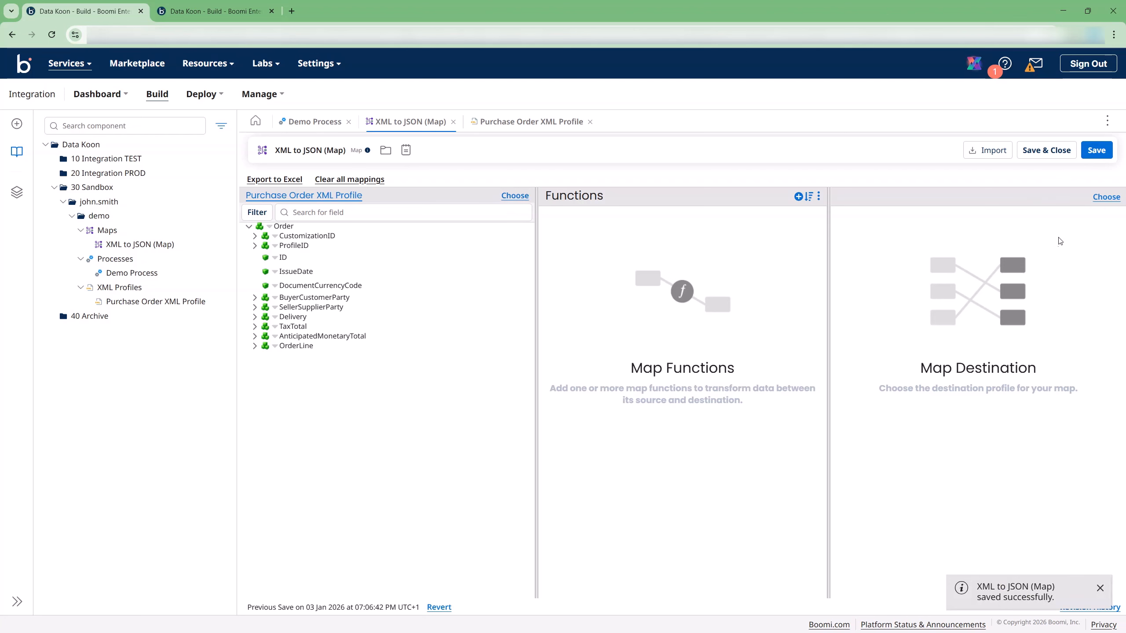
Step: Start a new JSON profile as the destination profile of the XML to JSON map
{"action": "left_click", "coordinate": [1105, 198]}
{"action": "left_click", "coordinate": [507, 331]}
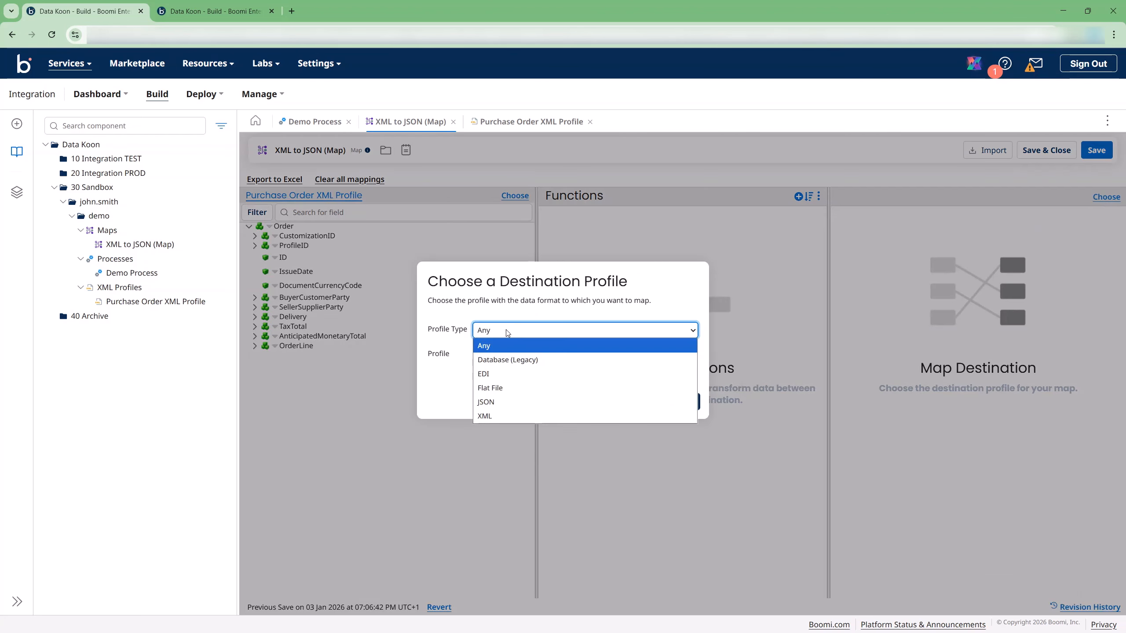
{"action": "left_click", "coordinate": [509, 401]}
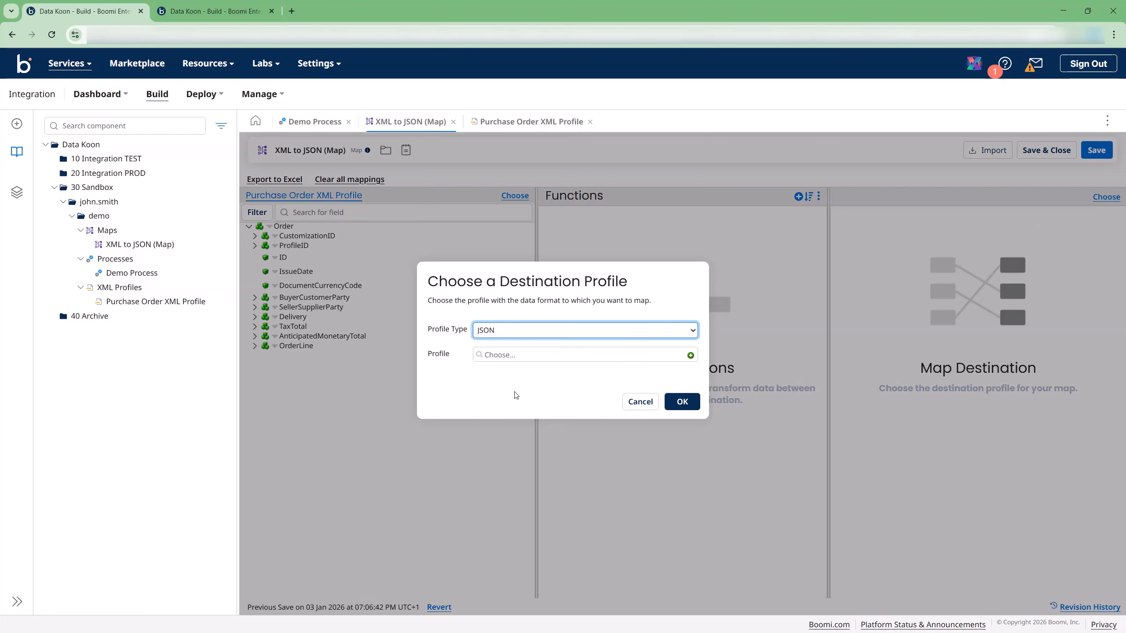
{"action": "left_click", "coordinate": [690, 356]}
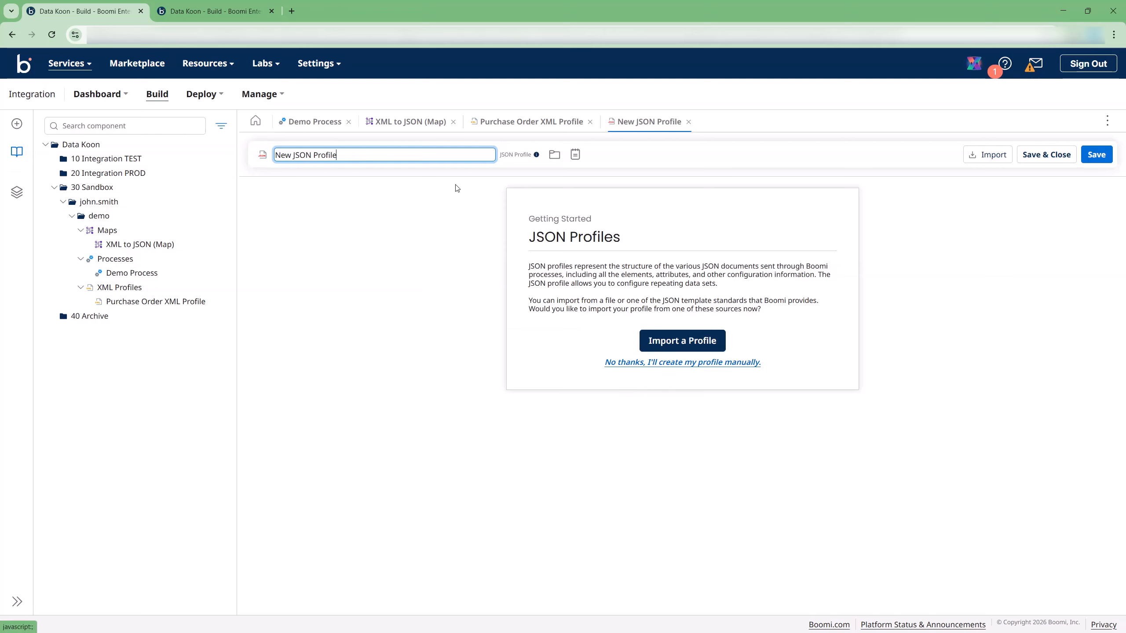
Step: Name the new profile "Purchase Order JSON Profile" and save it
{"action": "double_click", "coordinate": [291, 154]}
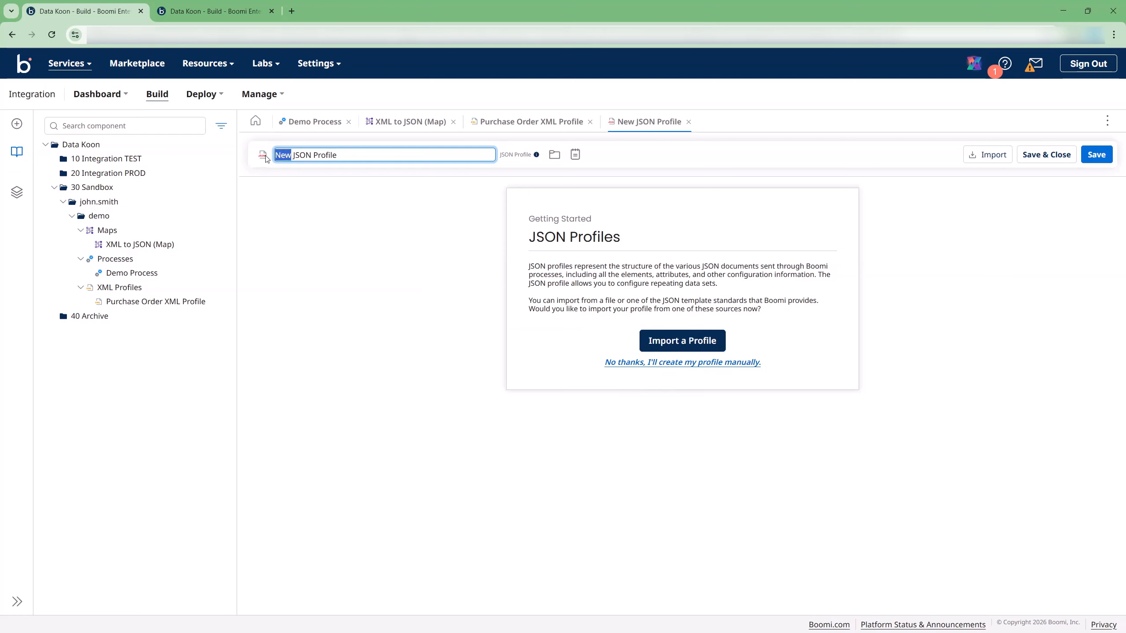
{"action": "type", "text": "Purchase"}
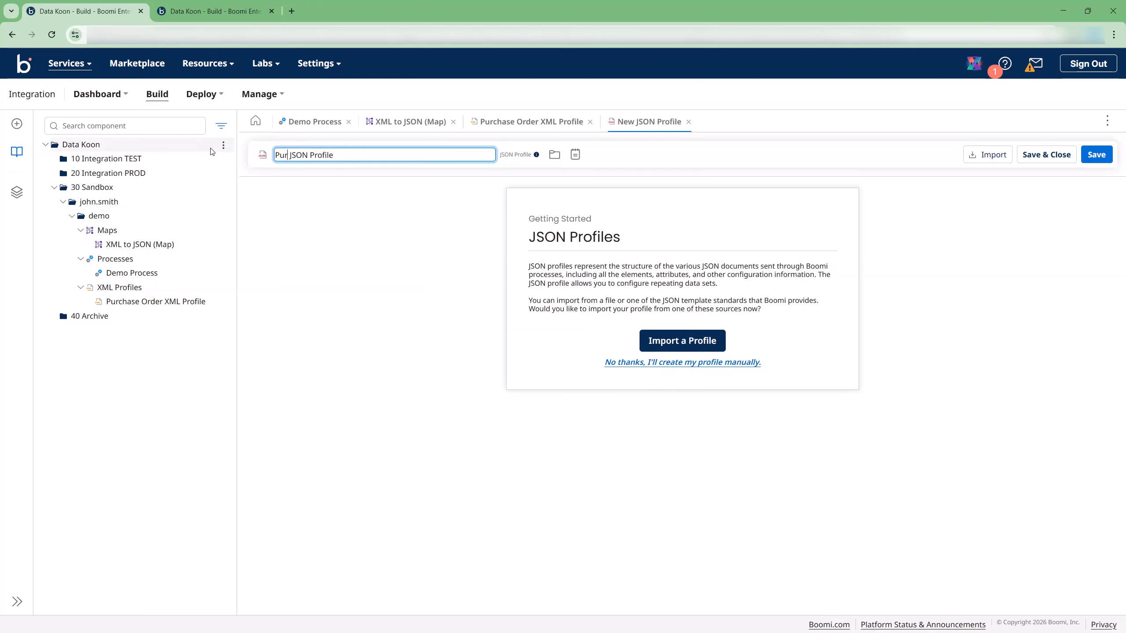
{"action": "type", "text": " Order"}
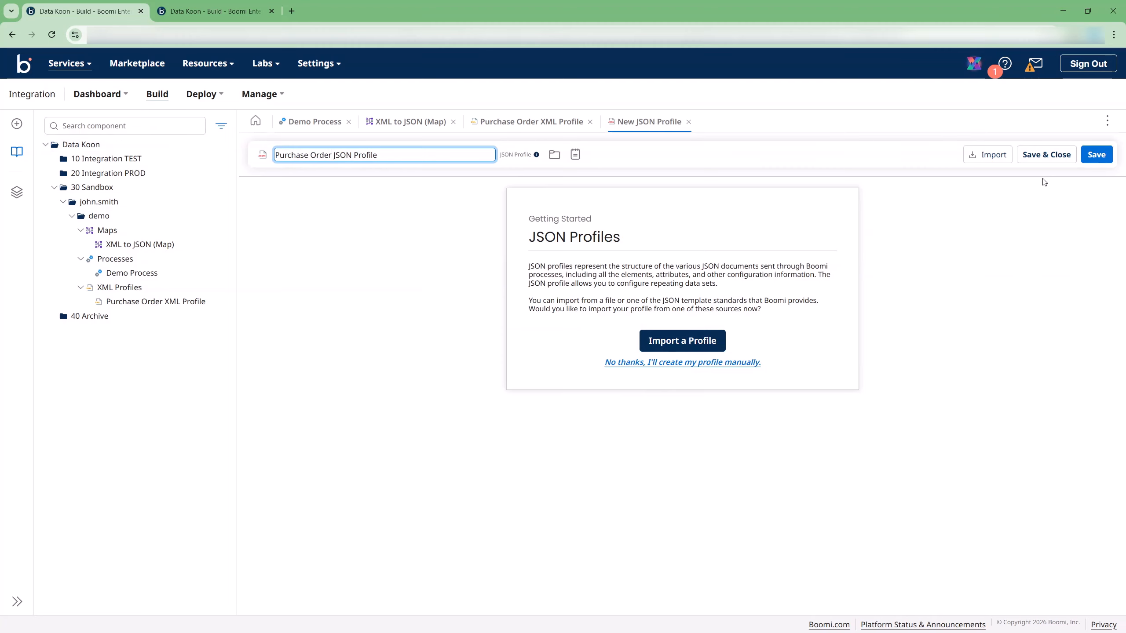
{"action": "left_click", "coordinate": [1095, 156]}
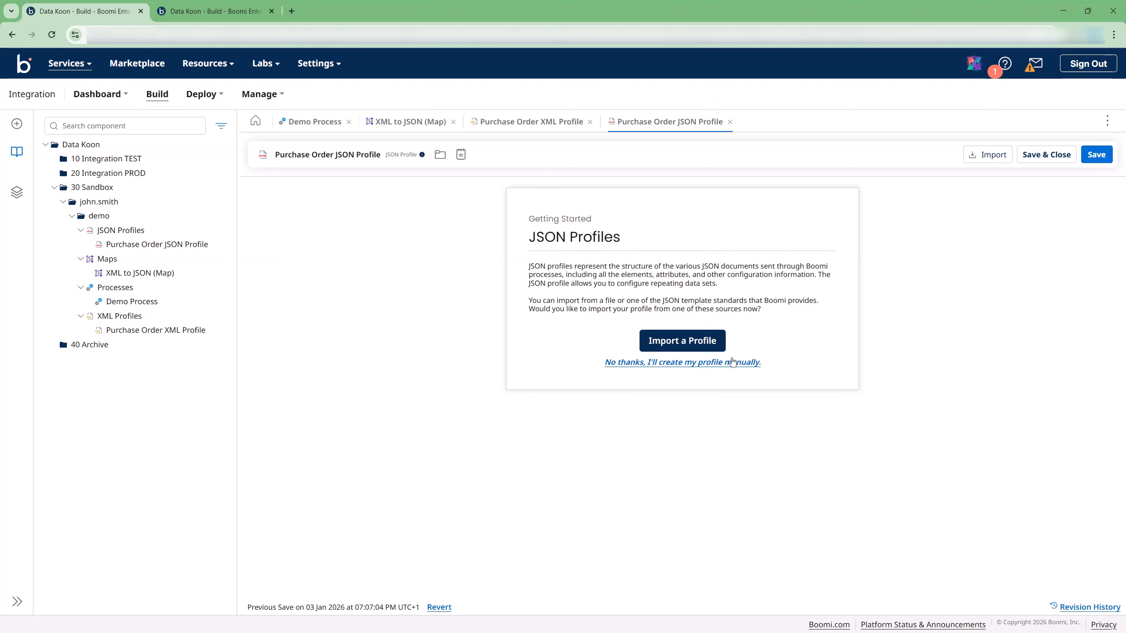
Step: Import the profile structure from Purchase Order.json in the json folder and finish the JSON import wizard
{"action": "left_click", "coordinate": [674, 343]}
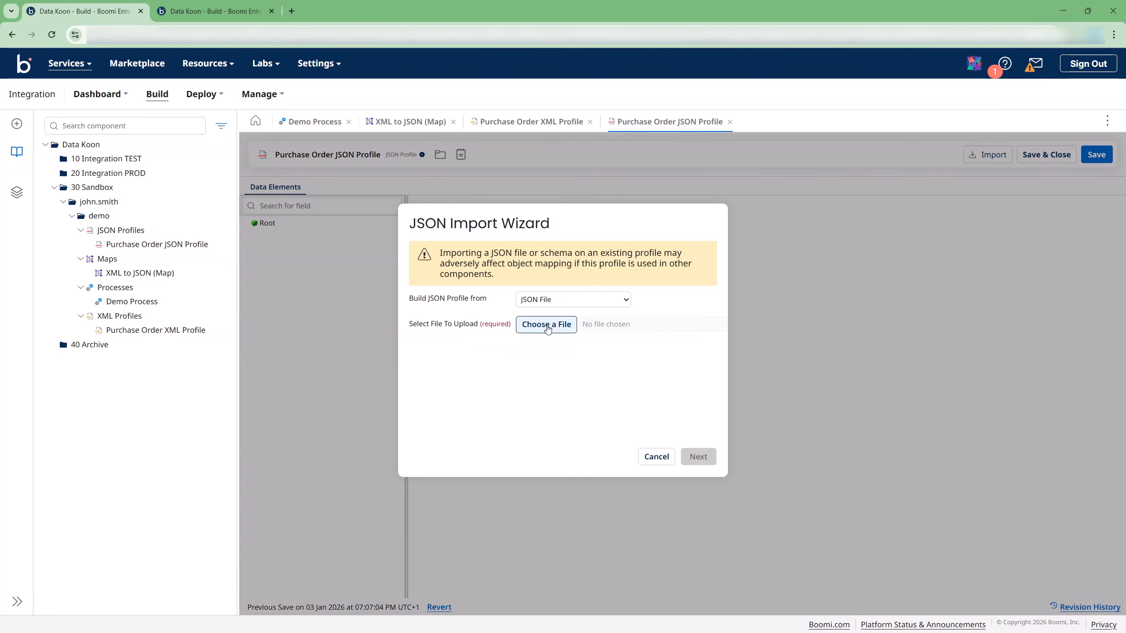
{"action": "left_click", "coordinate": [548, 324]}
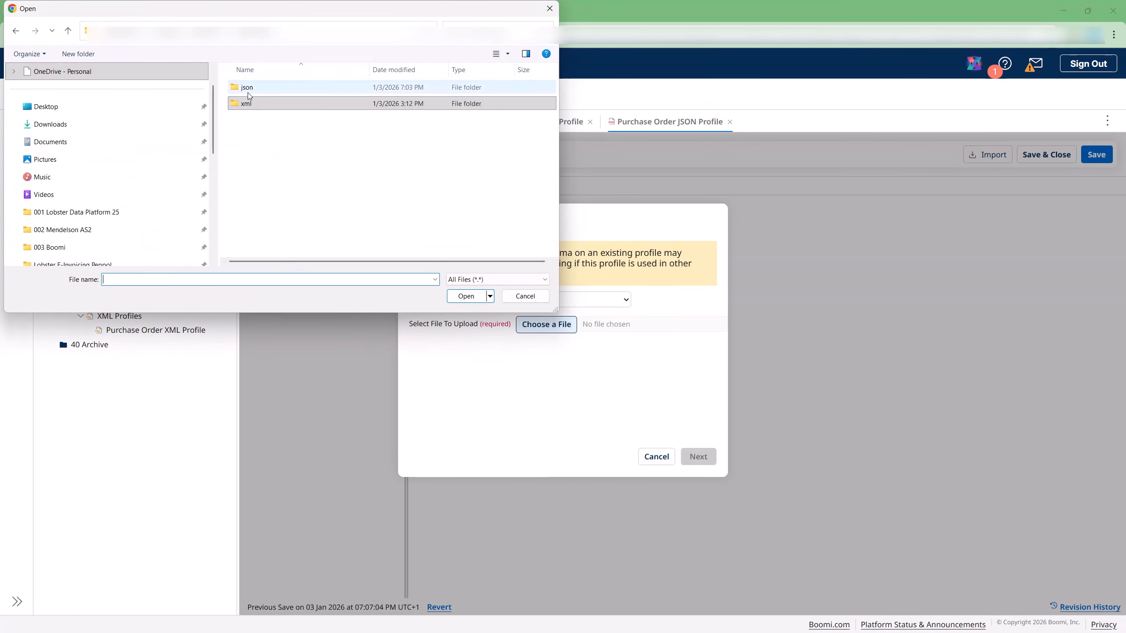
{"action": "double_click", "coordinate": [248, 92]}
{"action": "left_click", "coordinate": [271, 91]}
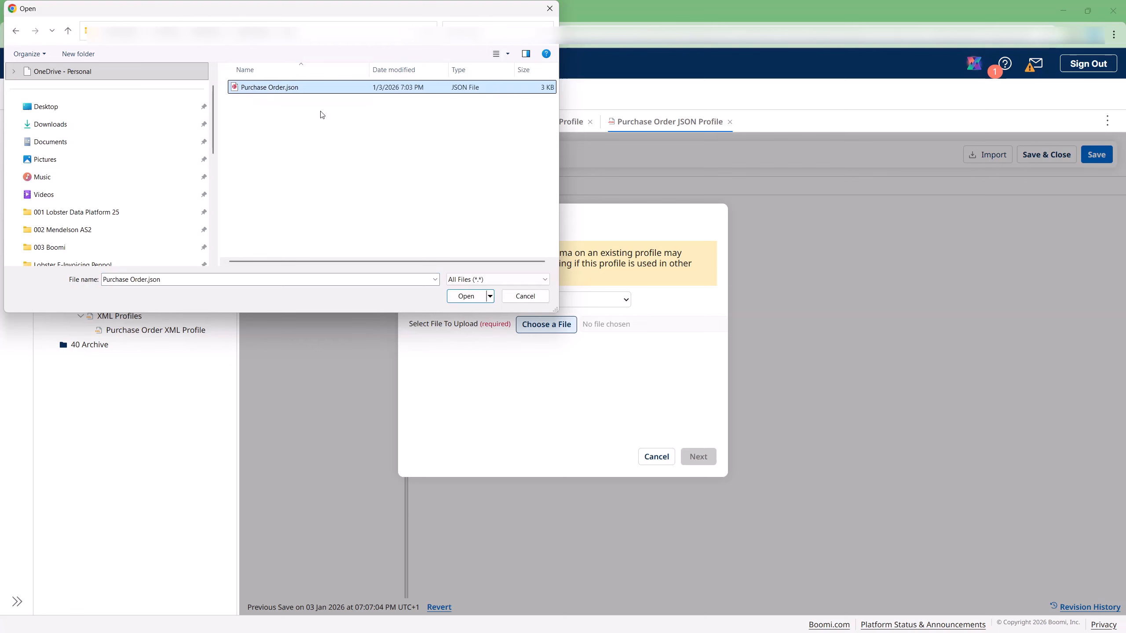
{"action": "left_click", "coordinate": [465, 296]}
{"action": "left_click", "coordinate": [699, 457]}
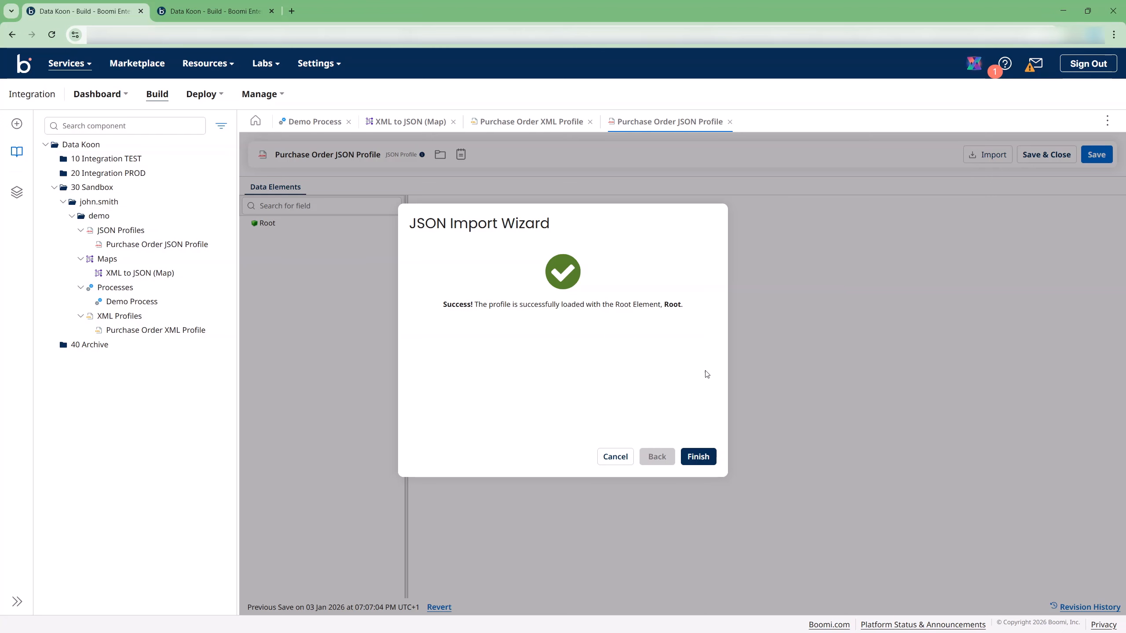
{"action": "left_click", "coordinate": [698, 456]}
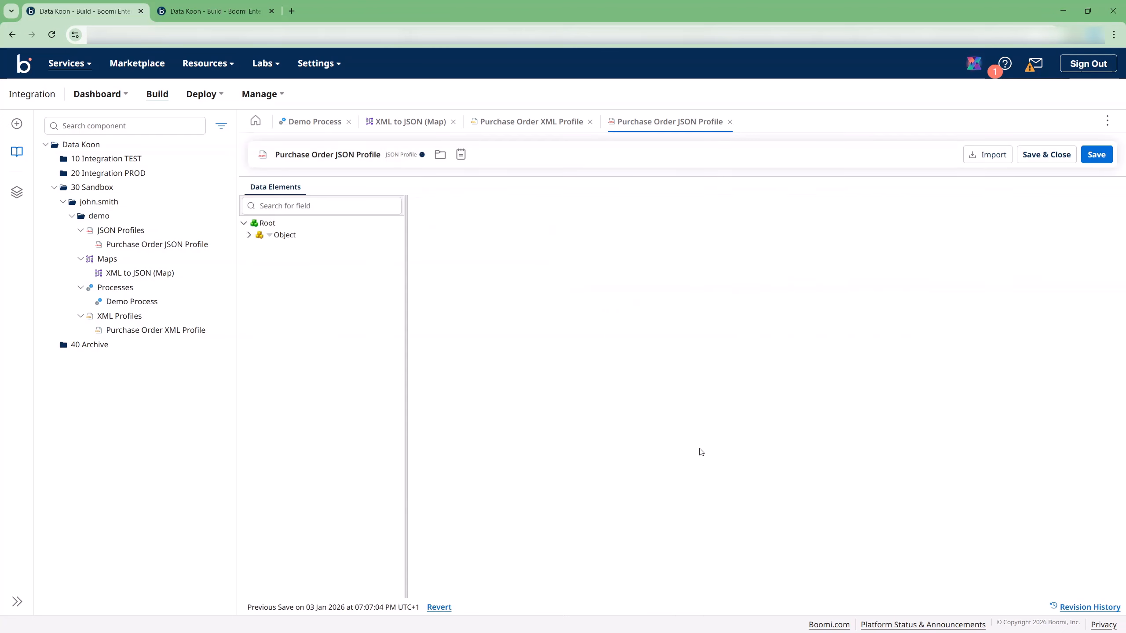
Step: Expand the imported structure down to the purchaseOrder fields and save Purchase Order JSON Profile
{"action": "left_click", "coordinate": [249, 236]}
{"action": "left_click", "coordinate": [255, 247]}
{"action": "left_click", "coordinate": [261, 259]}
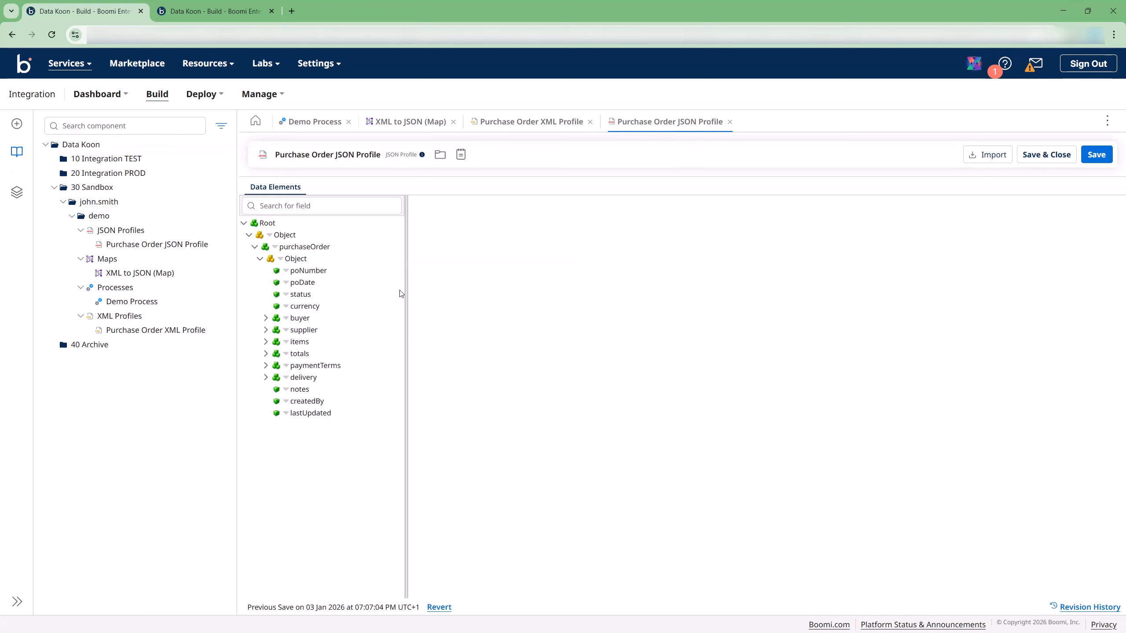
{"action": "left_click", "coordinate": [1104, 159]}
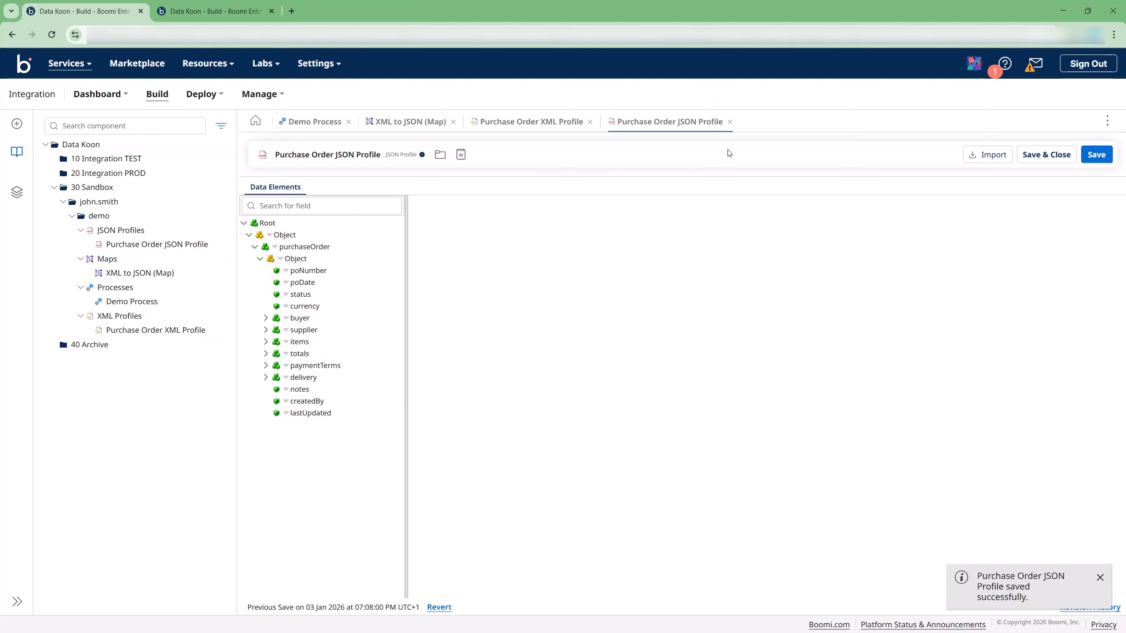
Step: Return to XML to JSON (Map), apply Purchase Order JSON Profile as its destination and expand all elements of both profiles
{"action": "left_click", "coordinate": [398, 128]}
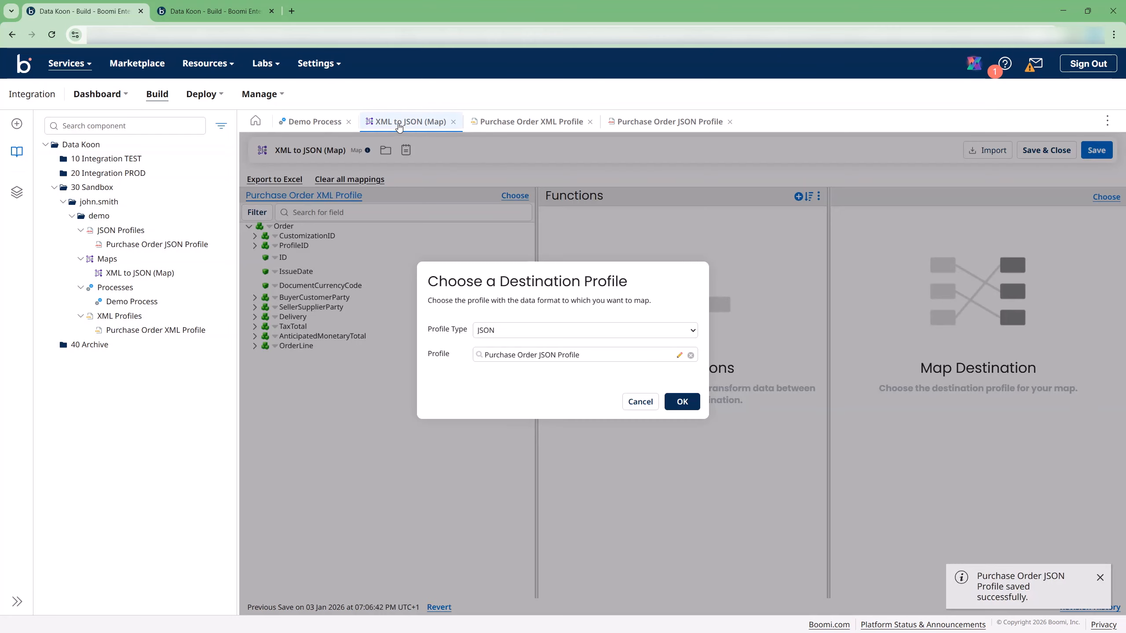
{"action": "left_click", "coordinate": [666, 400]}
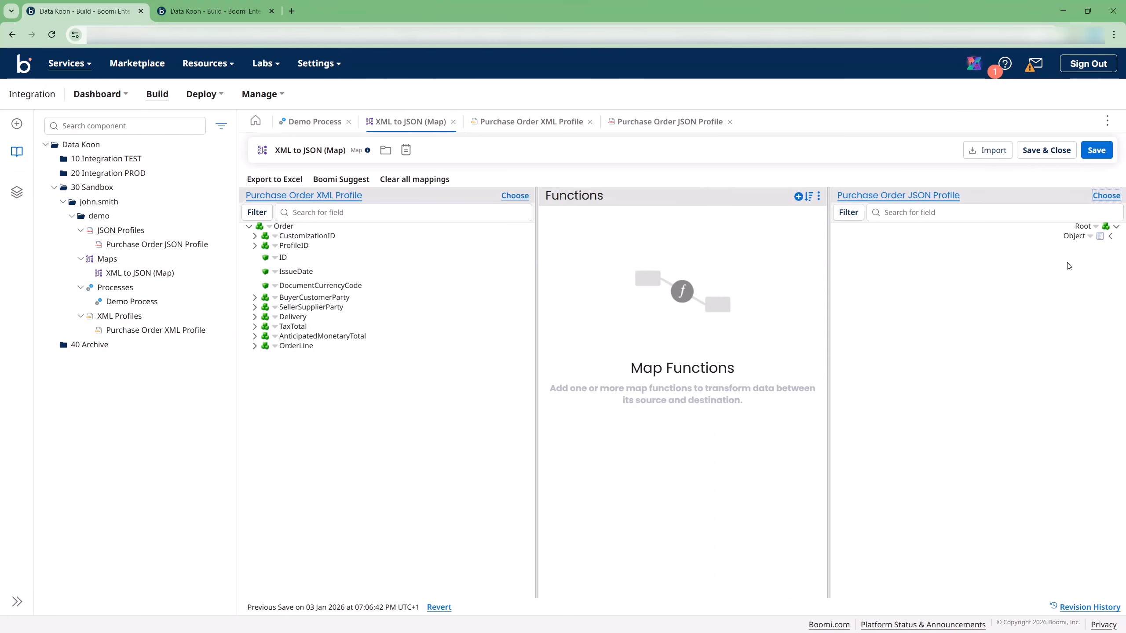
{"action": "left_click", "coordinate": [1095, 227]}
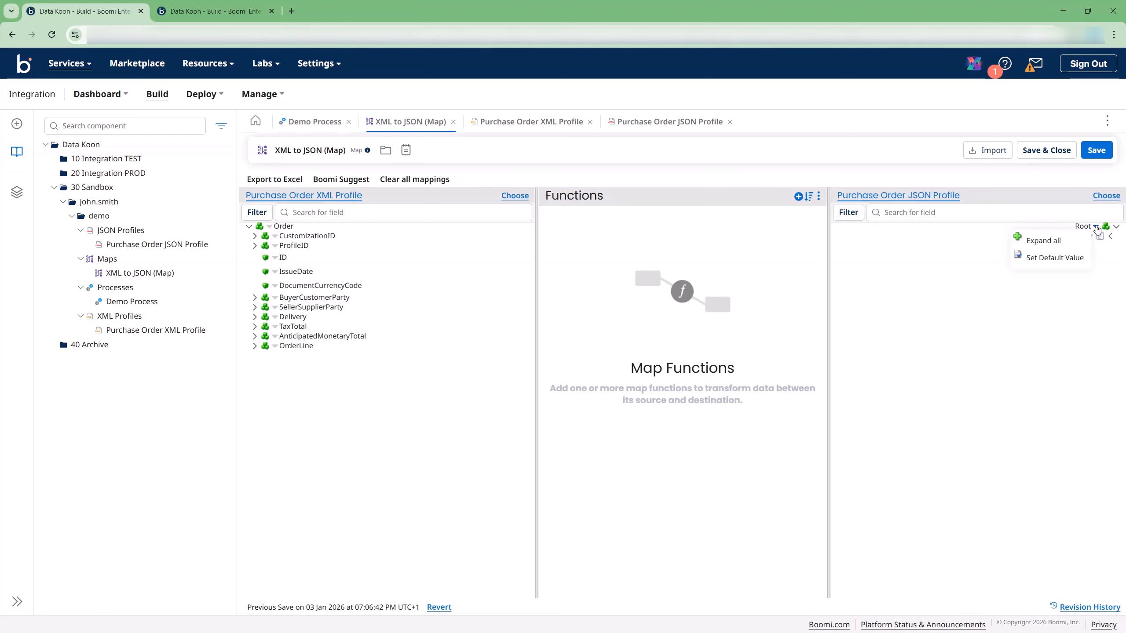
{"action": "left_click", "coordinate": [1053, 242]}
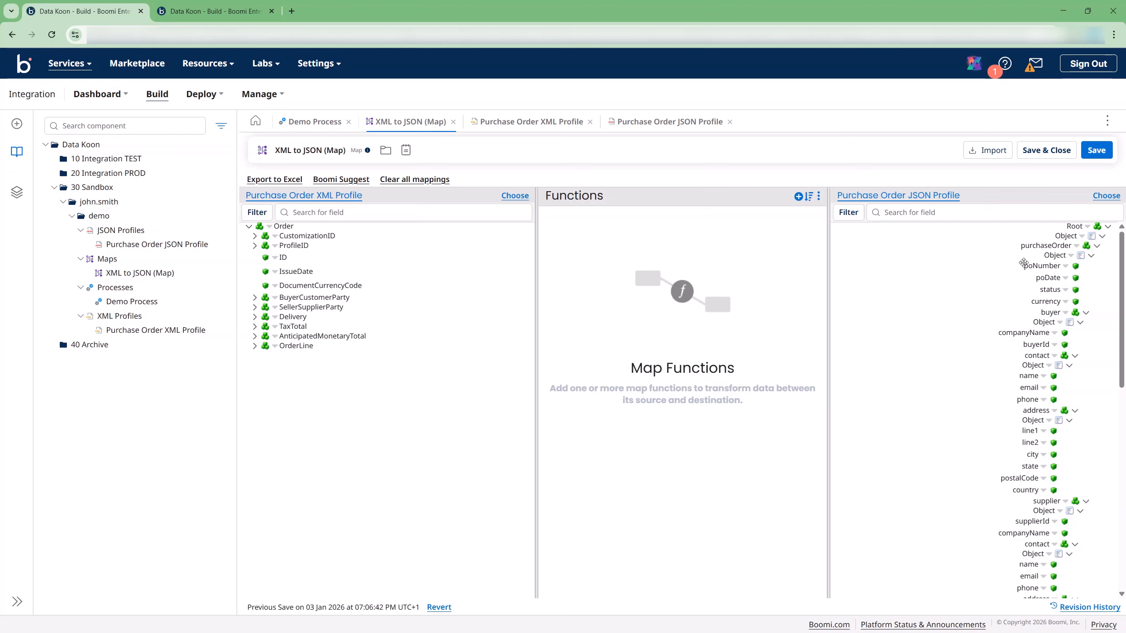
{"action": "left_click", "coordinate": [267, 236]}
{"action": "left_click", "coordinate": [280, 241]}
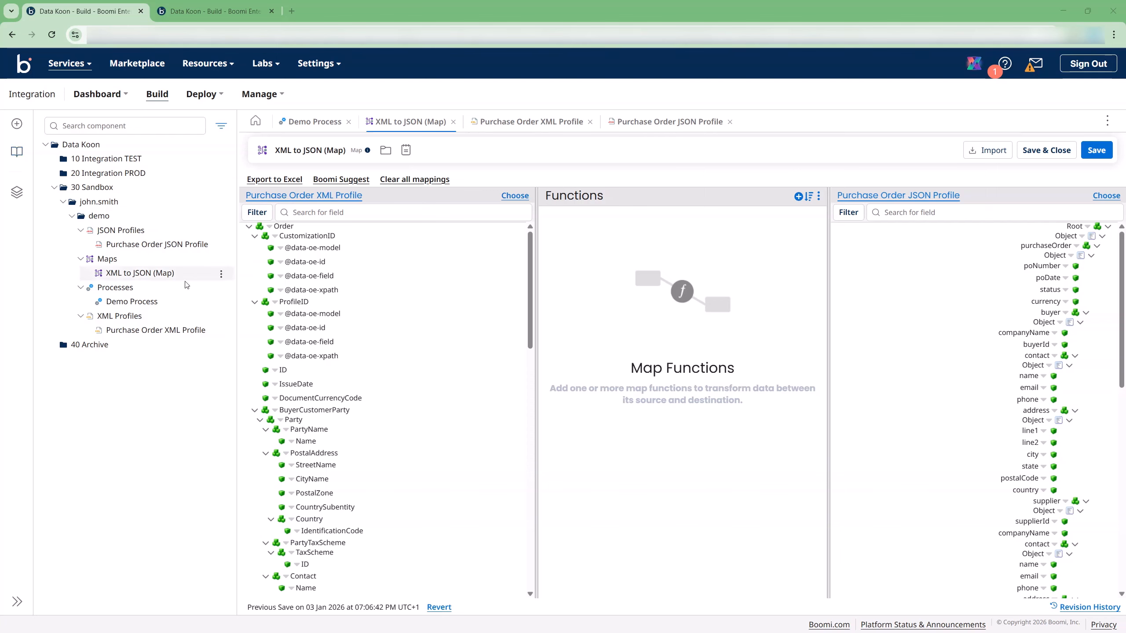
Step: Map the order's ID to the buyer's buyerId and IssueDate to poDate
{"action": "left_click", "coordinate": [275, 372]}
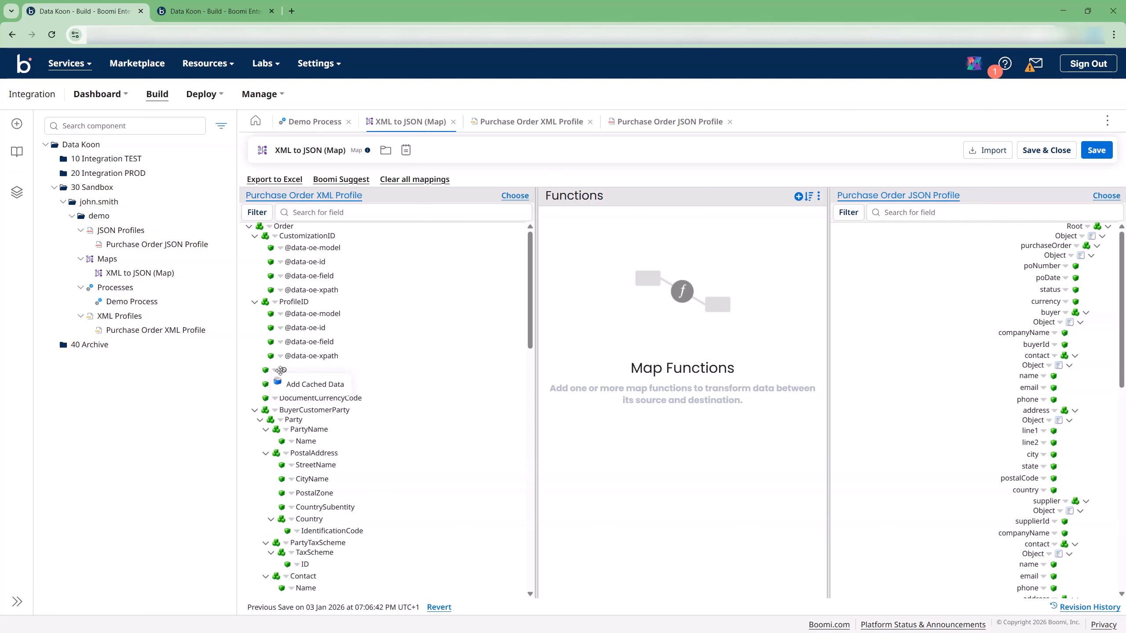
{"action": "left_click", "coordinate": [281, 372]}
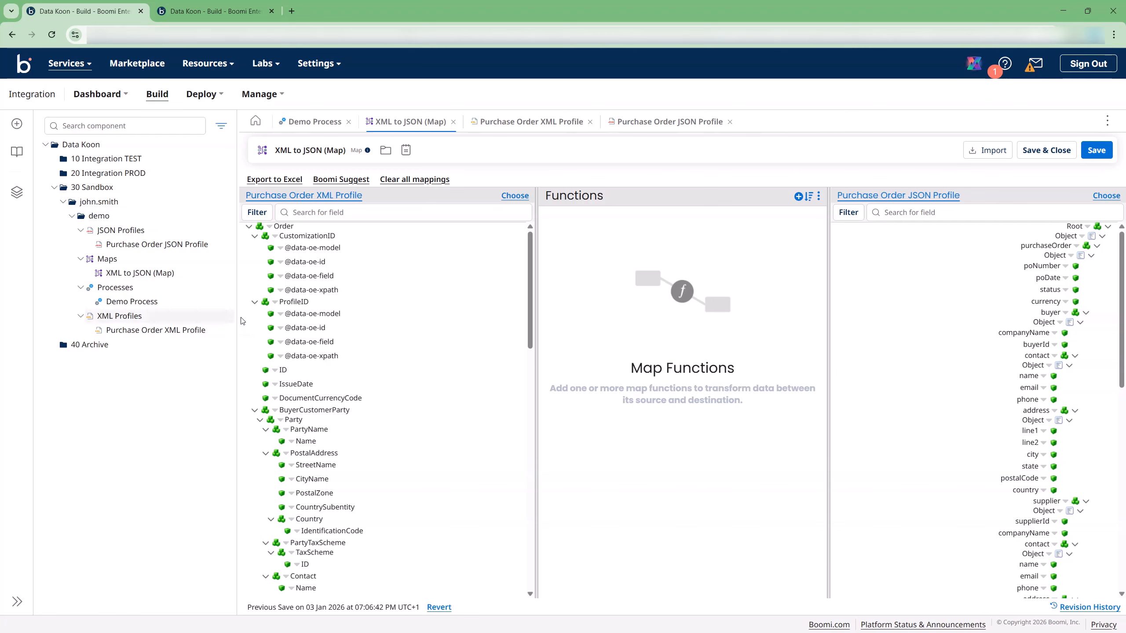
{"action": "left_click_drag", "start_coordinate": [283, 369], "coordinate": [1044, 350]}
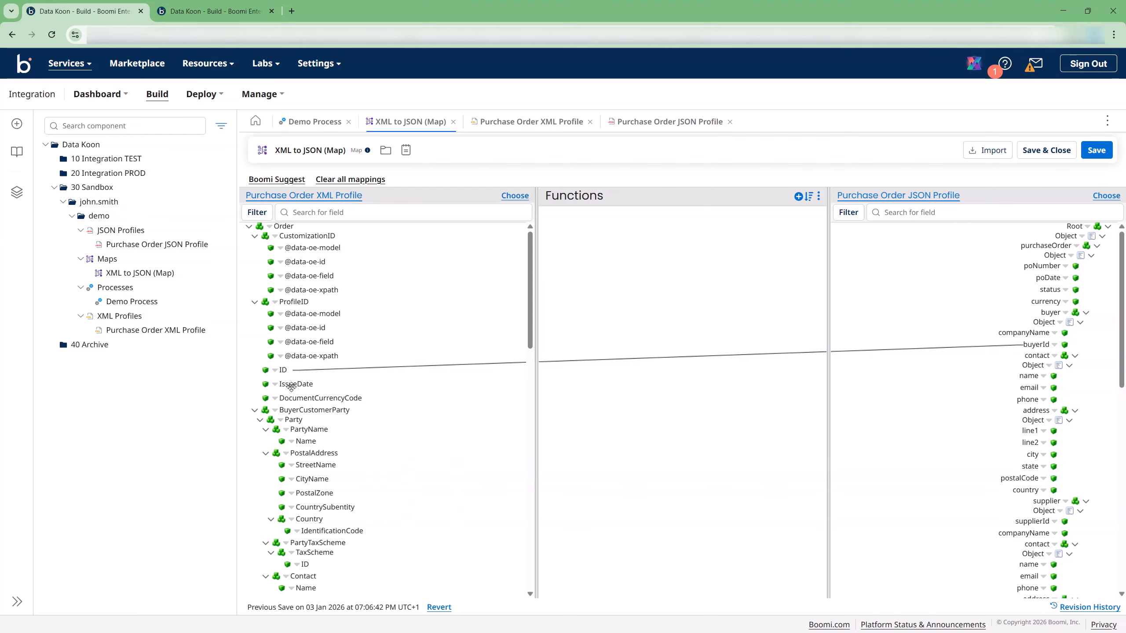
{"action": "left_click_drag", "start_coordinate": [292, 383], "coordinate": [1049, 284]}
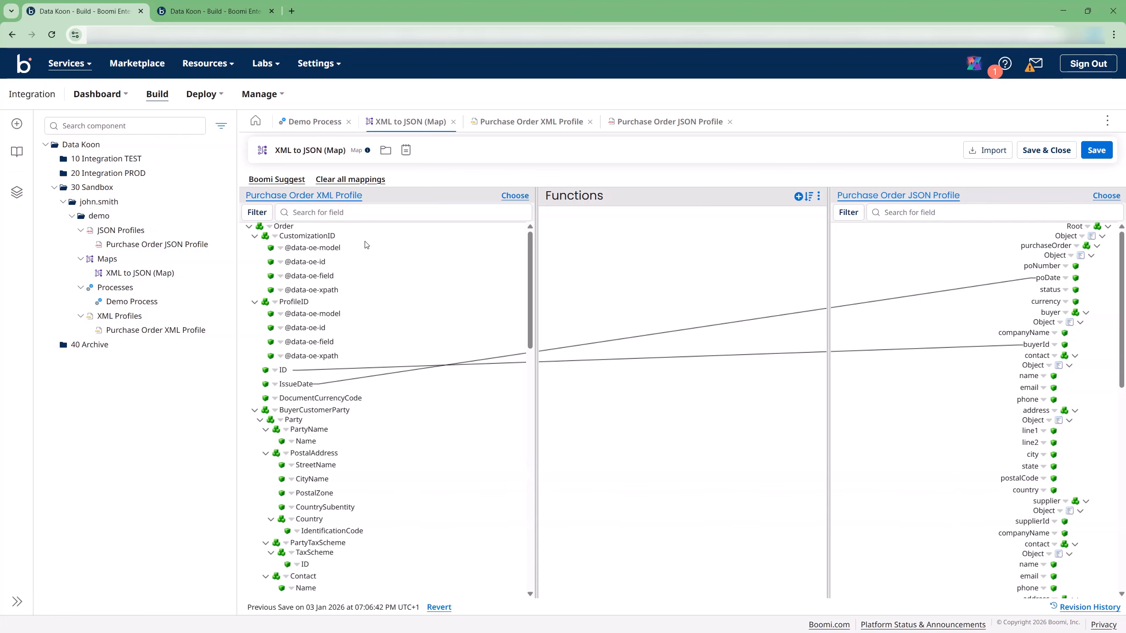
Step: Run Boomi Suggest, review the medium confidence matches and add the preselected mappings to the map
{"action": "left_click", "coordinate": [303, 210]}
{"action": "left_click", "coordinate": [286, 182]}
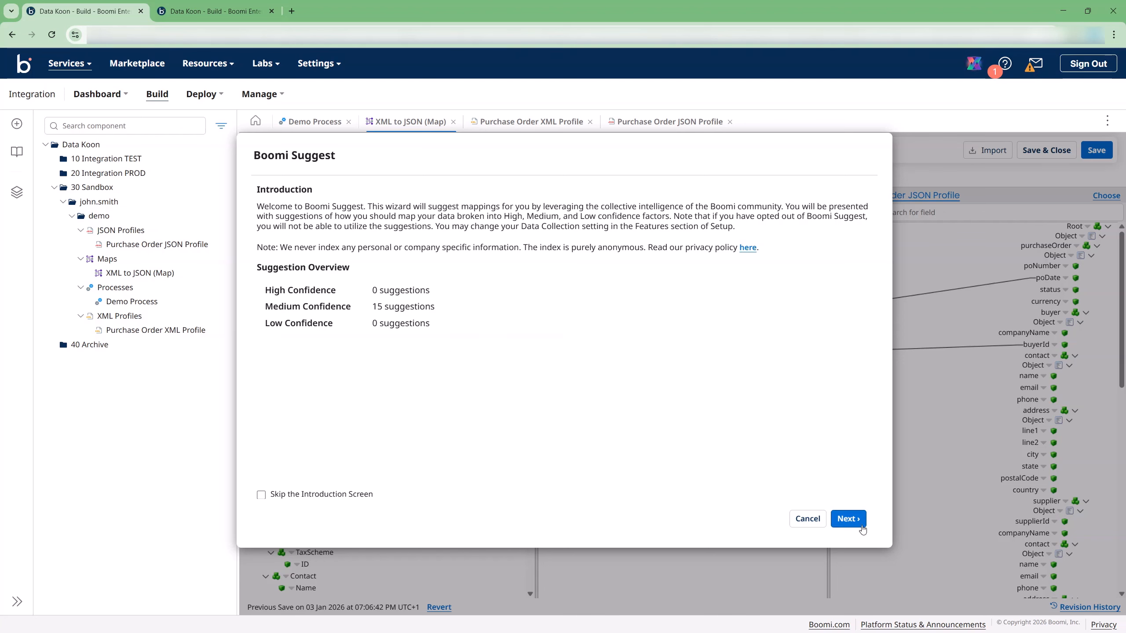
{"action": "left_click", "coordinate": [848, 519]}
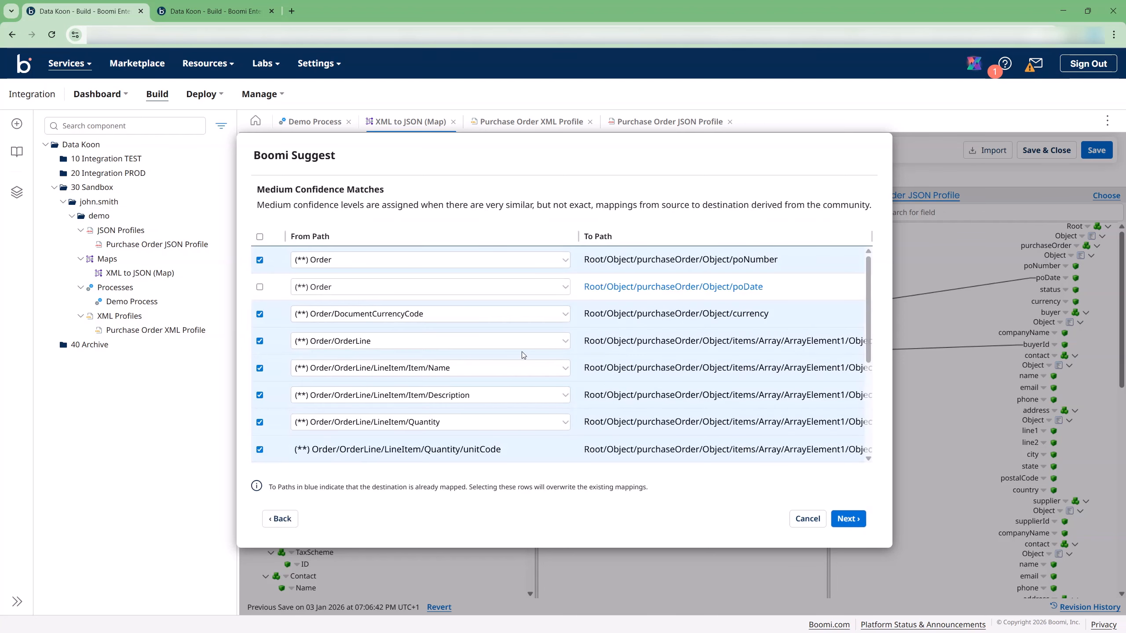
{"action": "scroll", "coordinate": [523, 355], "scroll_direction": "down", "scroll_amount": 4}
{"action": "scroll", "coordinate": [523, 355], "scroll_direction": "down", "scroll_amount": 1}
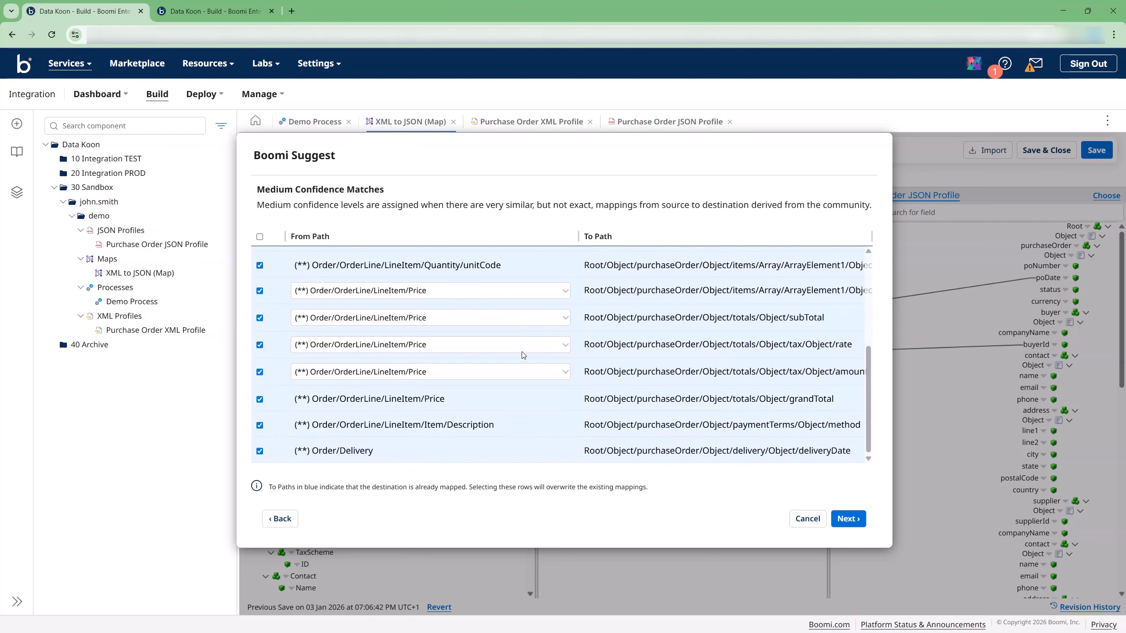
{"action": "scroll", "coordinate": [532, 361], "scroll_direction": "up", "scroll_amount": 5}
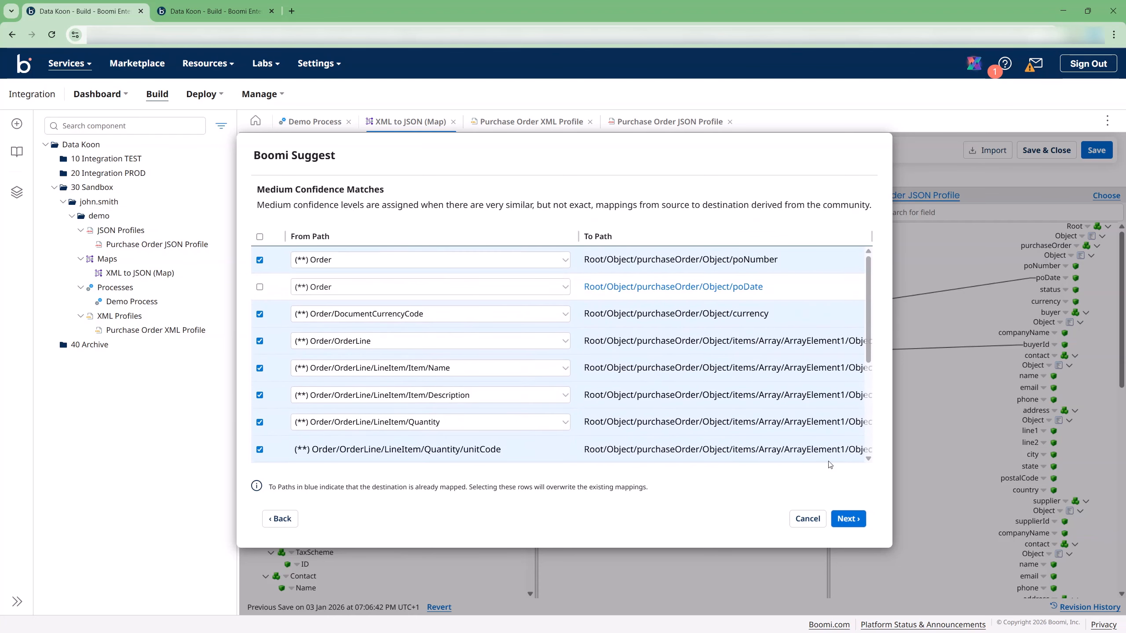
{"action": "left_click", "coordinate": [848, 519]}
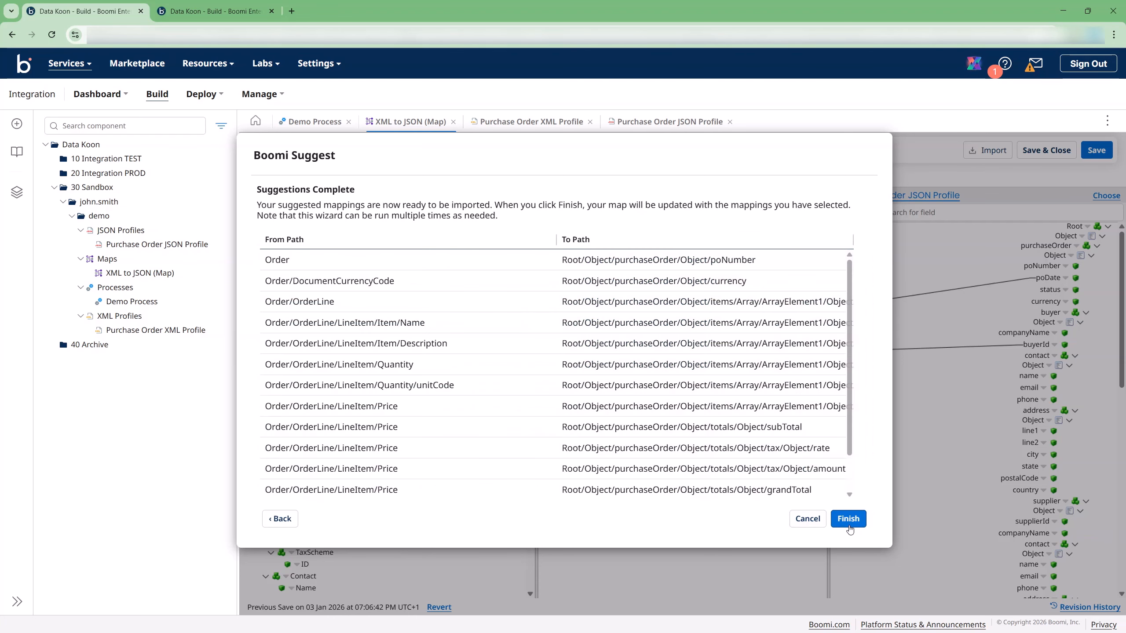
{"action": "left_click", "coordinate": [847, 524]}
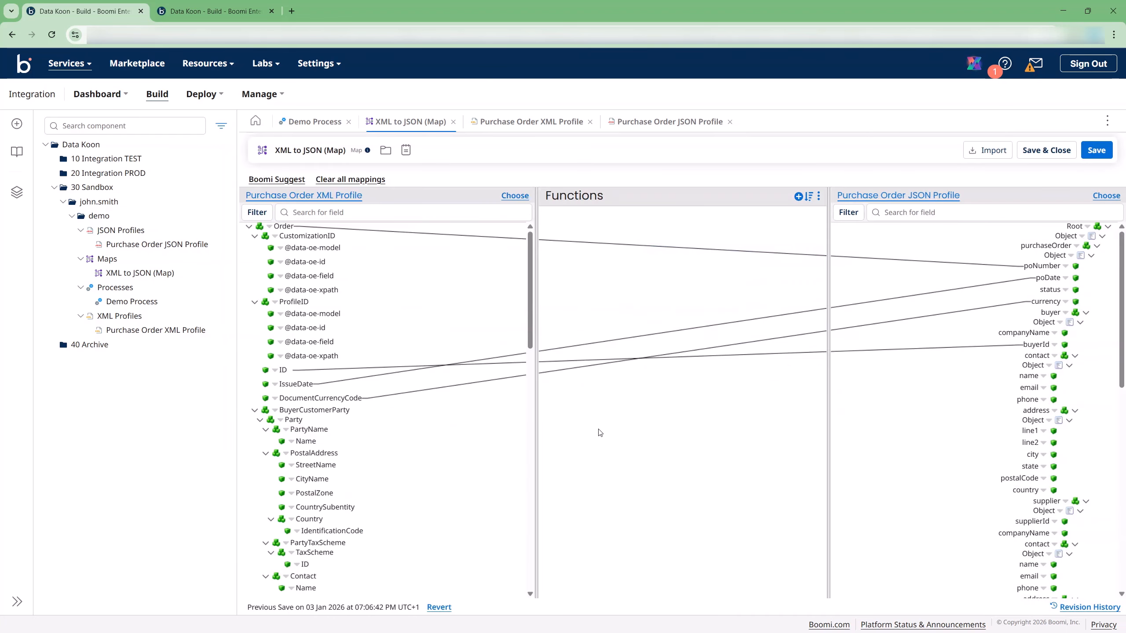
Step: Review the mapped order line, item and totals fields and save XML to JSON (Map)
{"action": "scroll", "coordinate": [447, 379], "scroll_direction": "down", "scroll_amount": 15}
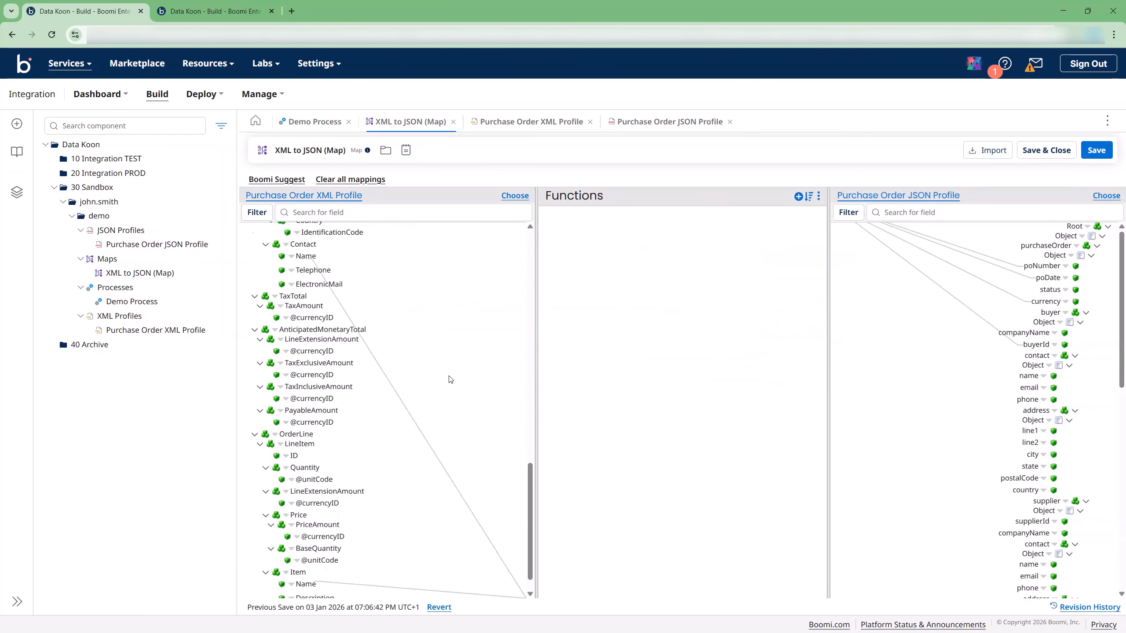
{"action": "scroll", "coordinate": [895, 378], "scroll_direction": "down", "scroll_amount": 10}
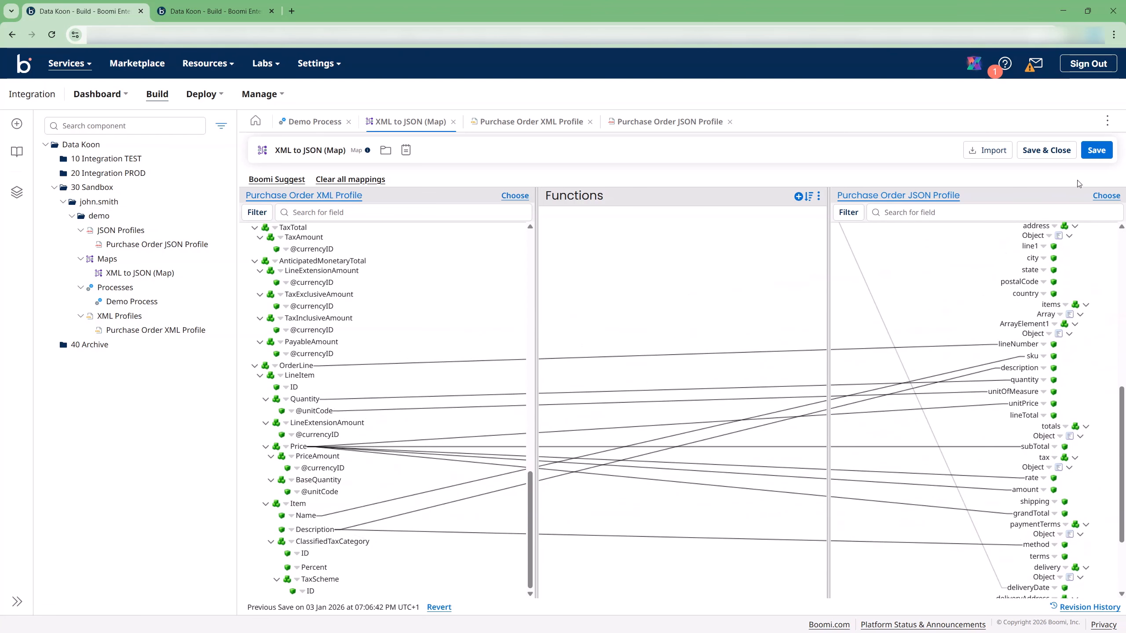
{"action": "left_click", "coordinate": [1095, 152]}
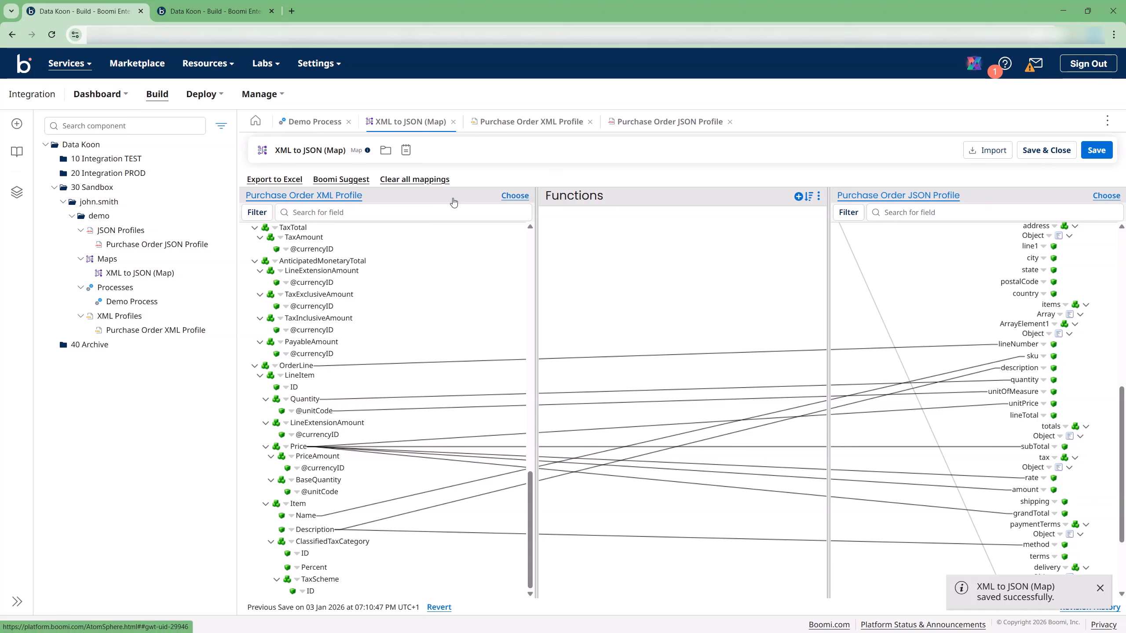
Step: Return to Demo Process, accept the XML to JSON Map step with its selected map and save the process
{"action": "left_click", "coordinate": [313, 124]}
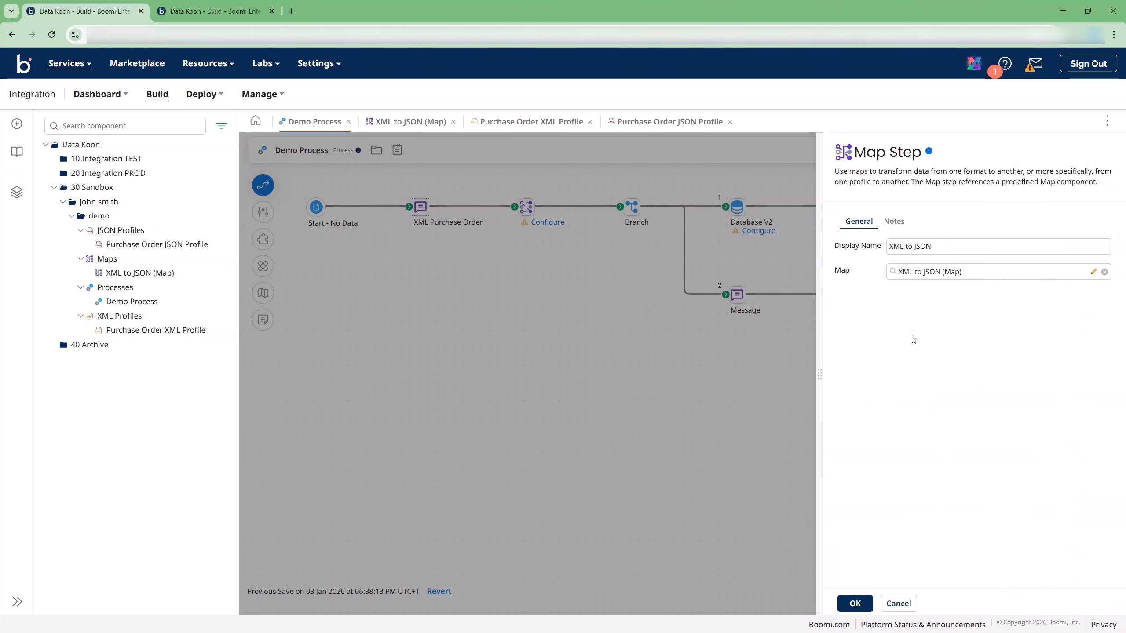
{"action": "left_click", "coordinate": [855, 604]}
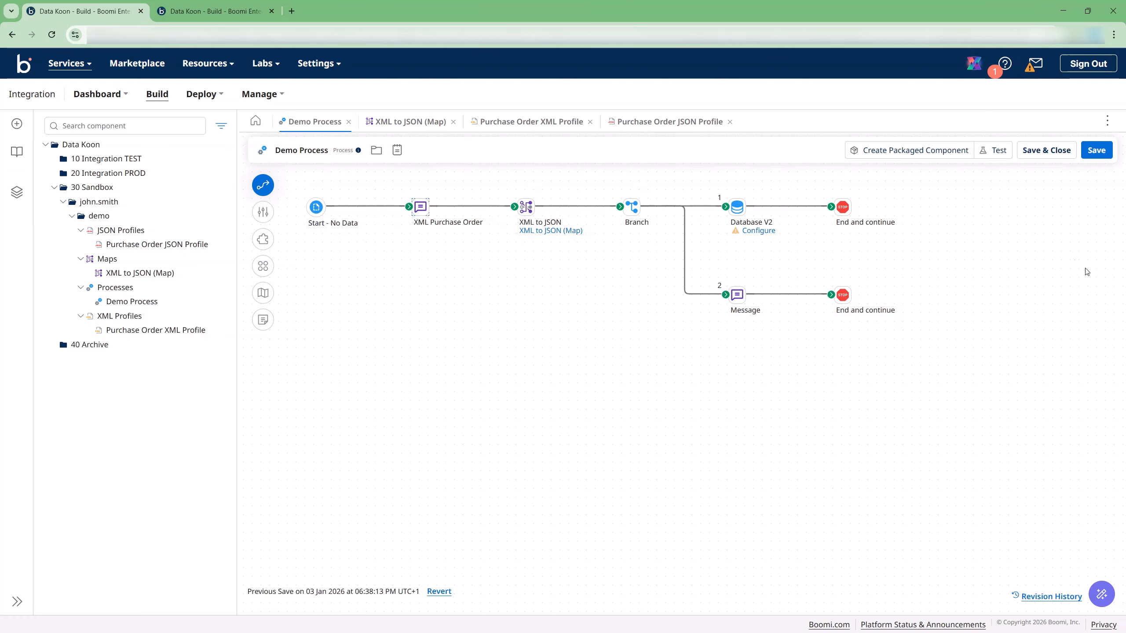
{"action": "left_click", "coordinate": [1095, 155]}
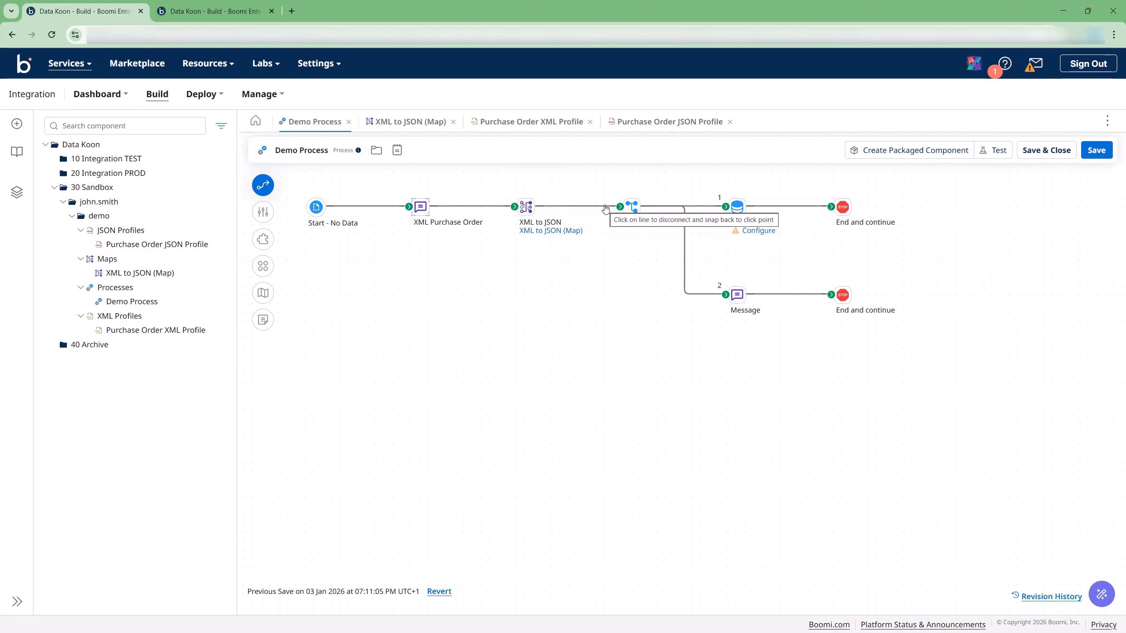
Step: Detach the Branch with its Database V2 and Message paths from the main flow and connect XML to JSON directly to an End and continue step
{"action": "left_click_drag", "start_coordinate": [635, 212], "coordinate": [691, 400]}
{"action": "left_click_drag", "start_coordinate": [843, 207], "coordinate": [637, 206]}
{"action": "left_click", "coordinate": [745, 215]}
{"action": "left_click_drag", "start_coordinate": [745, 215], "coordinate": [764, 224]}
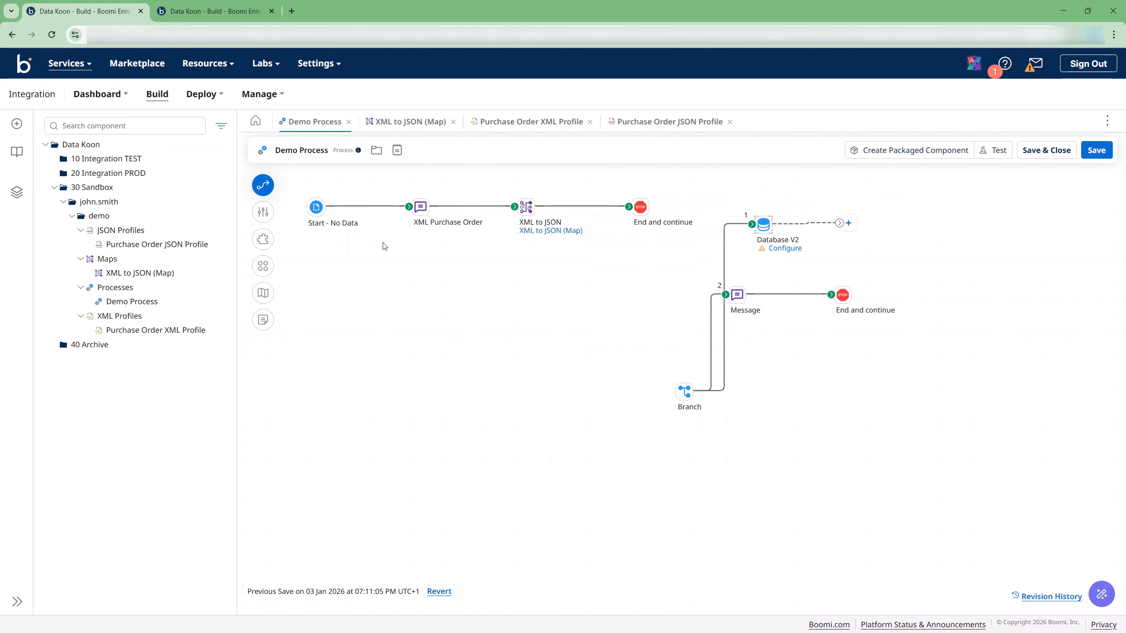
Step: Automatically arrange the steps on the canvas and save Demo Process
{"action": "left_click", "coordinate": [263, 266]}
{"action": "left_click", "coordinate": [645, 368]}
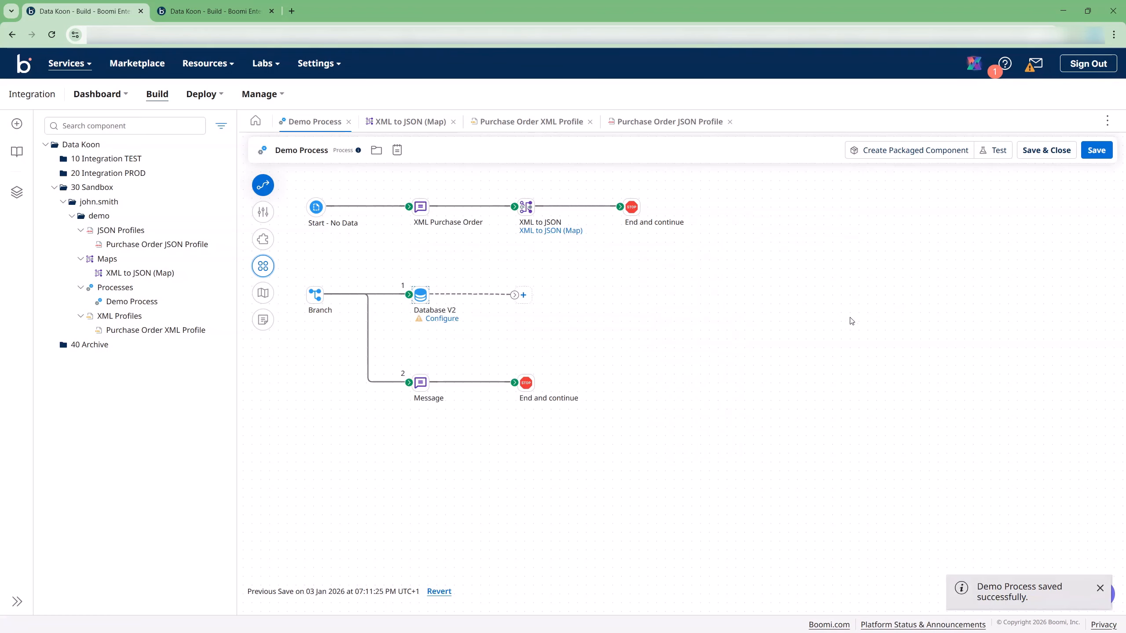
{"action": "left_click", "coordinate": [1096, 153]}
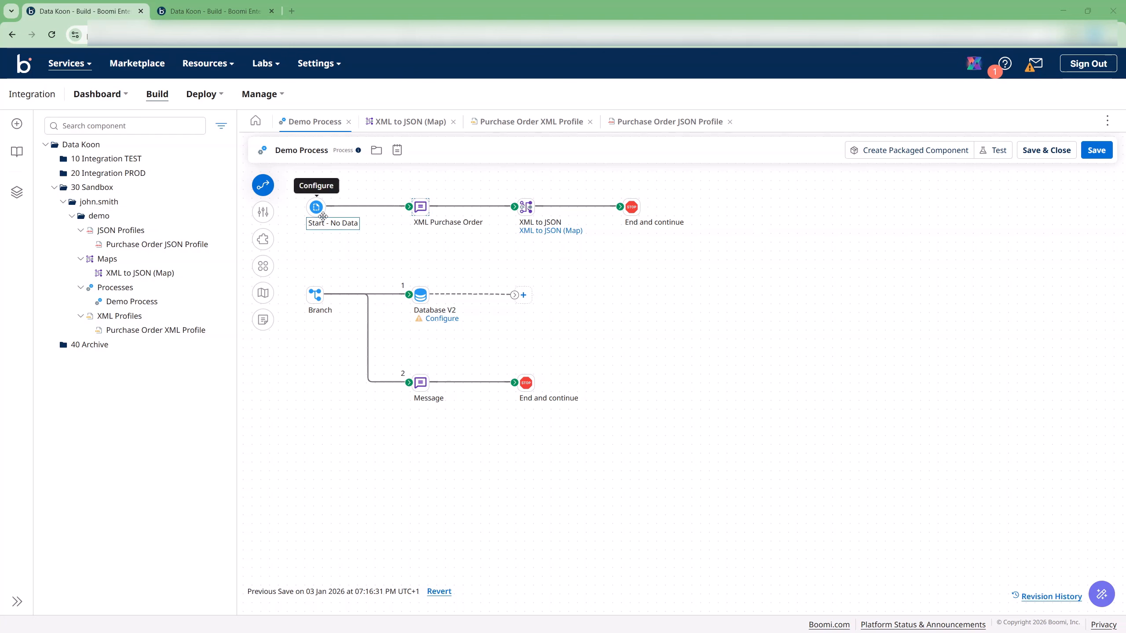
Step: Run a new test of Demo Process on the Data Koon TEST runtime and dismiss the error dialog
{"action": "mouse_move", "coordinate": [433, 221]}
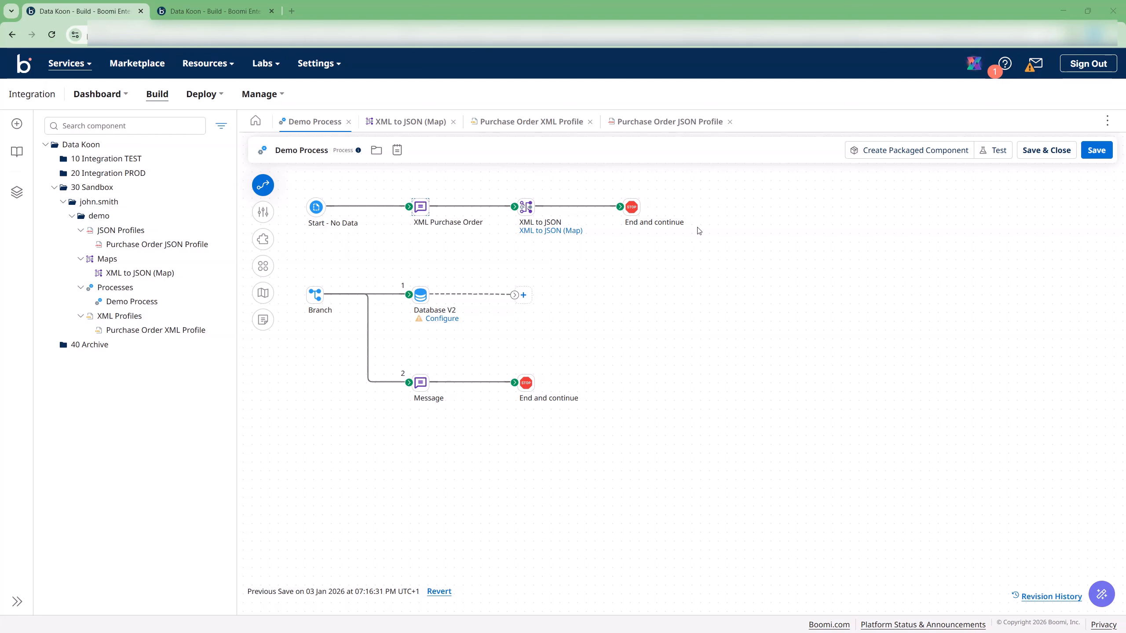
{"action": "left_click", "coordinate": [995, 151]}
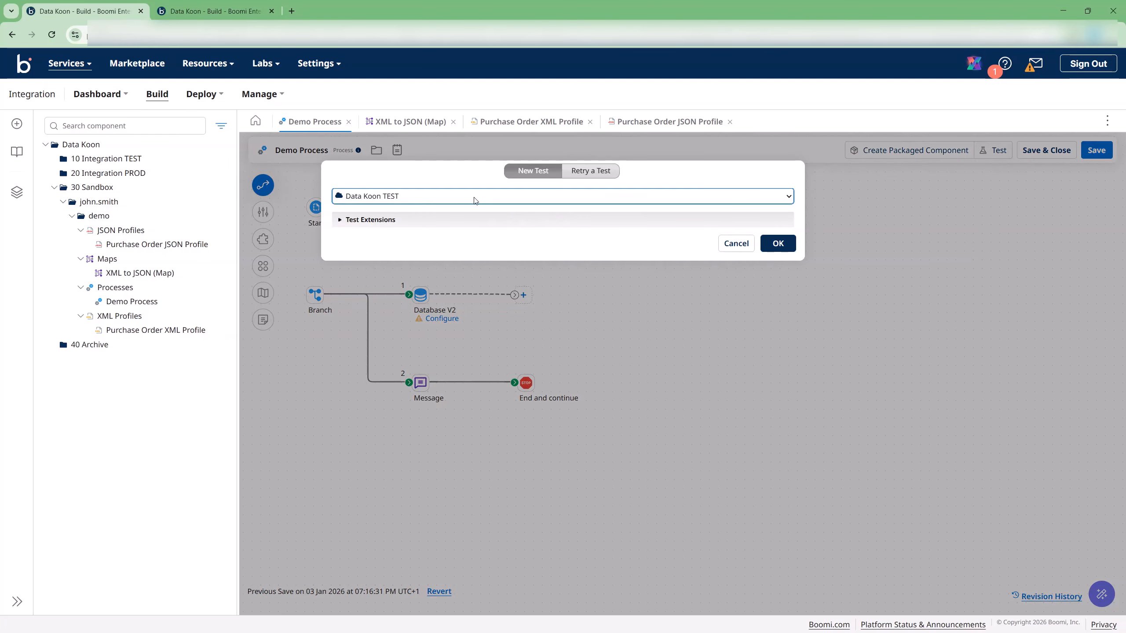
{"action": "left_click", "coordinate": [774, 245]}
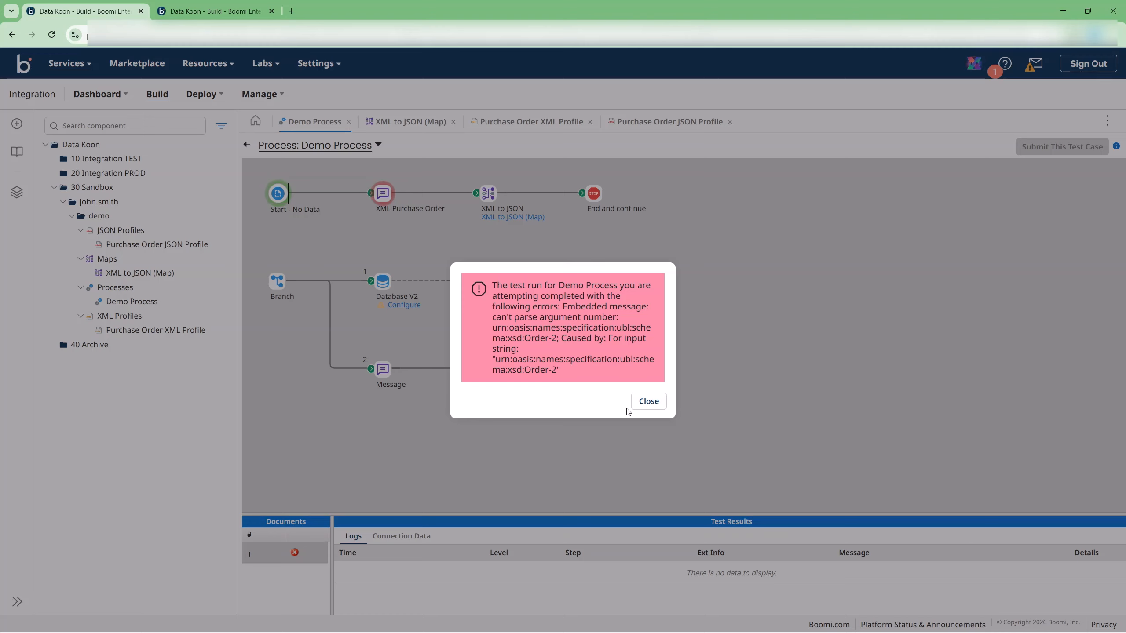
{"action": "left_click", "coordinate": [649, 402]}
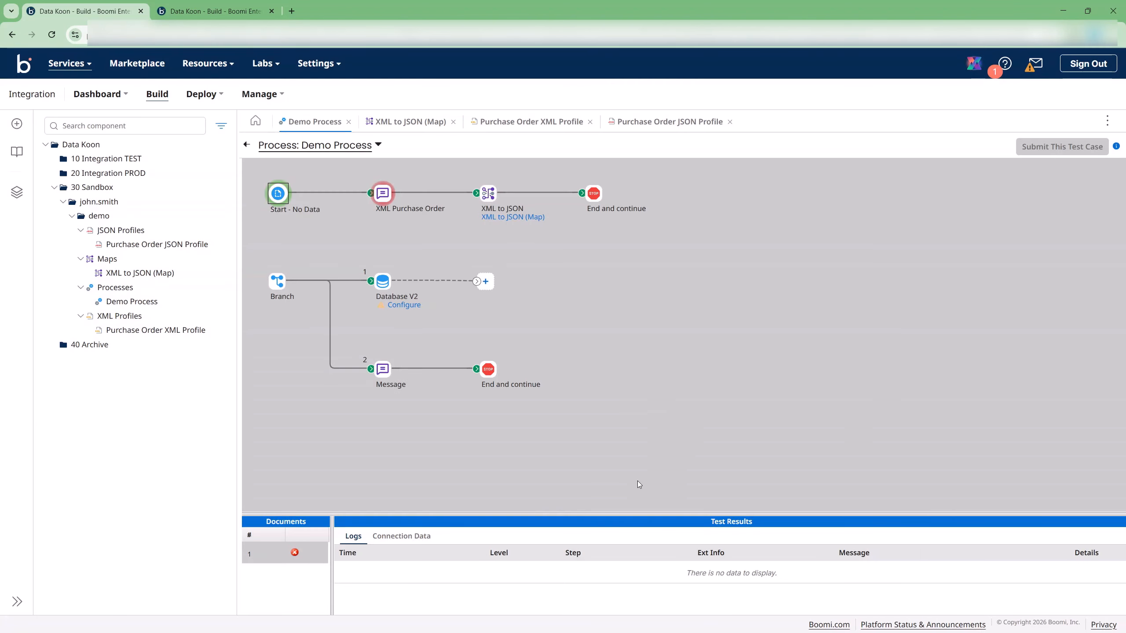
Step: Inspect the test logs of the XML Purchase Order and XML to JSON steps, reading the full SEVERE message
{"action": "left_click", "coordinate": [383, 195]}
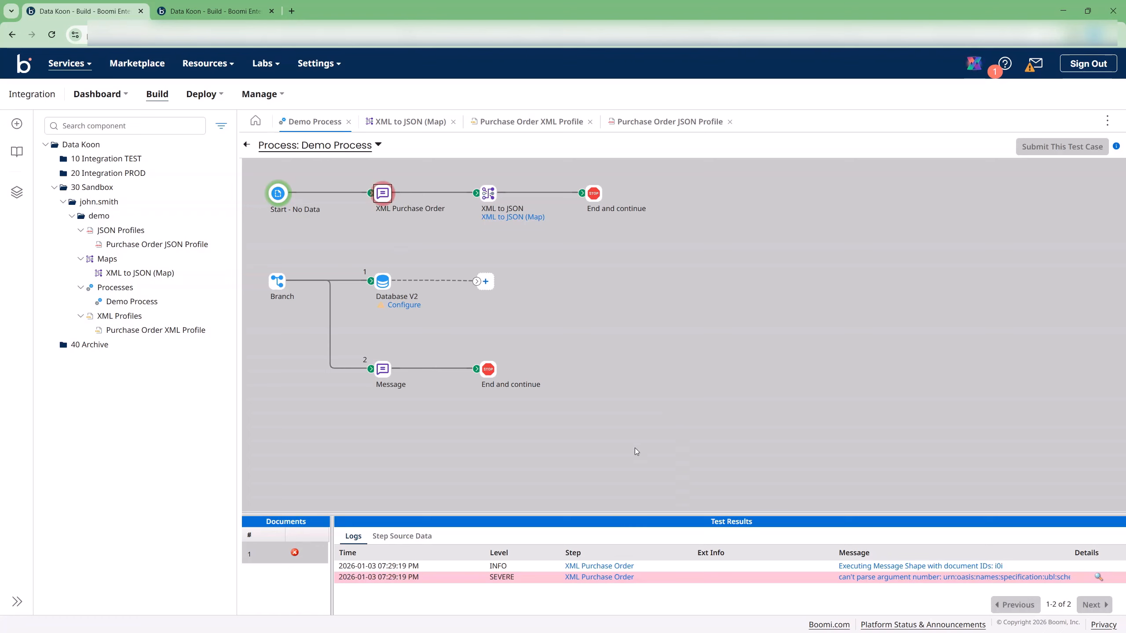
{"action": "left_click", "coordinate": [890, 578]}
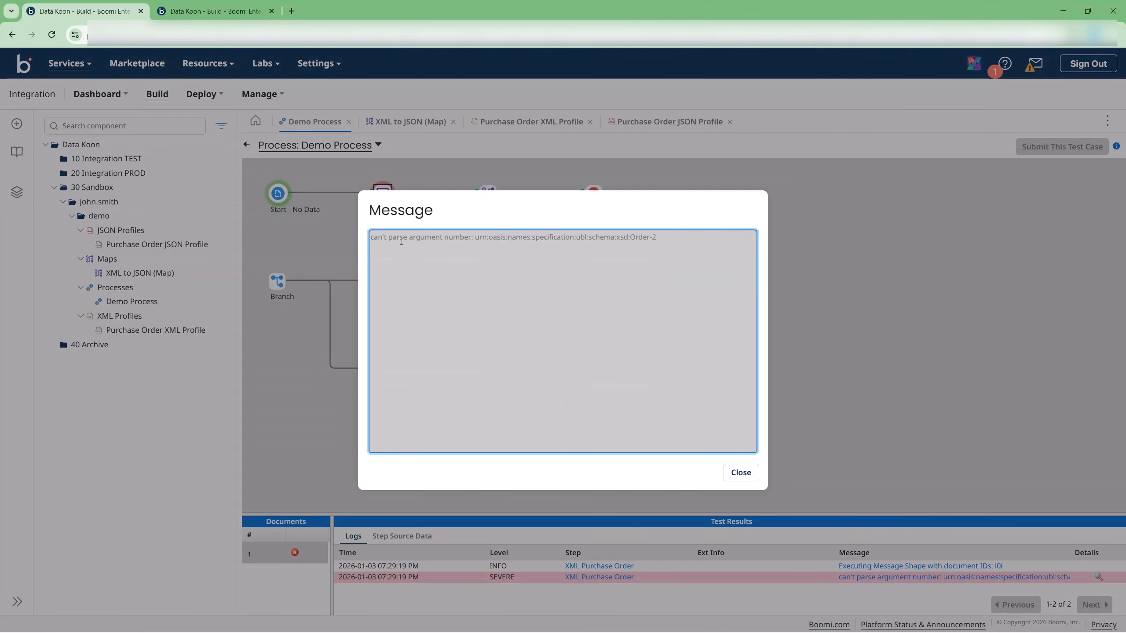
{"action": "left_click", "coordinate": [740, 473]}
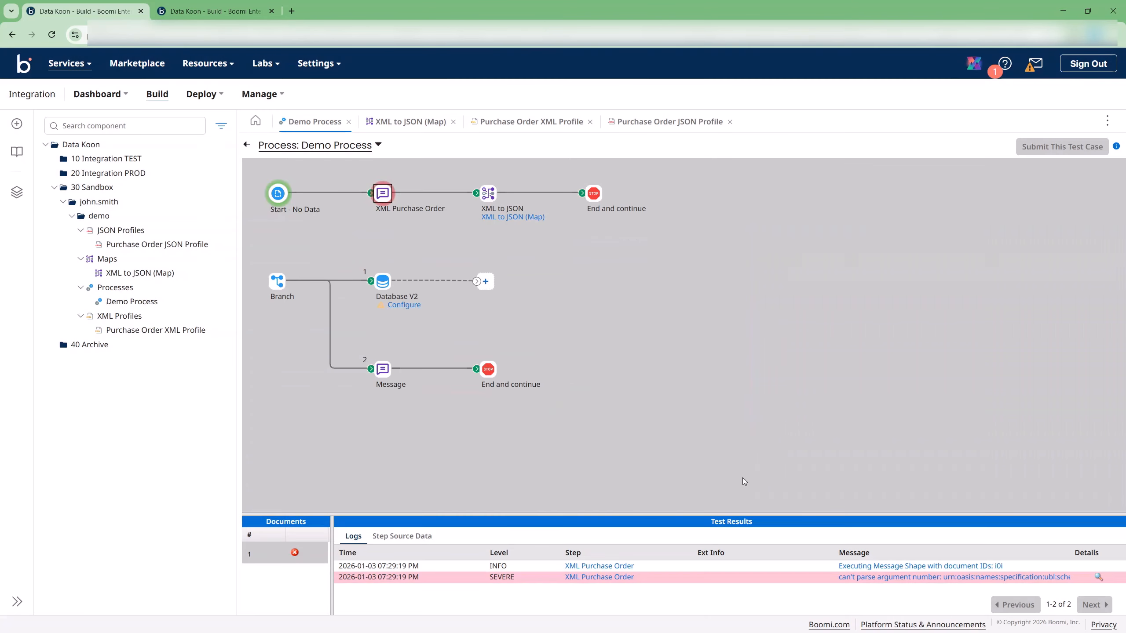
{"action": "left_click", "coordinate": [491, 194]}
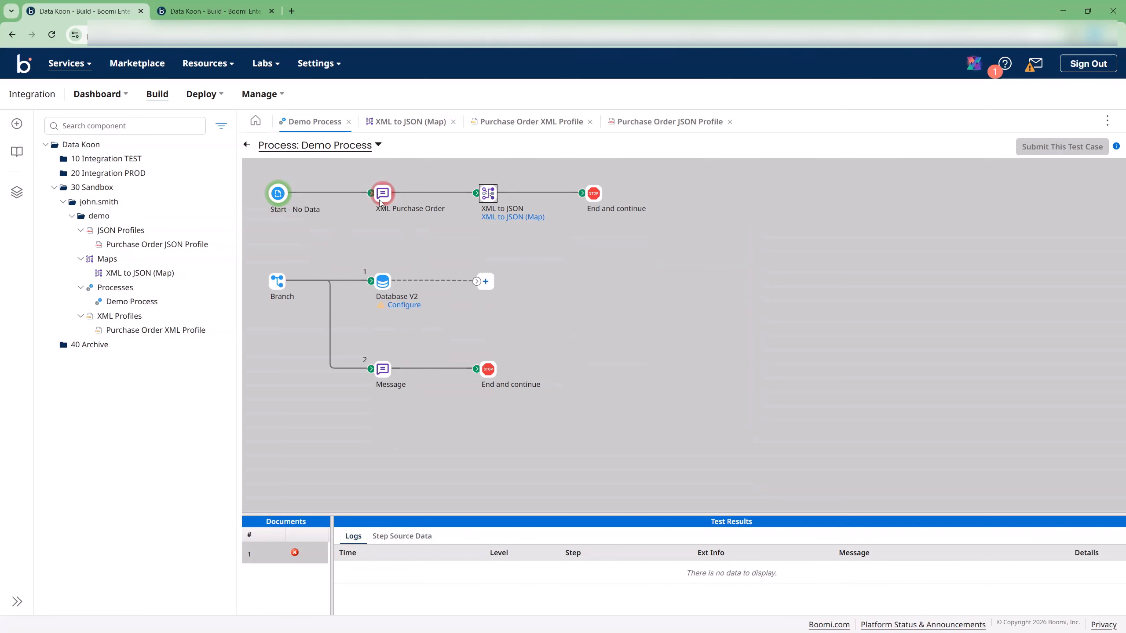
{"action": "left_click", "coordinate": [380, 197]}
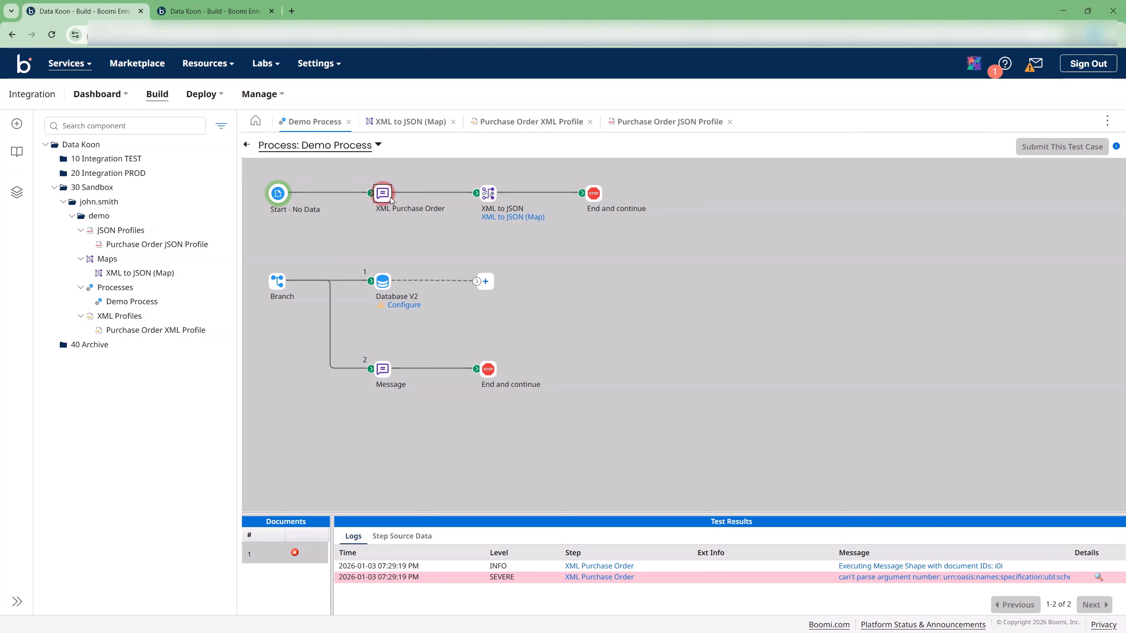
Step: Leave the test view, open the XML Purchase Order step's configuration, then copy its entire XML message and clear the message text
{"action": "left_click", "coordinate": [246, 145]}
{"action": "left_click", "coordinate": [420, 207]}
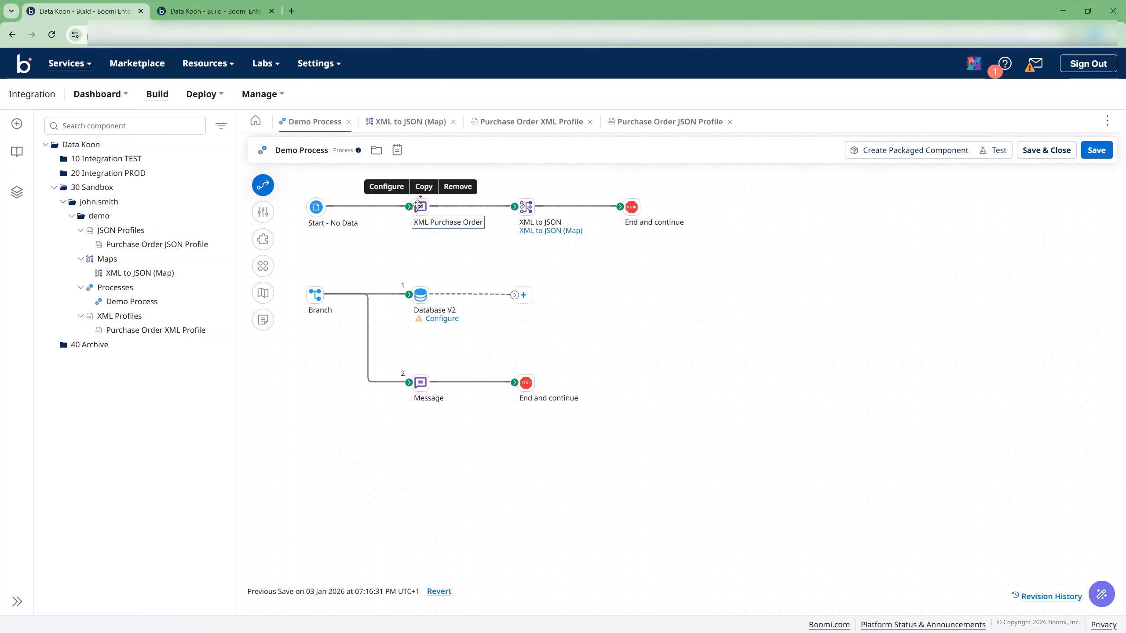
{"action": "double_click", "coordinate": [420, 207]}
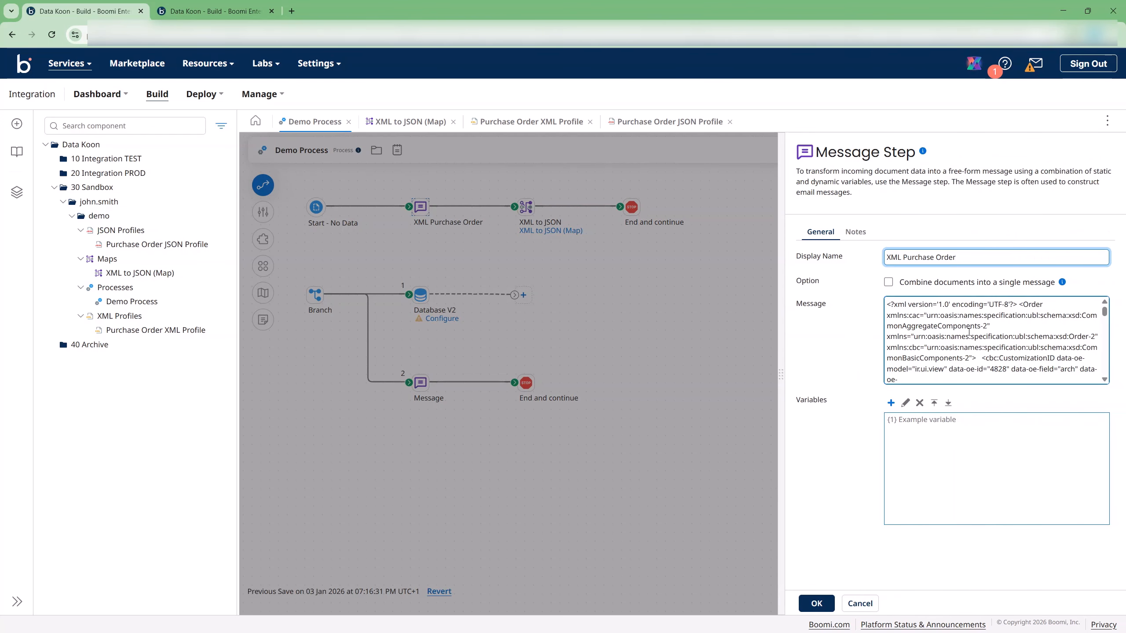
{"action": "left_click", "coordinate": [926, 316]}
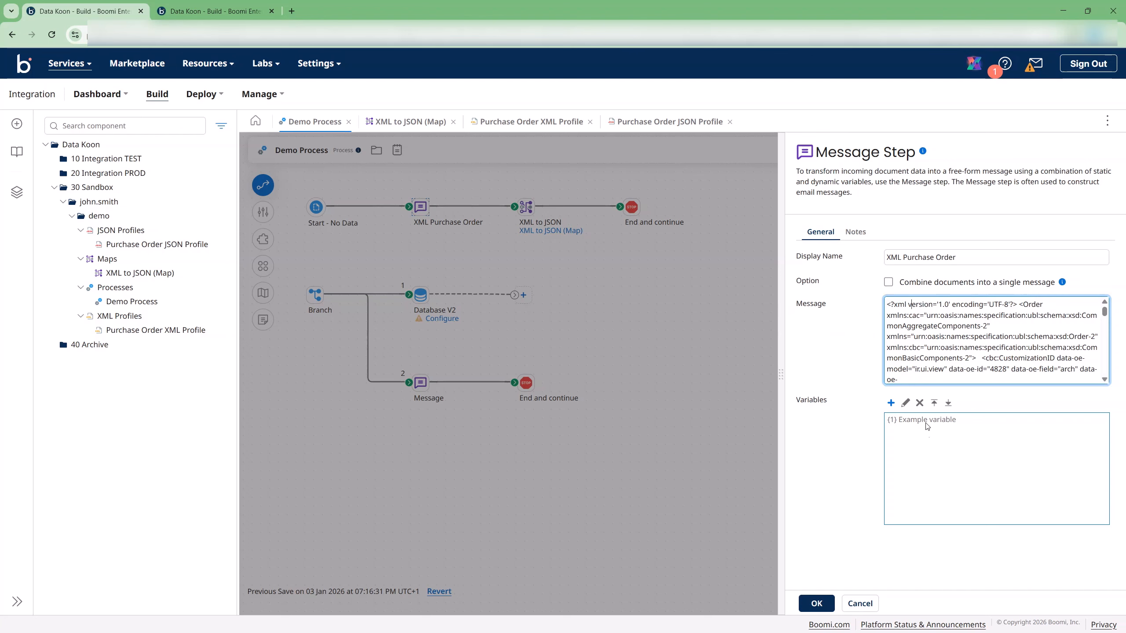
{"action": "scroll", "coordinate": [935, 326], "scroll_direction": "down", "scroll_amount": 15}
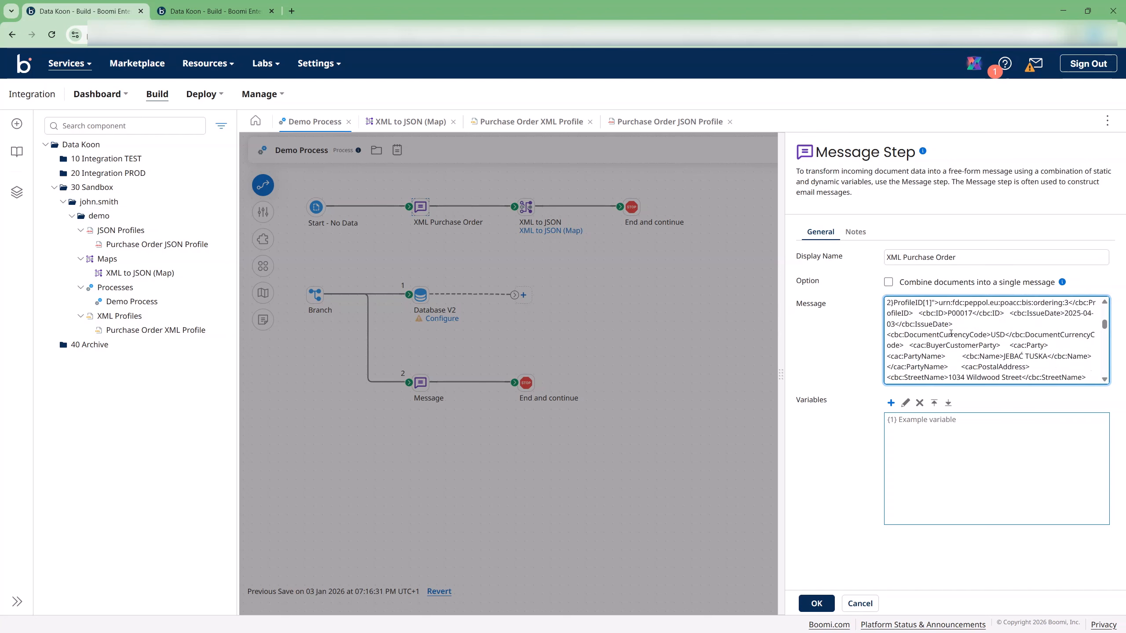
{"action": "scroll", "coordinate": [954, 331], "scroll_direction": "up", "scroll_amount": 8}
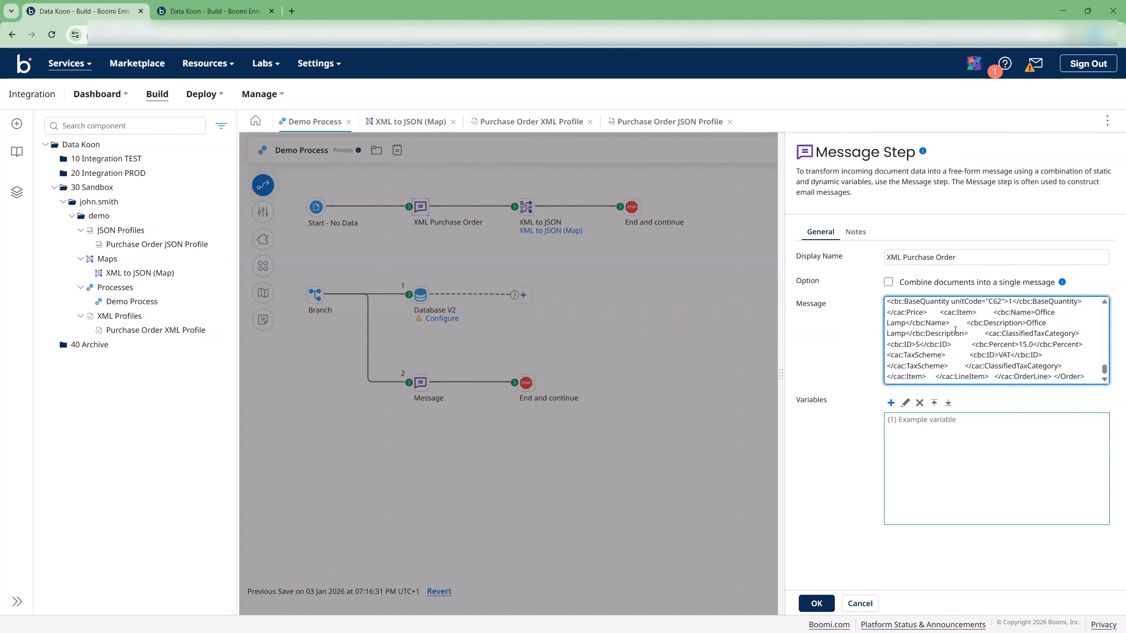
{"action": "scroll", "coordinate": [954, 330], "scroll_direction": "up", "scroll_amount": 8}
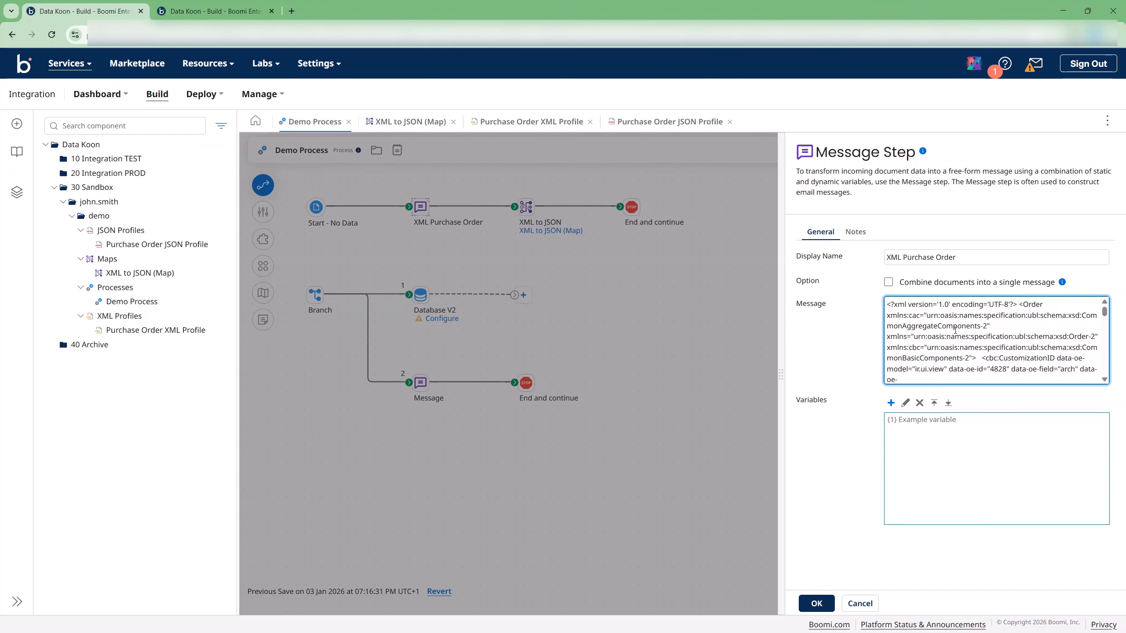
{"action": "left_click", "coordinate": [903, 313]}
{"action": "key", "text": "ctrl+a"}
{"action": "key", "text": "ctrl+c"}
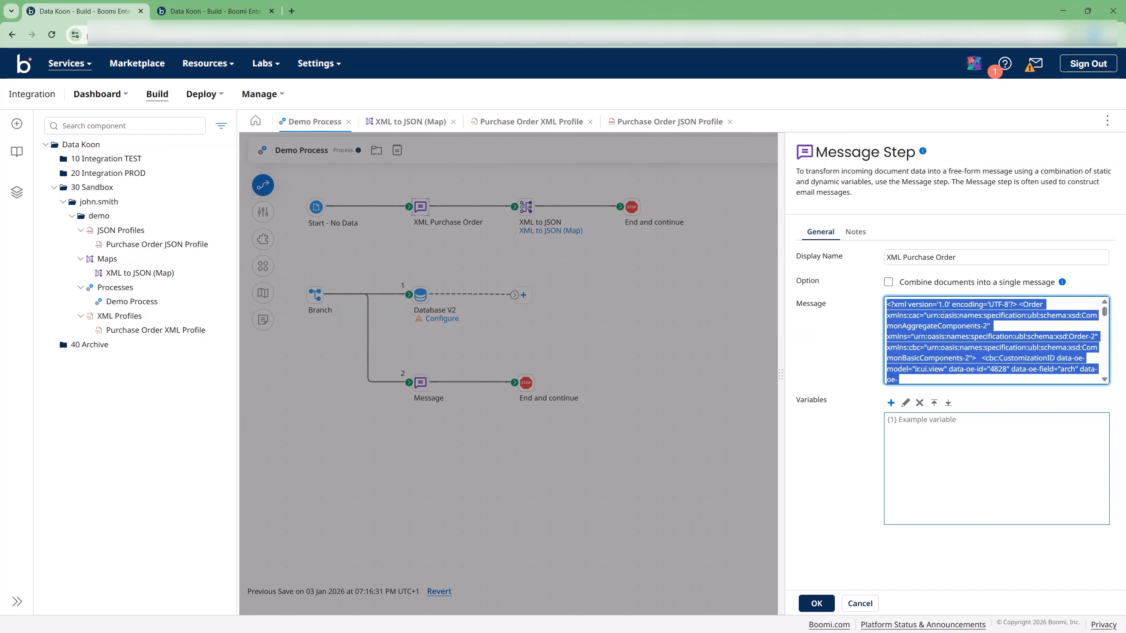
{"action": "key", "text": "BackSpace"}
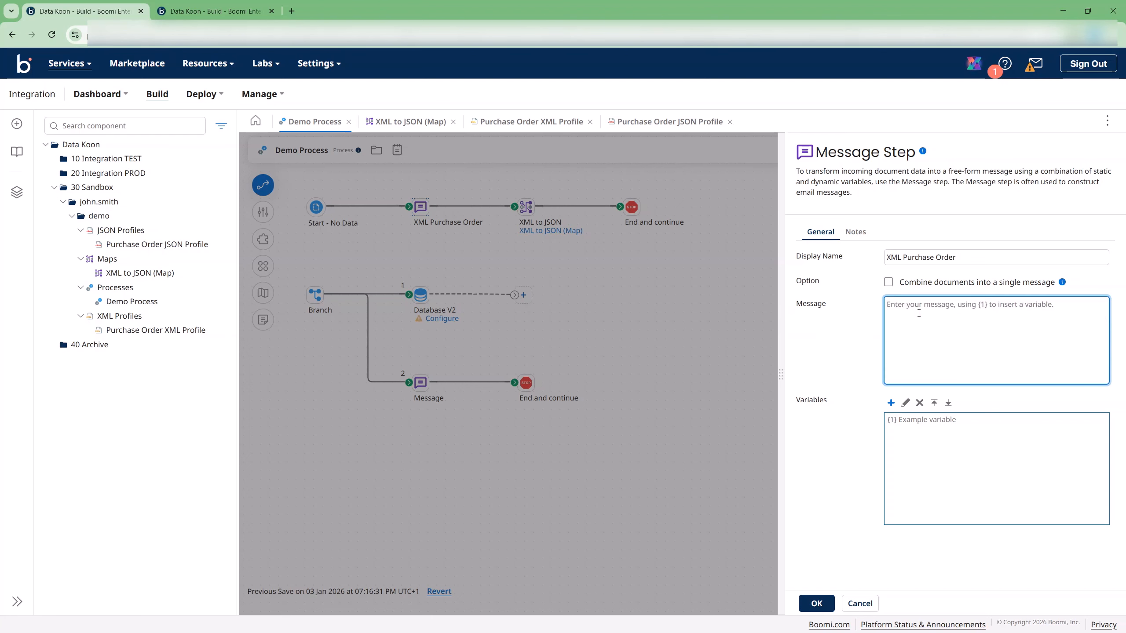
Step: Add a Static variable to the XML Purchase Order step with the copied purchase order XML as its value
{"action": "left_click", "coordinate": [902, 428]}
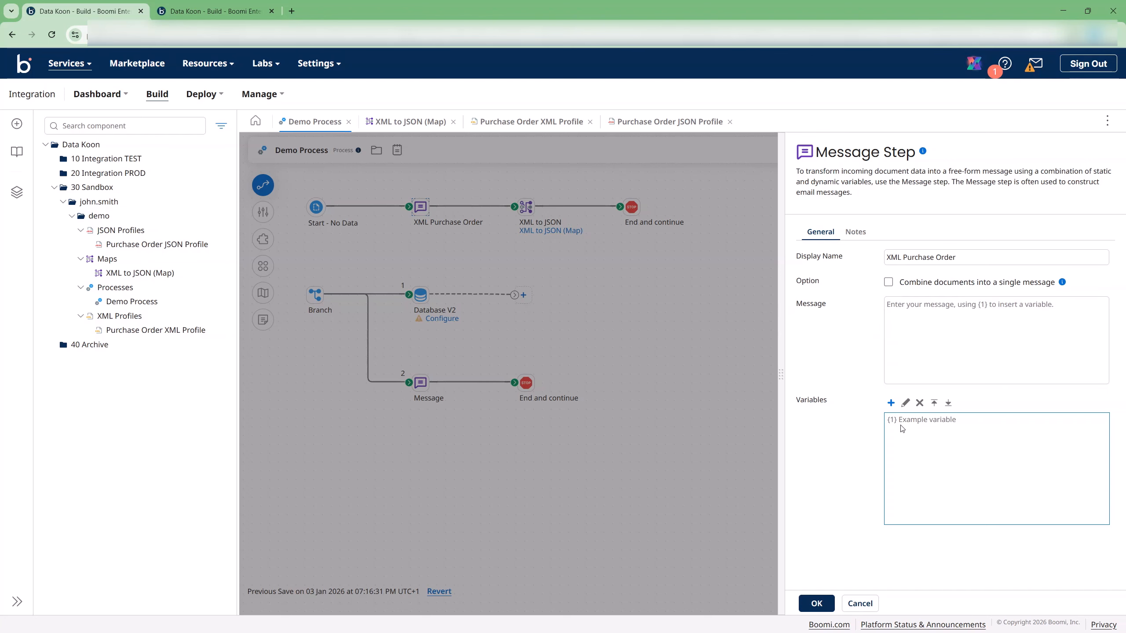
{"action": "left_click", "coordinate": [891, 404]}
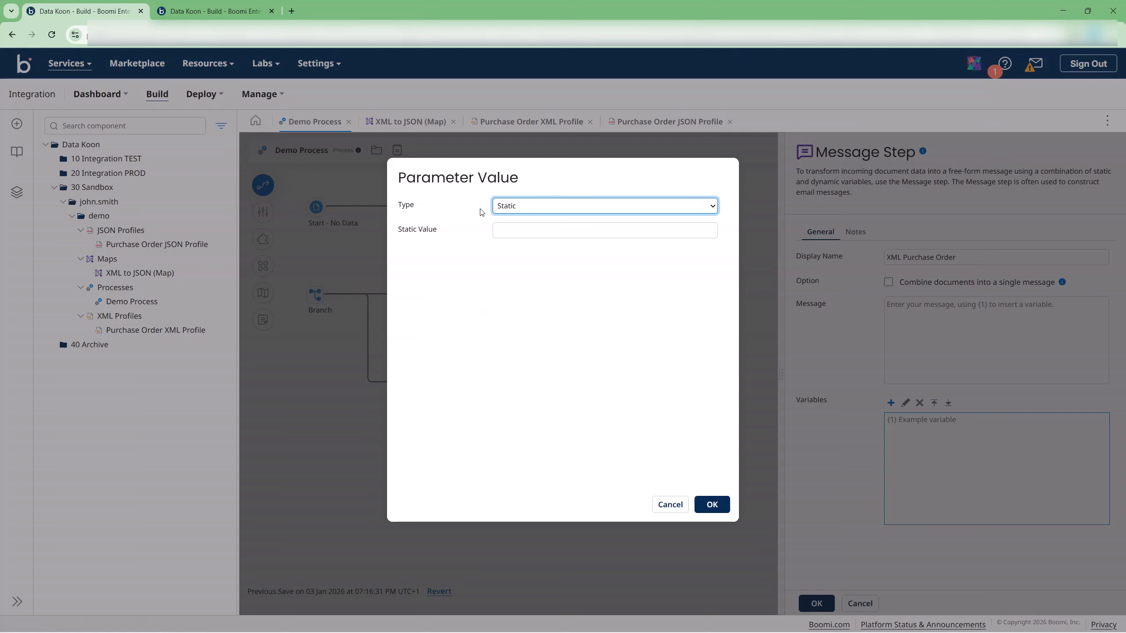
{"action": "left_click", "coordinate": [517, 208]}
{"action": "left_click", "coordinate": [517, 209]}
{"action": "left_click", "coordinate": [527, 235]}
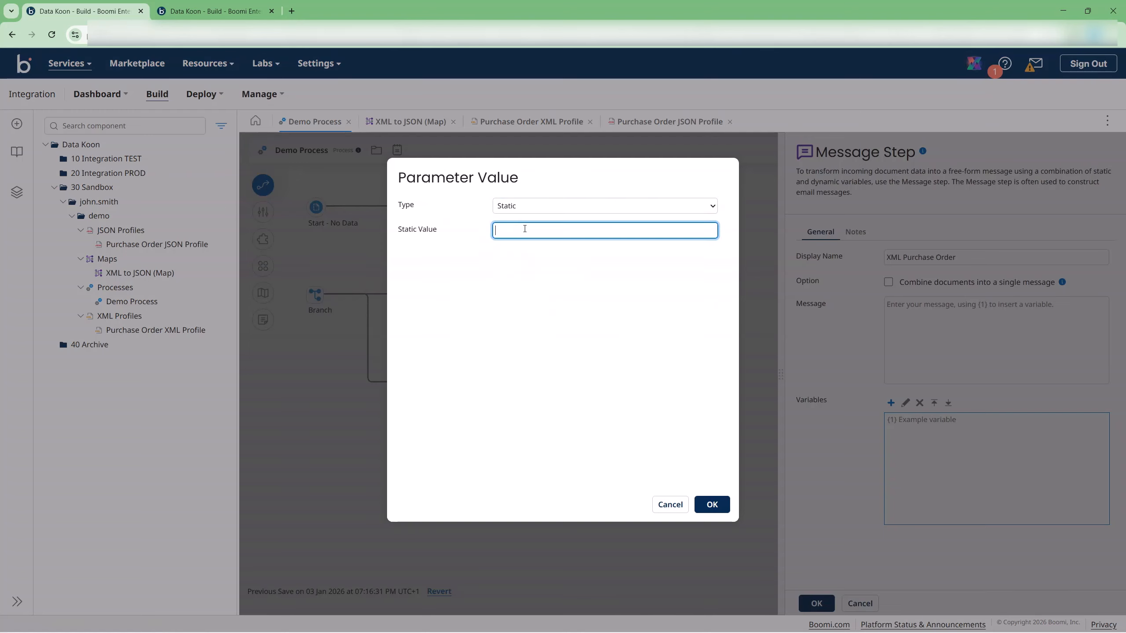
{"action": "key", "text": "ctrl+v"}
{"action": "left_click", "coordinate": [712, 504]}
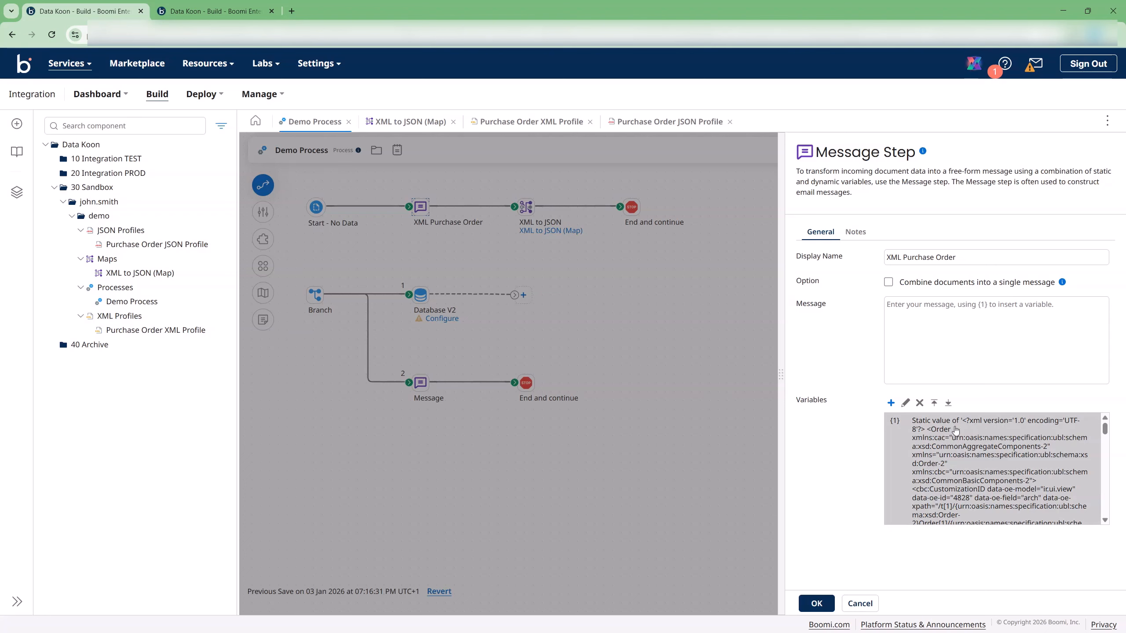
Step: Review the static variable's XML, set the step's message to {1} and accept the Message step configuration
{"action": "scroll", "coordinate": [980, 464], "scroll_direction": "down", "scroll_amount": 5}
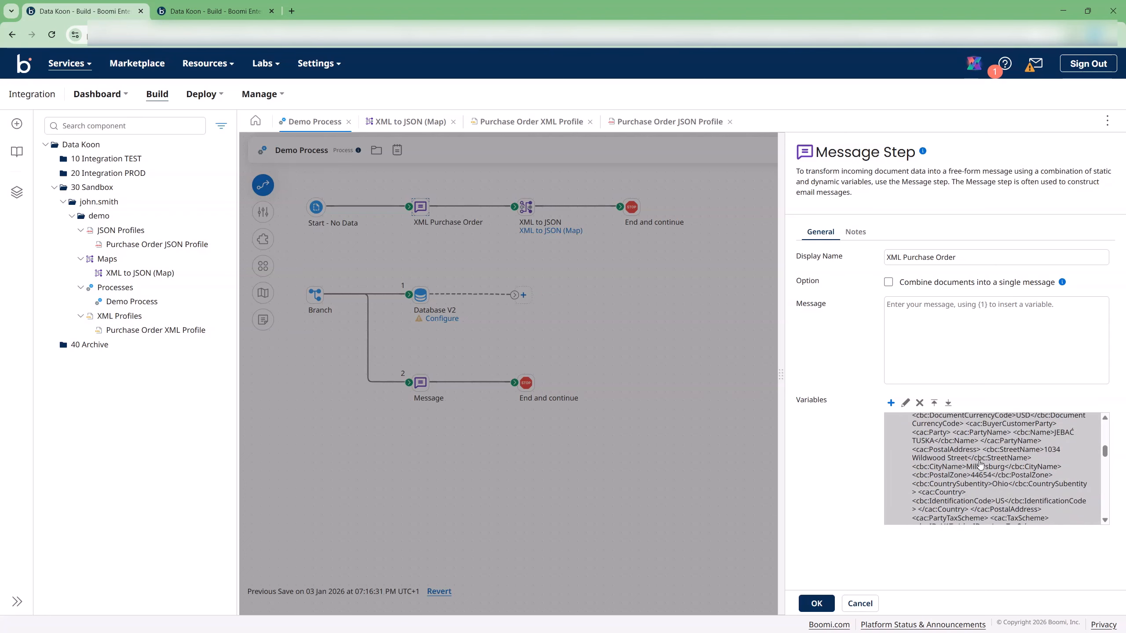
{"action": "scroll", "coordinate": [980, 464], "scroll_direction": "down", "scroll_amount": 2}
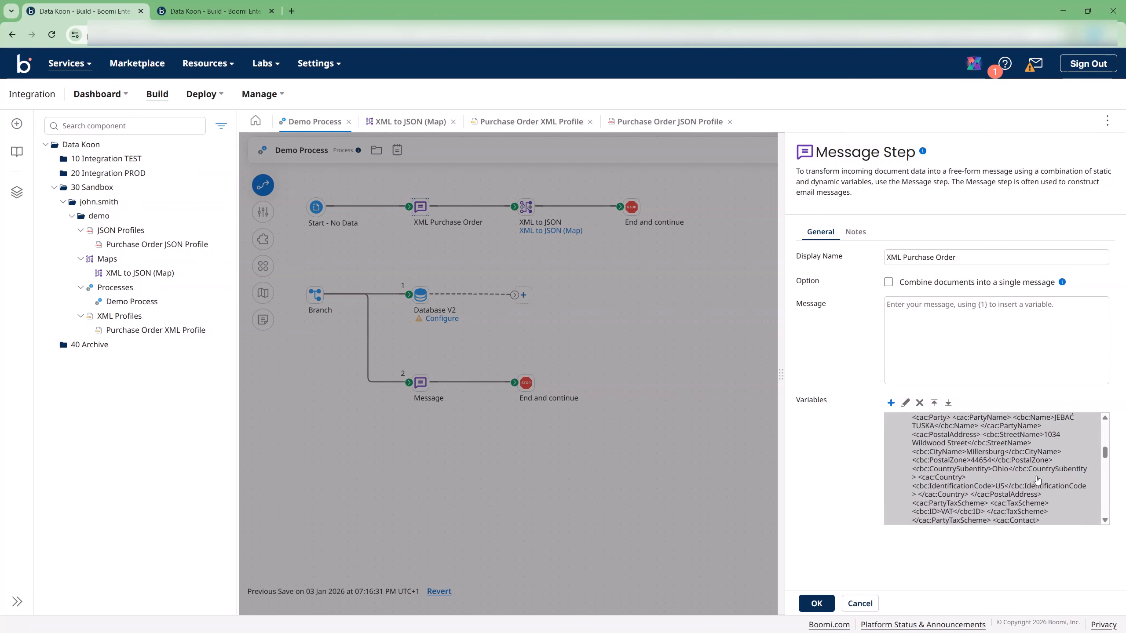
{"action": "scroll", "coordinate": [1037, 480], "scroll_direction": "up", "scroll_amount": 7}
{"action": "left_click", "coordinate": [913, 323]}
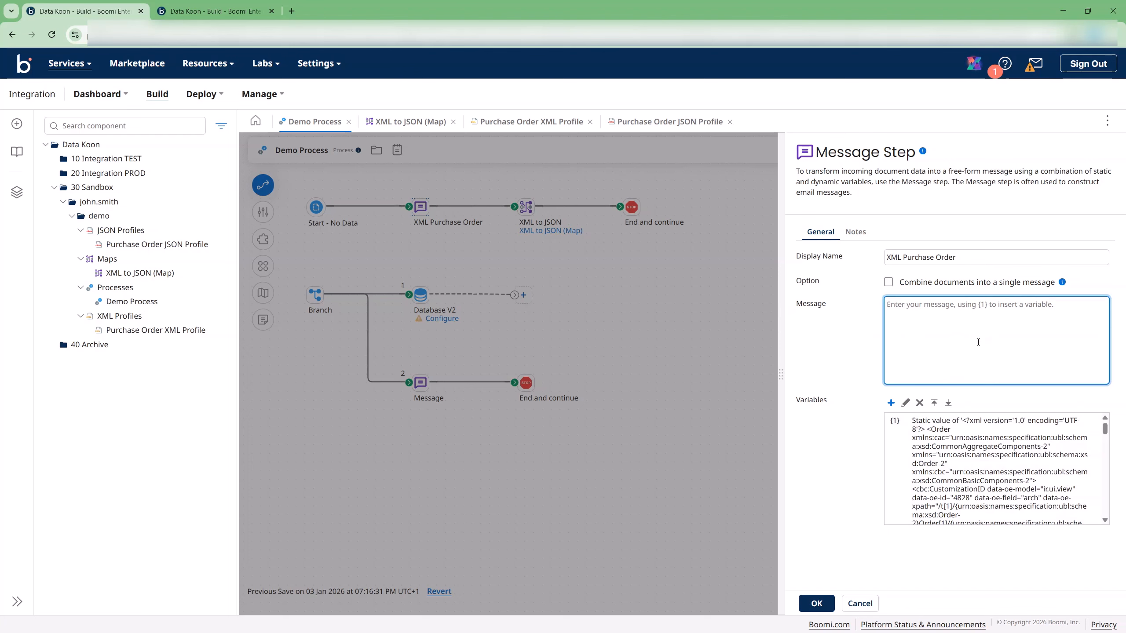
{"action": "type", "text": "{1"}
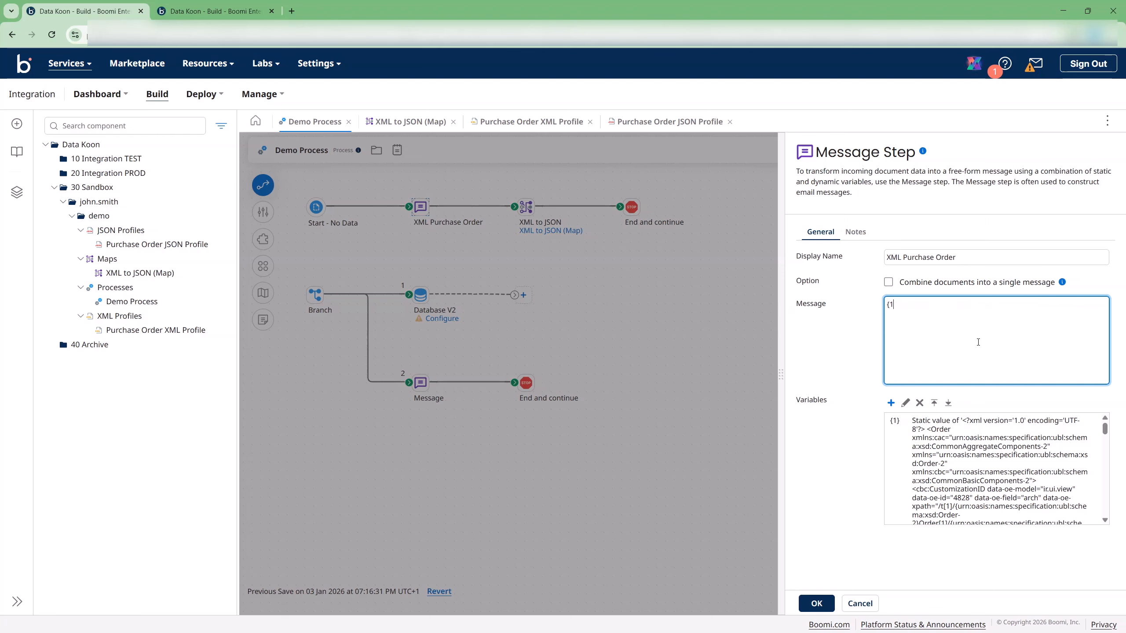
{"action": "type", "text": "}"}
{"action": "left_click", "coordinate": [817, 603]}
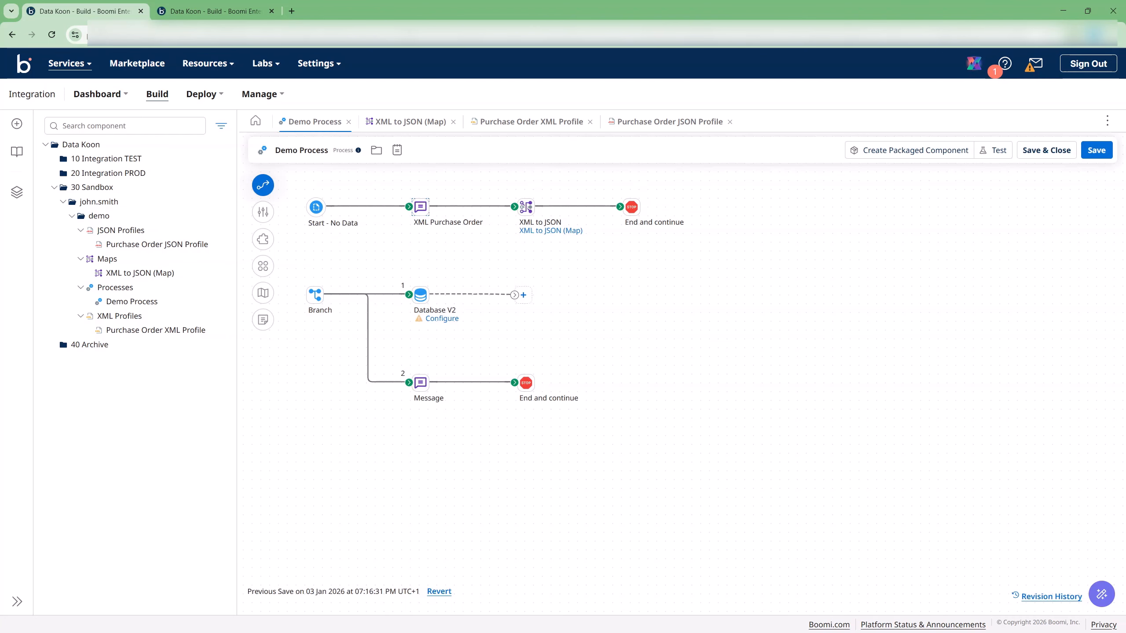
Step: Save Demo Process and run a new test on the Data Koon TEST runtime
{"action": "left_click", "coordinate": [1096, 153]}
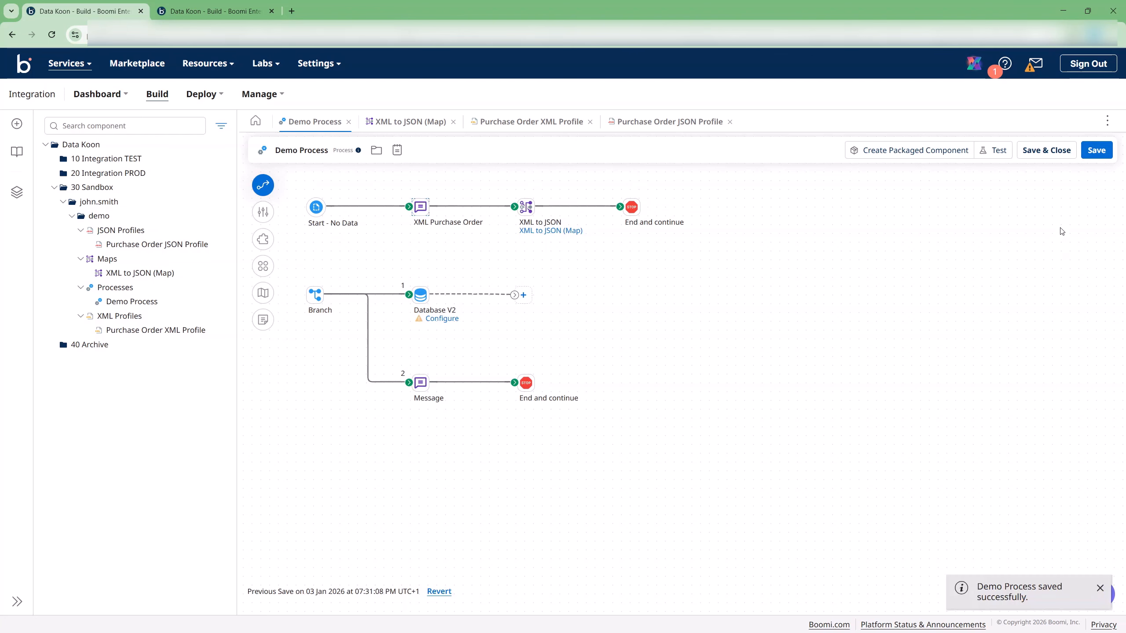
{"action": "left_click", "coordinate": [995, 151]}
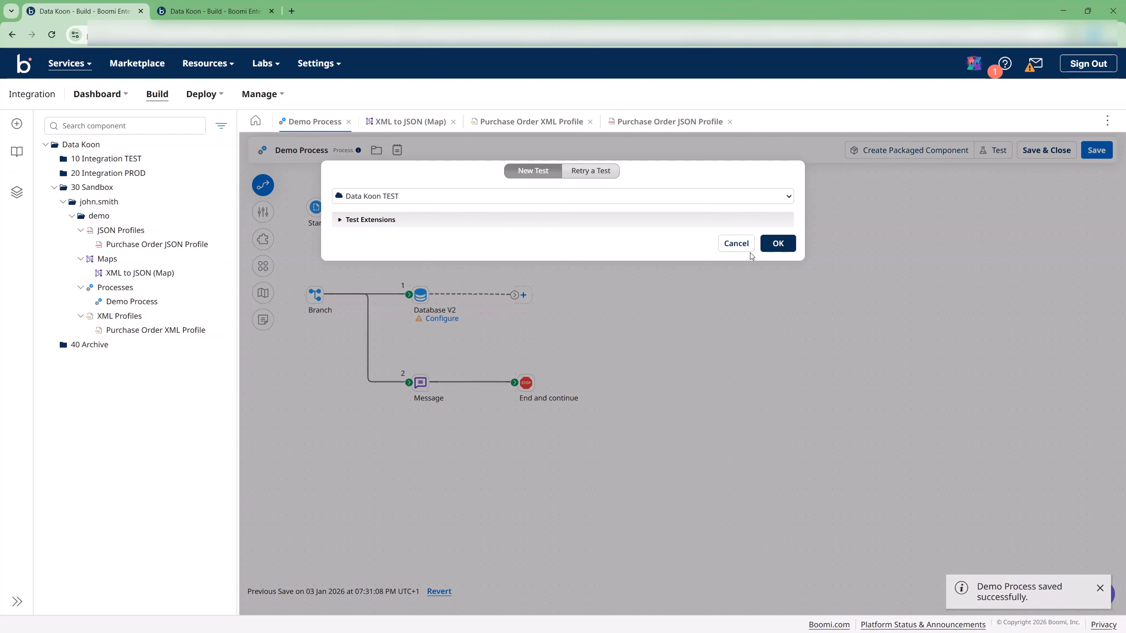
{"action": "left_click", "coordinate": [773, 245]}
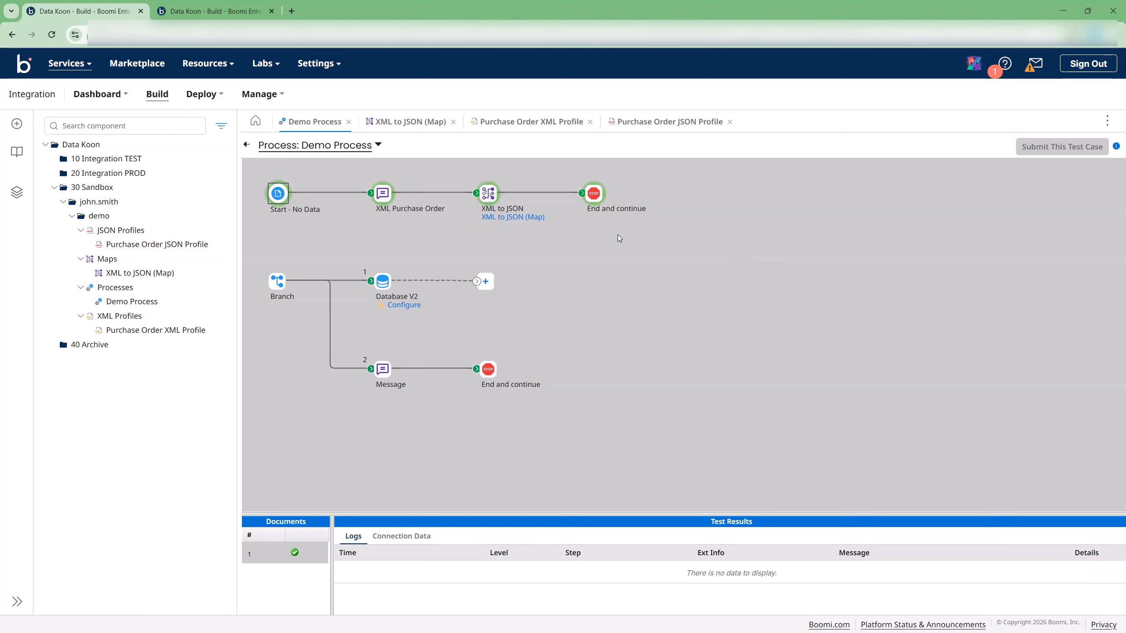
Step: Inspect the XML Purchase Order step's test log, reading the full Parameter 1 value message
{"action": "left_click", "coordinate": [382, 194]}
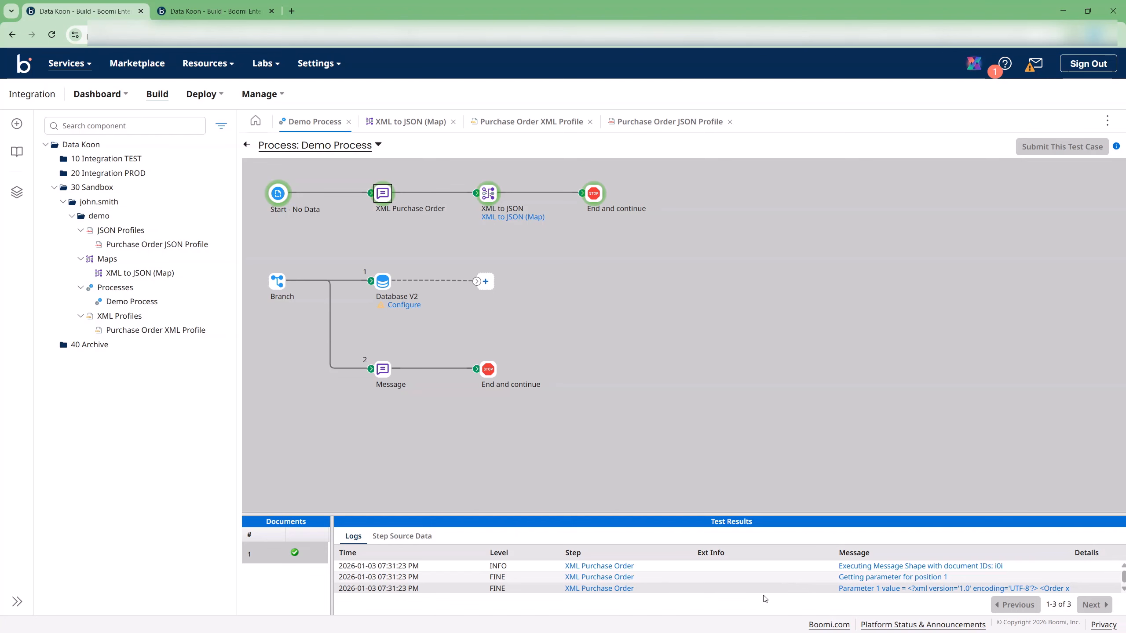
{"action": "left_click", "coordinate": [870, 589]}
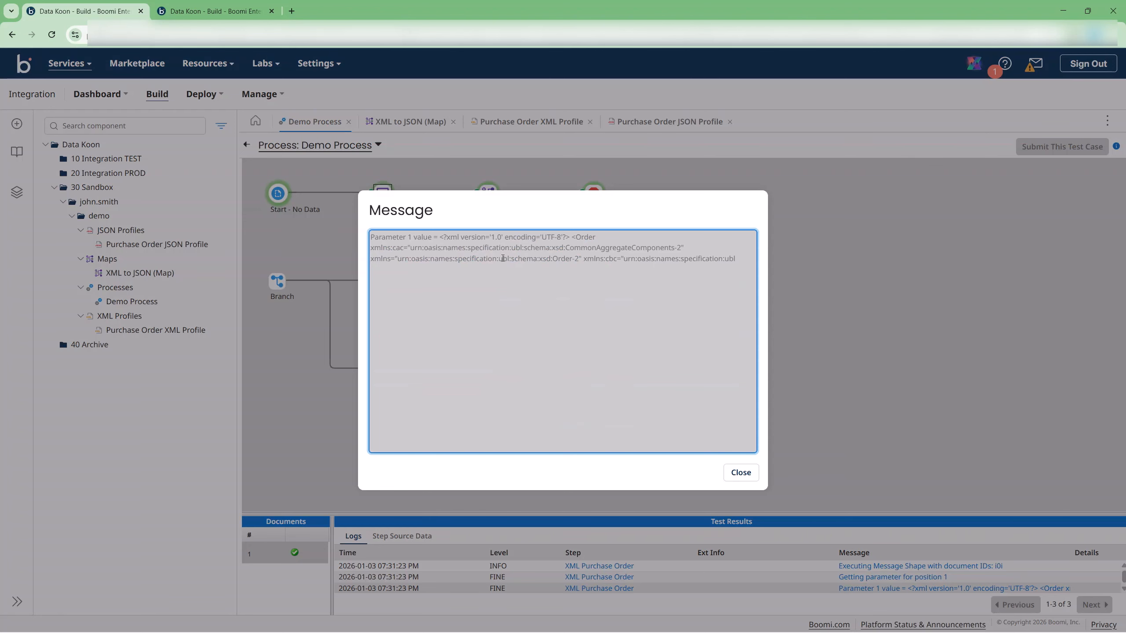
{"action": "left_click", "coordinate": [741, 472]}
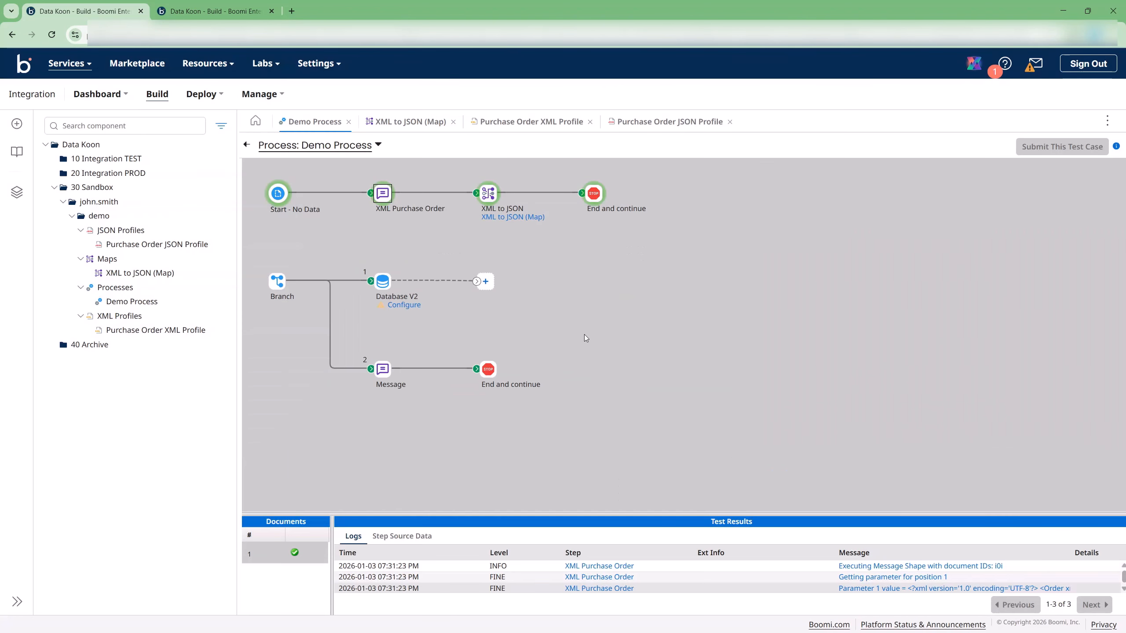
Step: View the source data document of the XML Purchase Order step and close the viewer
{"action": "left_click", "coordinate": [413, 537]}
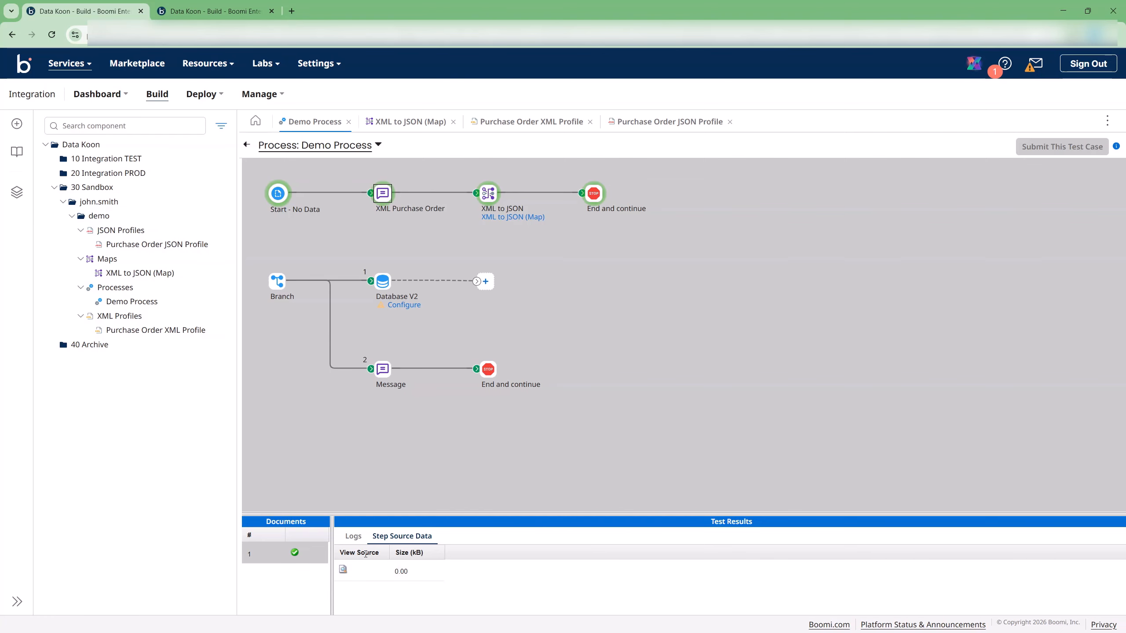
{"action": "left_click", "coordinate": [343, 571]}
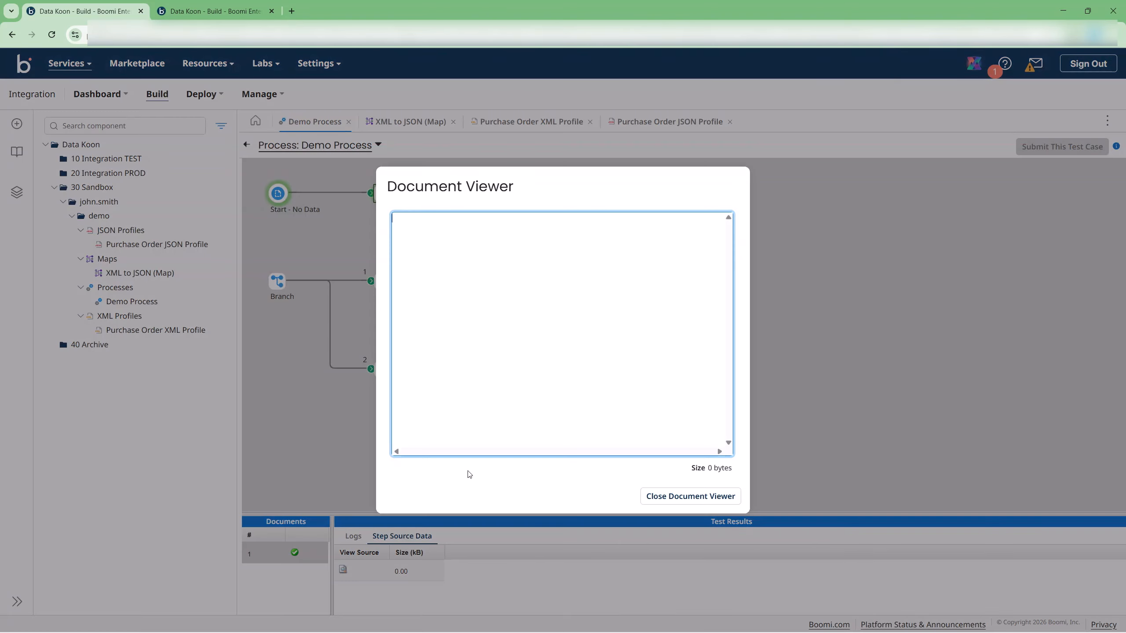
{"action": "left_click", "coordinate": [656, 497]}
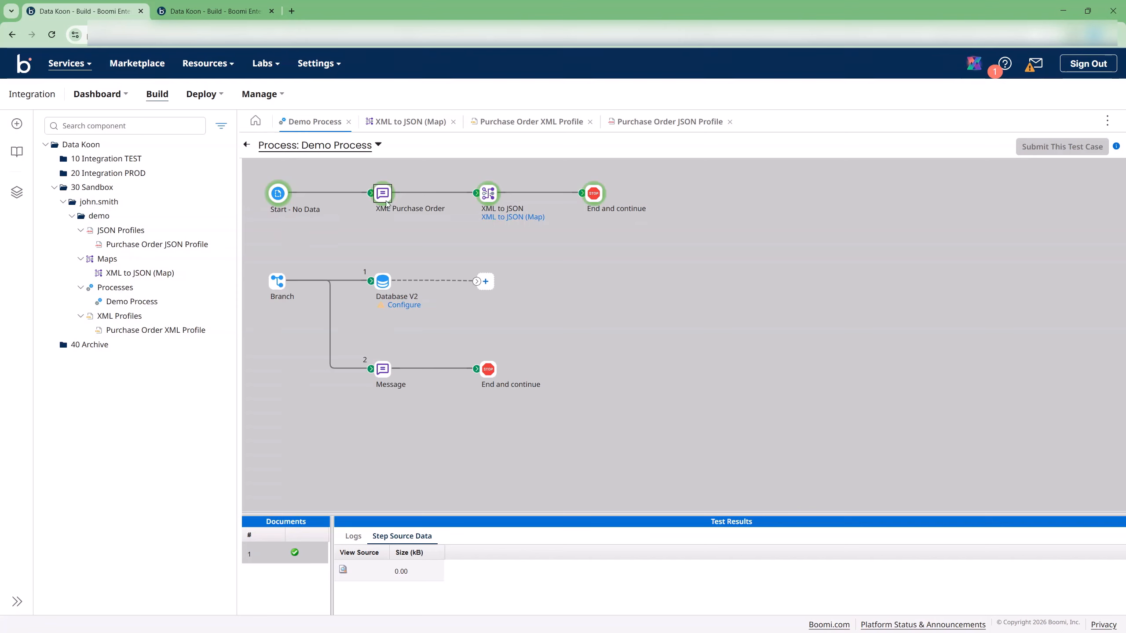
Step: Examine the XML to JSON step's source document from beginning to end, then close the viewer
{"action": "left_click", "coordinate": [489, 196]}
{"action": "left_click", "coordinate": [344, 569]}
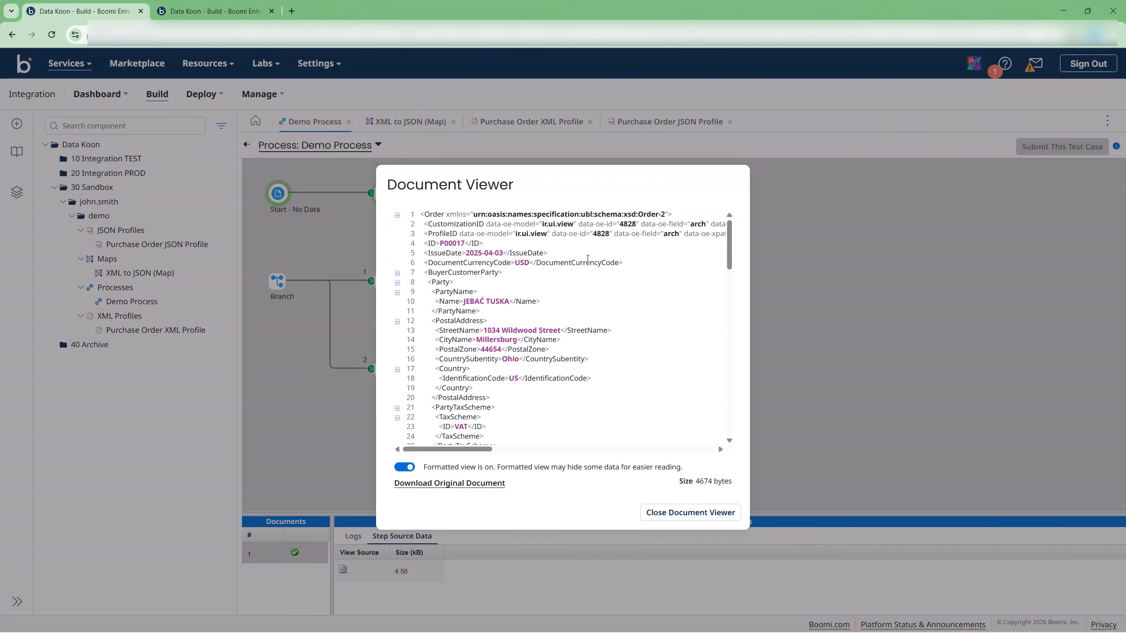
{"action": "scroll", "coordinate": [621, 296], "scroll_direction": "down", "scroll_amount": 5}
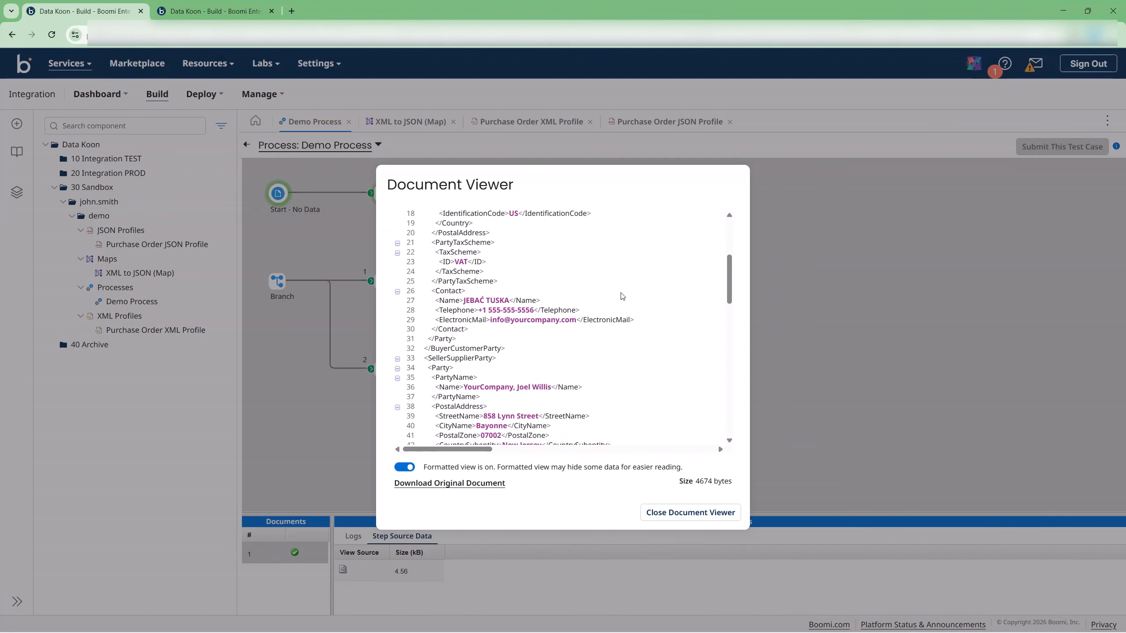
{"action": "scroll", "coordinate": [622, 297], "scroll_direction": "down", "scroll_amount": 15}
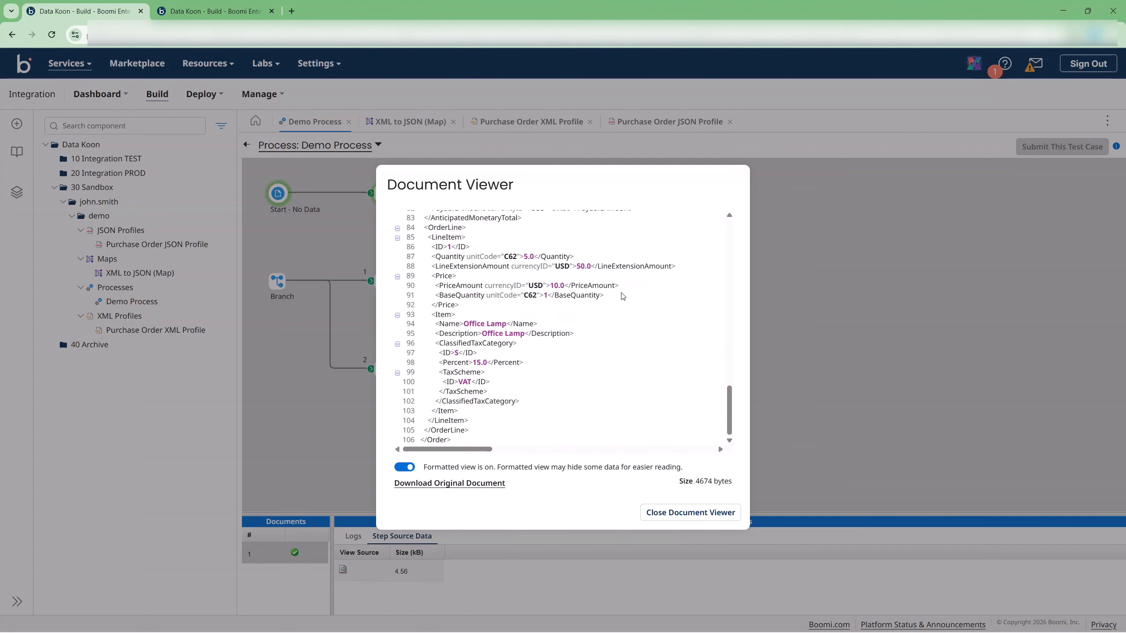
{"action": "scroll", "coordinate": [622, 296], "scroll_direction": "up", "scroll_amount": 20}
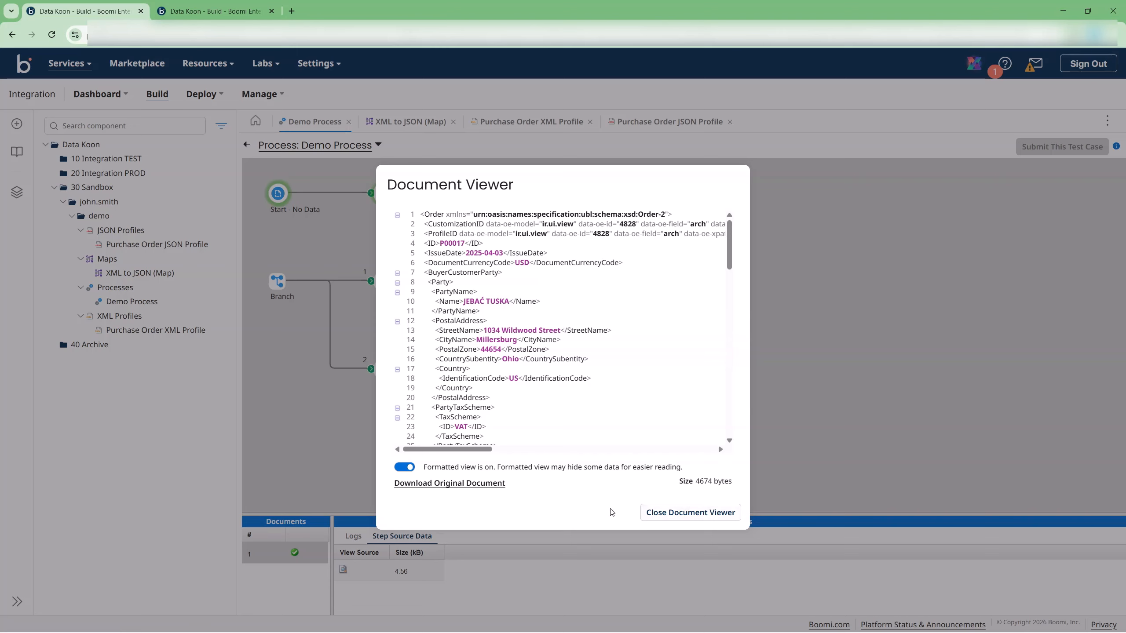
{"action": "left_click", "coordinate": [692, 516]}
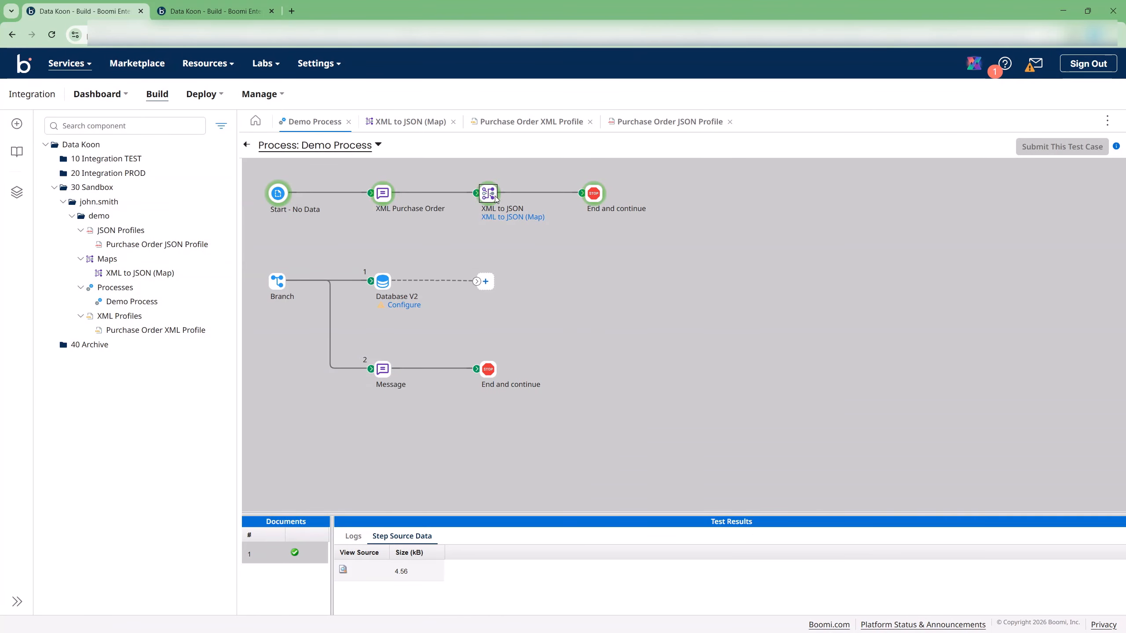
Step: Inspect the source document reaching the End and continue step after the map, then close the viewer
{"action": "left_click", "coordinate": [598, 197]}
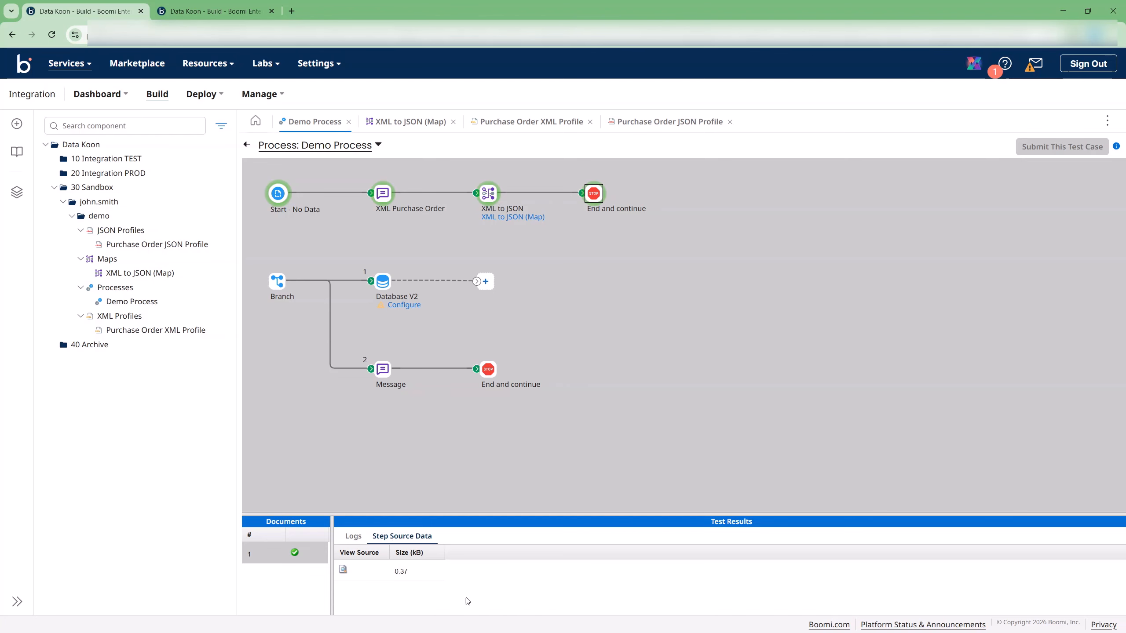
{"action": "left_click", "coordinate": [344, 570]}
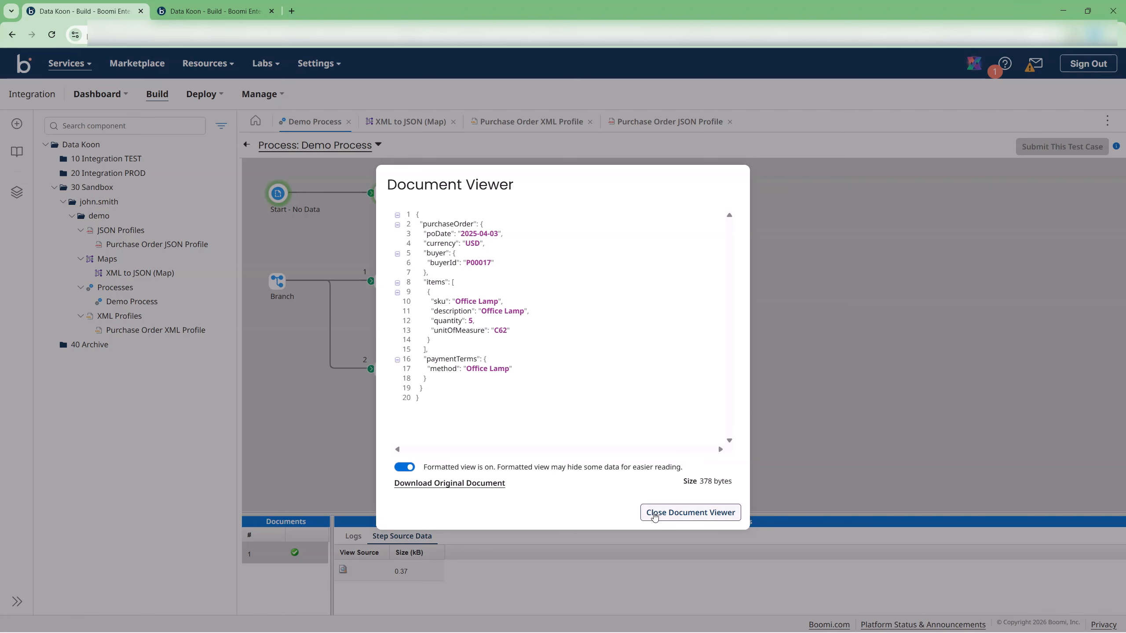
{"action": "left_click", "coordinate": [657, 515]}
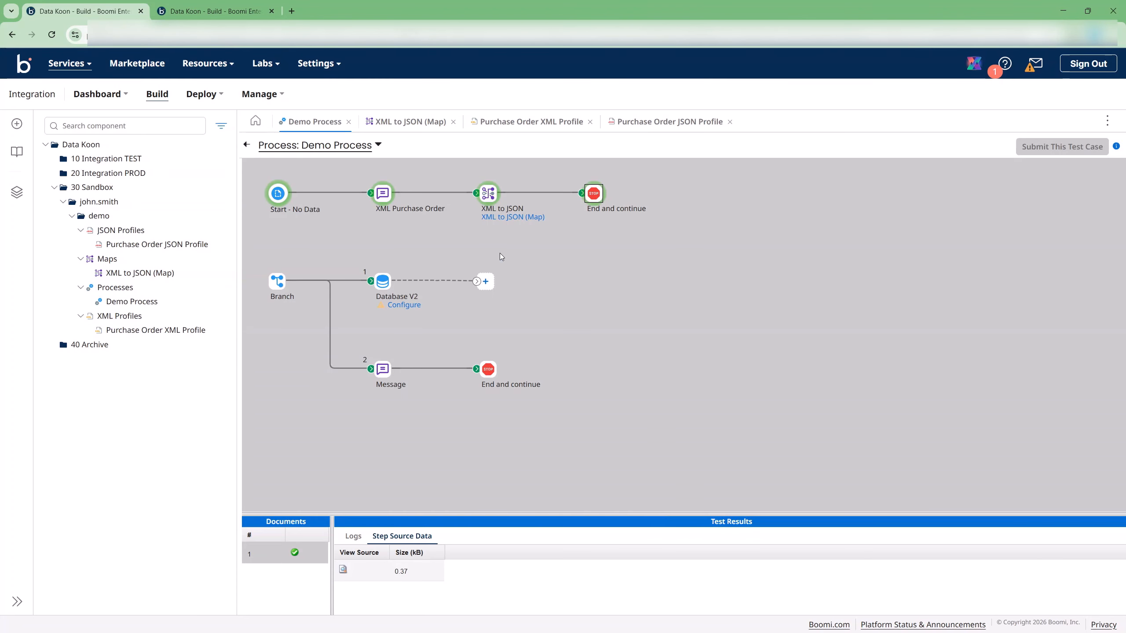